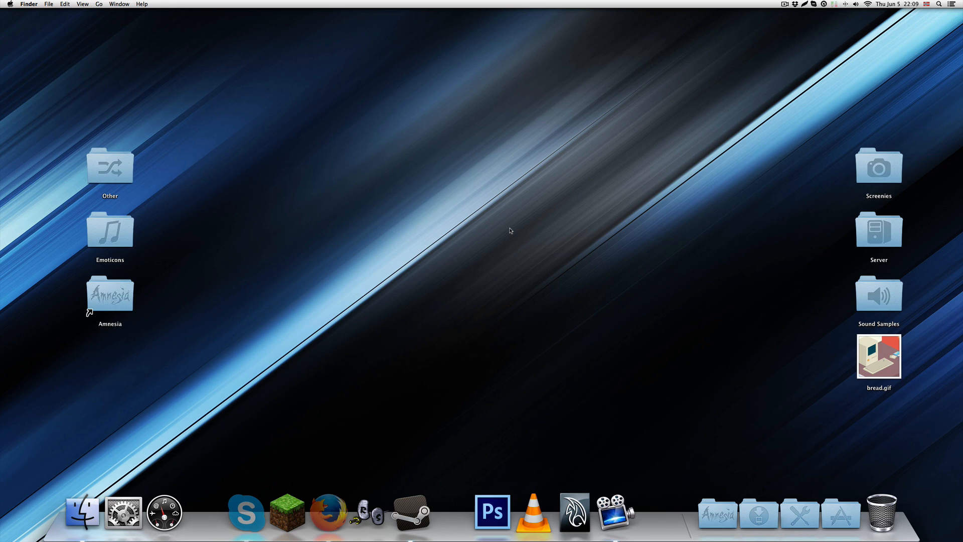
Step: Move bread.gif beside the Server folder on the desktop, and preview its animation before closing the preview
{"action": "left_click_drag", "start_coordinate": [872, 362], "coordinate": [816, 234]}
{"action": "left_click", "coordinate": [823, 228]}
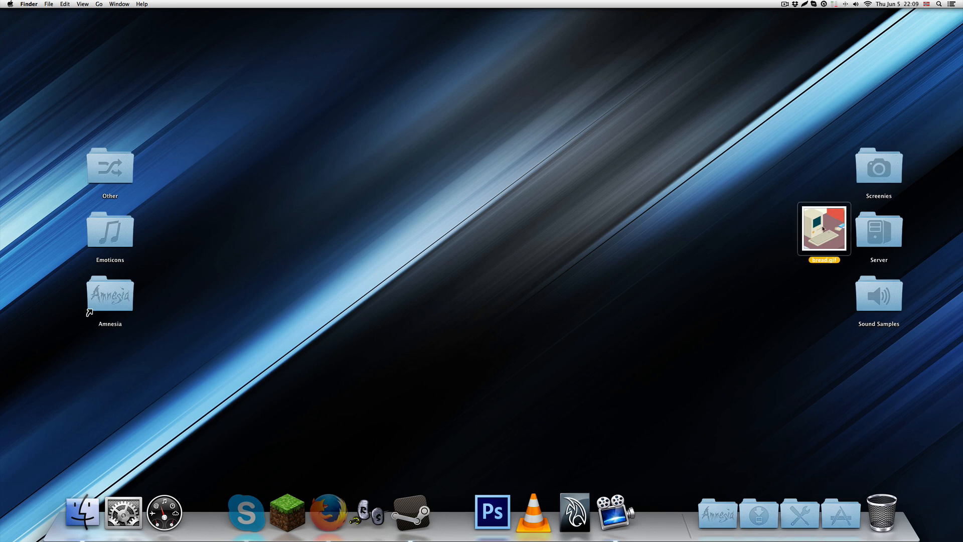
{"action": "key", "text": "space"}
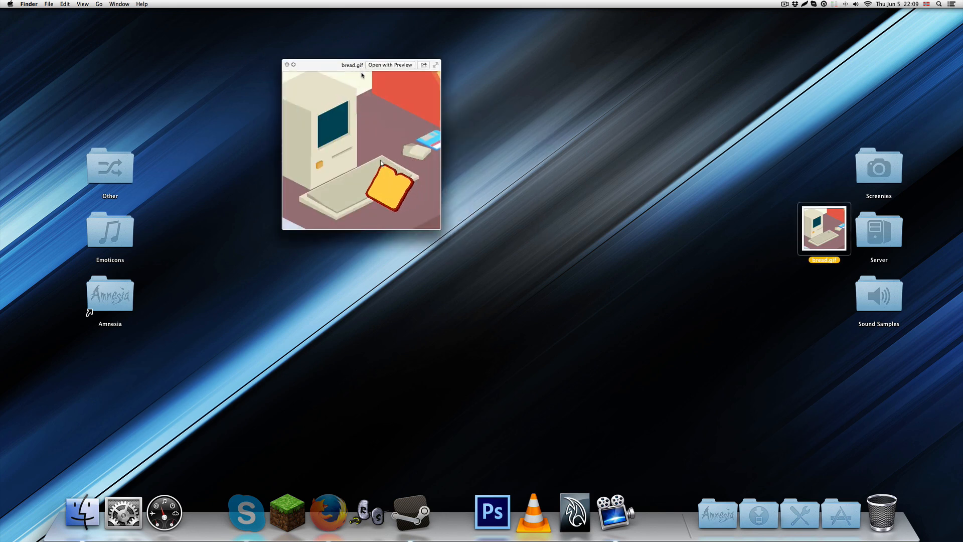
{"action": "left_click_drag", "start_coordinate": [371, 127], "coordinate": [422, 159]}
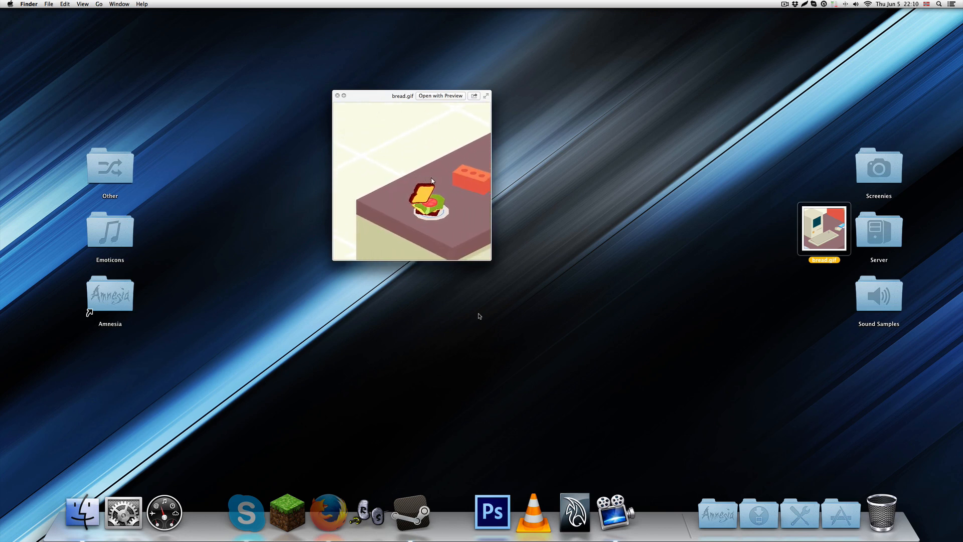
{"action": "key", "text": "space"}
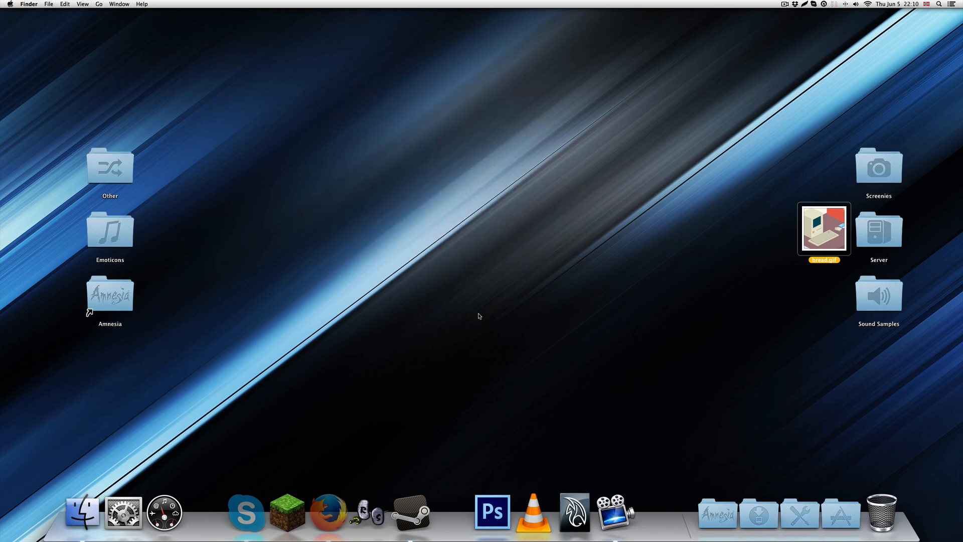
Step: Switch to Amnesia – The Modded Mod by launching it, and load the existing profile
{"action": "key", "text": "F4"}
{"action": "left_click", "coordinate": [577, 415]}
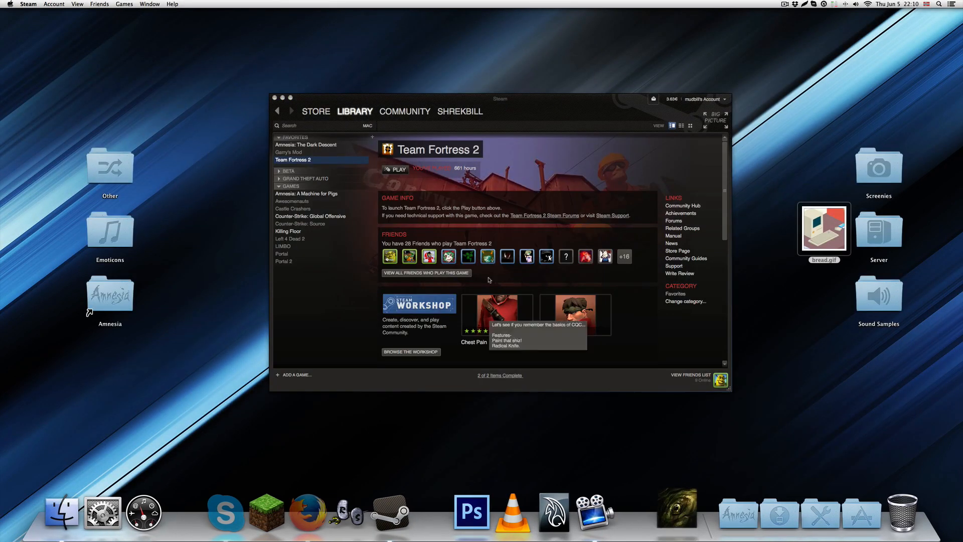
{"action": "left_click", "coordinate": [537, 378]}
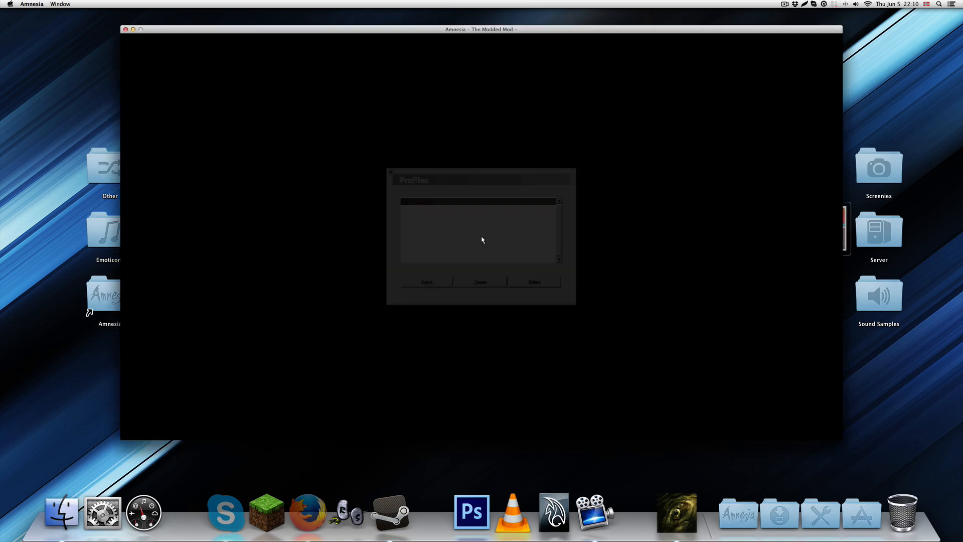
{"action": "left_click", "coordinate": [425, 281]}
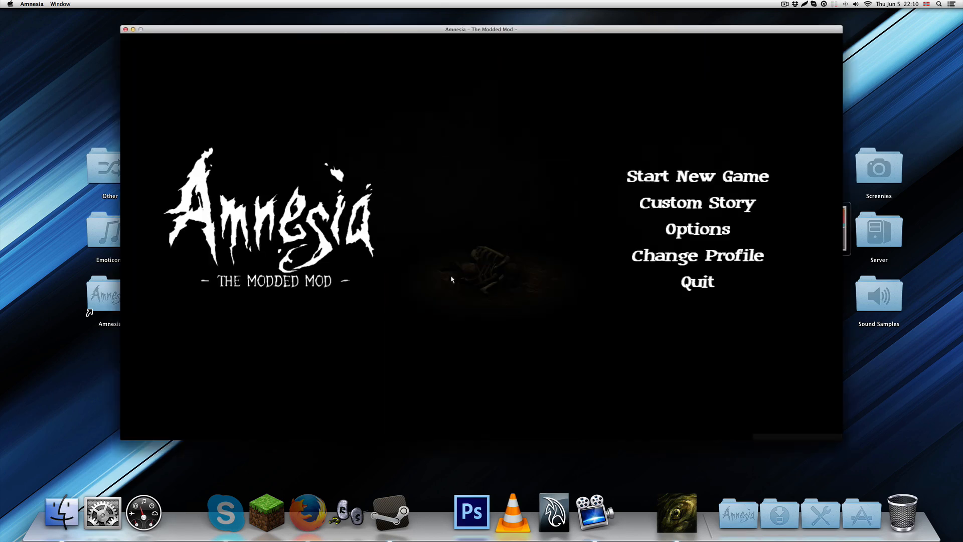
Step: Start the custom story named Tutorial
{"action": "left_click", "coordinate": [688, 201]}
{"action": "double_click", "coordinate": [382, 192]}
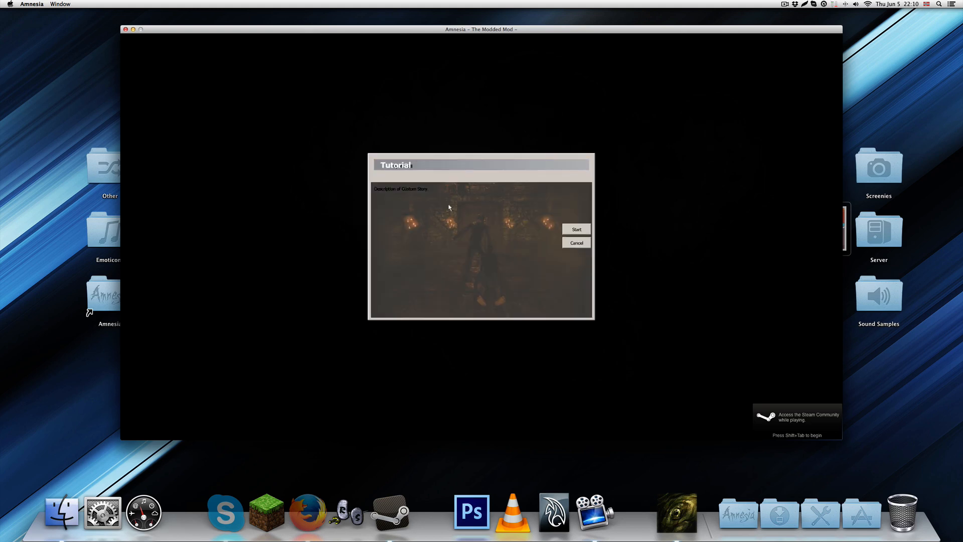
{"action": "left_click", "coordinate": [577, 230]}
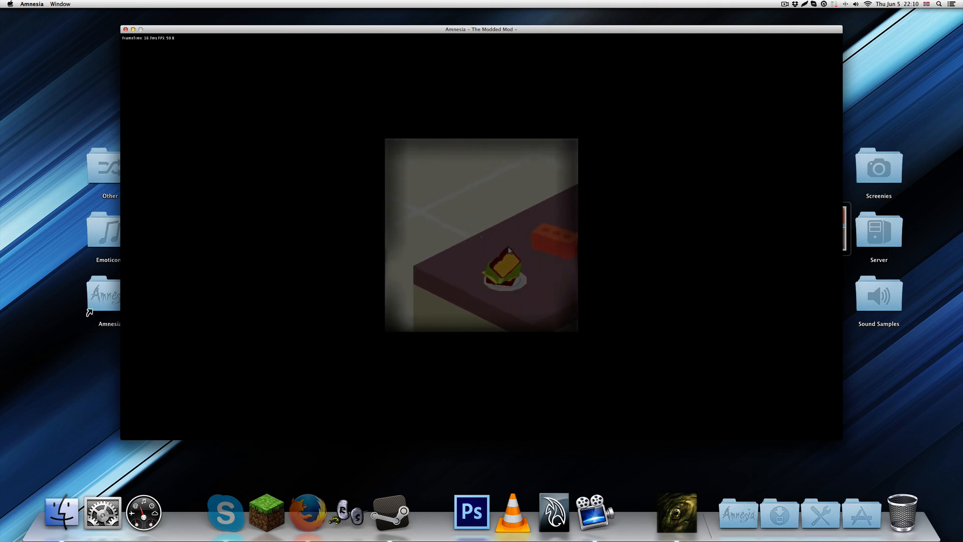
Step: Watch the sandwich animation play on the in-game picture, stepping back from it for a wider view
{"action": "left_click_drag", "start_coordinate": [506, 245], "coordinate": [507, 268]}
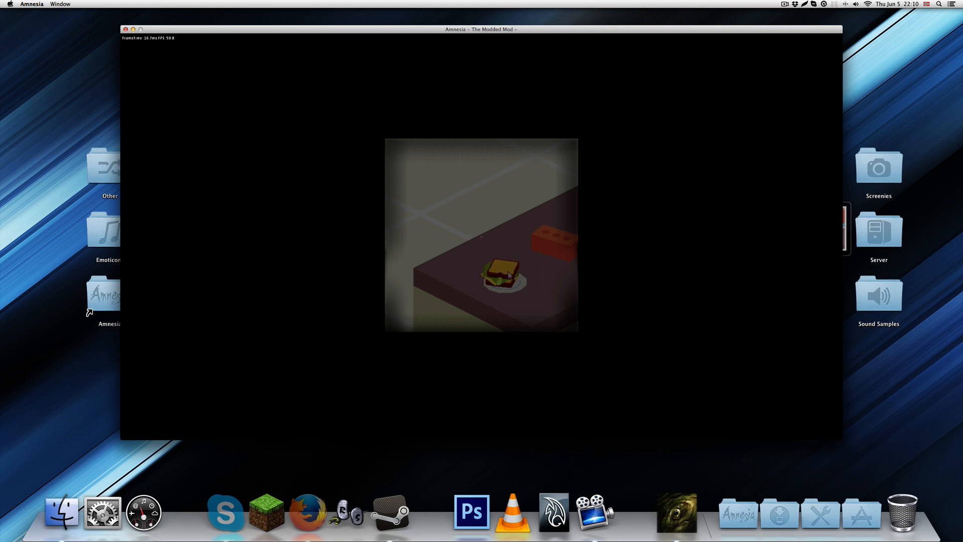
{"action": "key", "text": "s"}
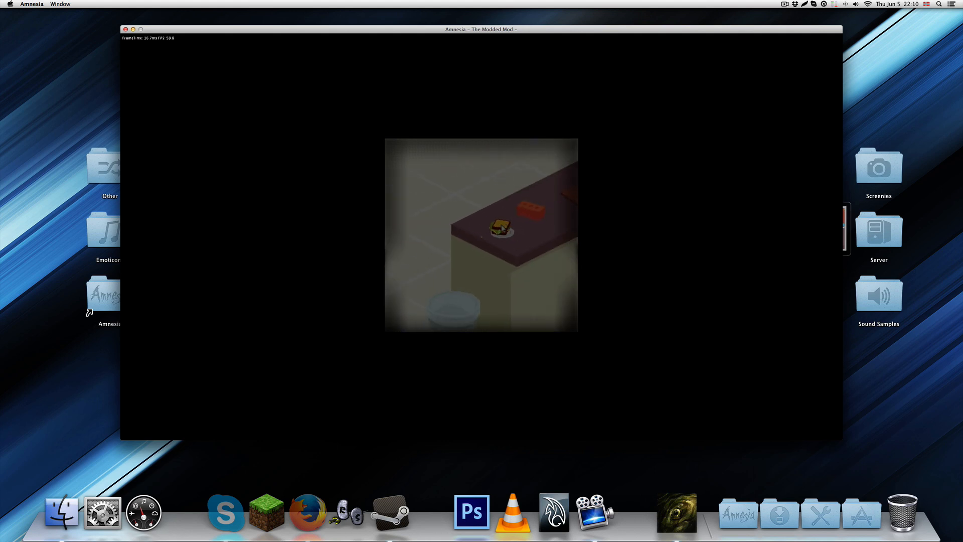
{"action": "left_click_drag", "start_coordinate": [502, 226], "coordinate": [467, 272]}
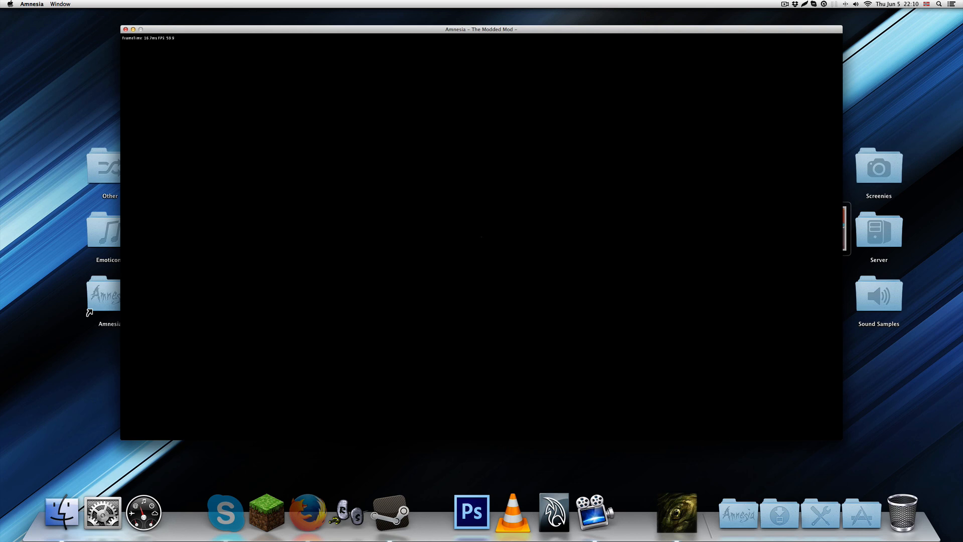
Step: Quit the game, confirming the exit, and close the Steam window
{"action": "key", "text": "Escape"}
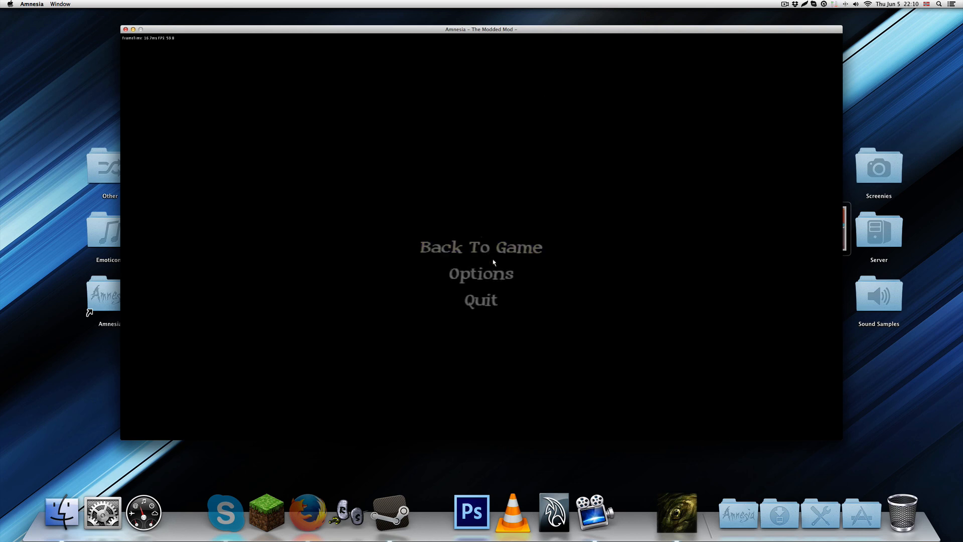
{"action": "left_click", "coordinate": [477, 299]}
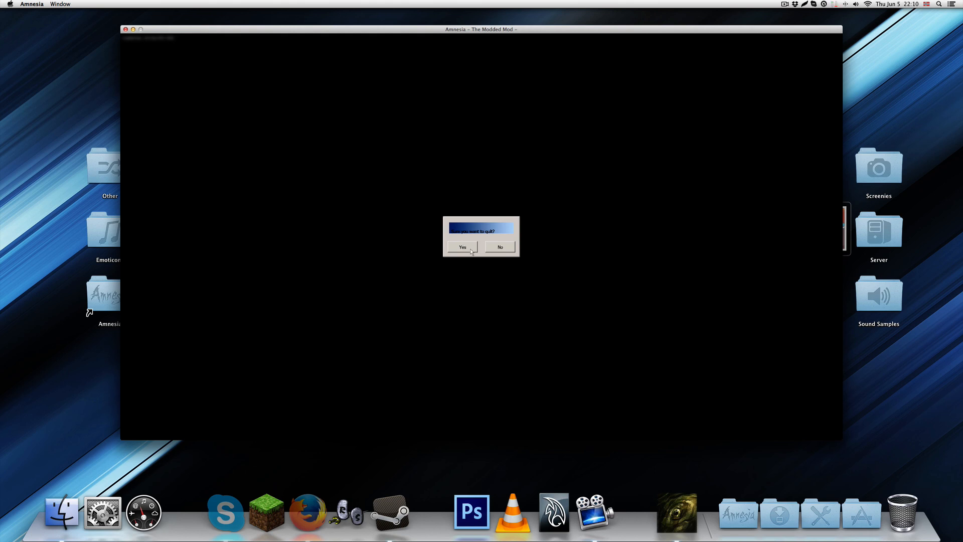
{"action": "left_click", "coordinate": [471, 251]}
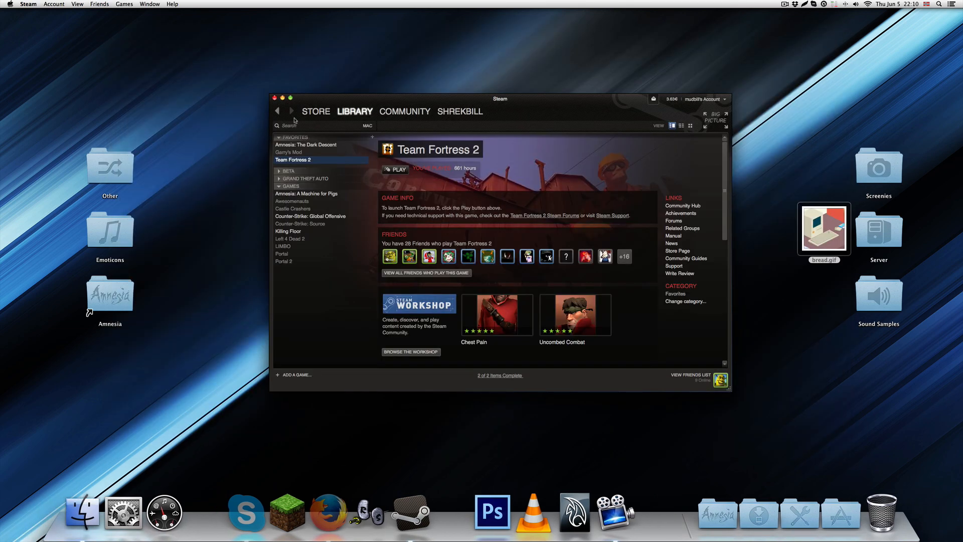
{"action": "left_click", "coordinate": [274, 98]}
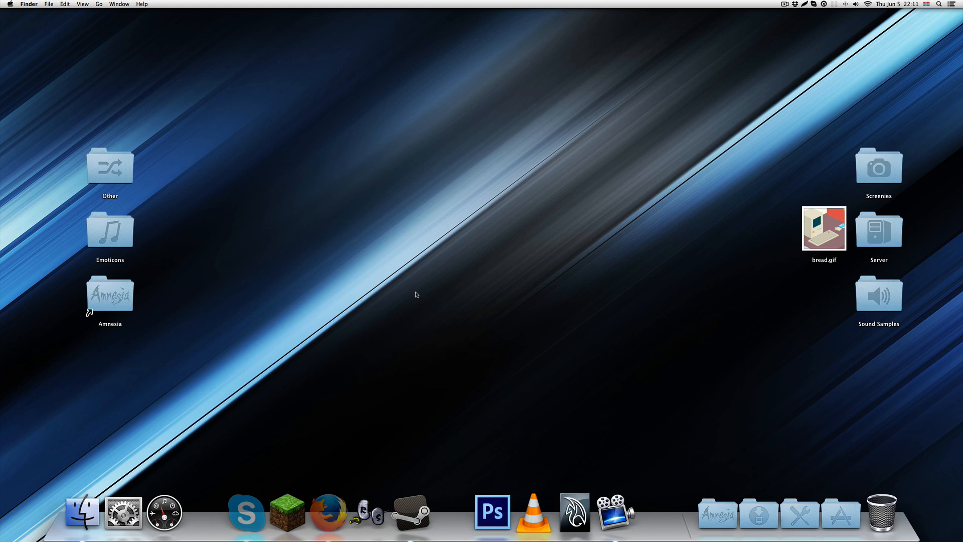
Step: Open the customstory folder inside custom_stories in the Amnesia The Dark Descent directory
{"action": "double_click", "coordinate": [114, 294]}
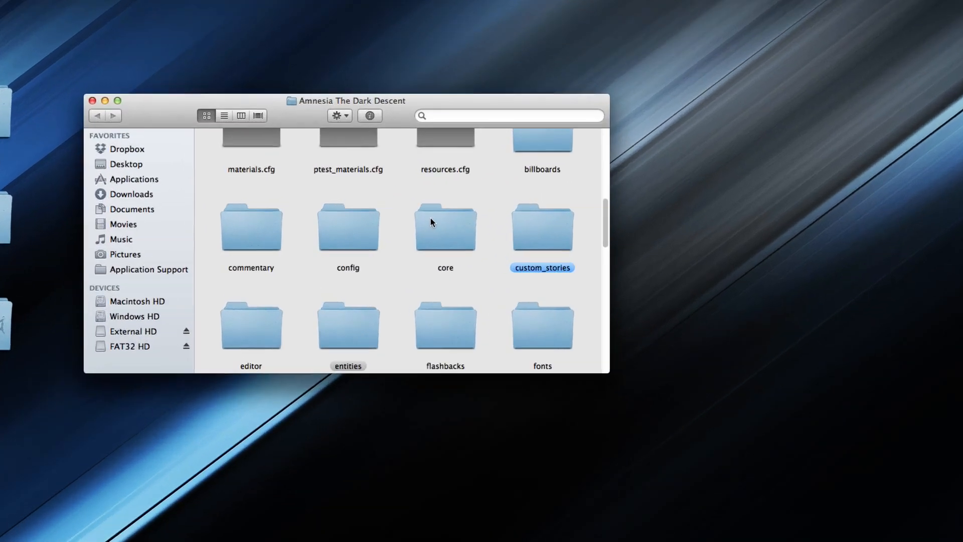
{"action": "left_click", "coordinate": [445, 236]}
{"action": "double_click", "coordinate": [566, 226]}
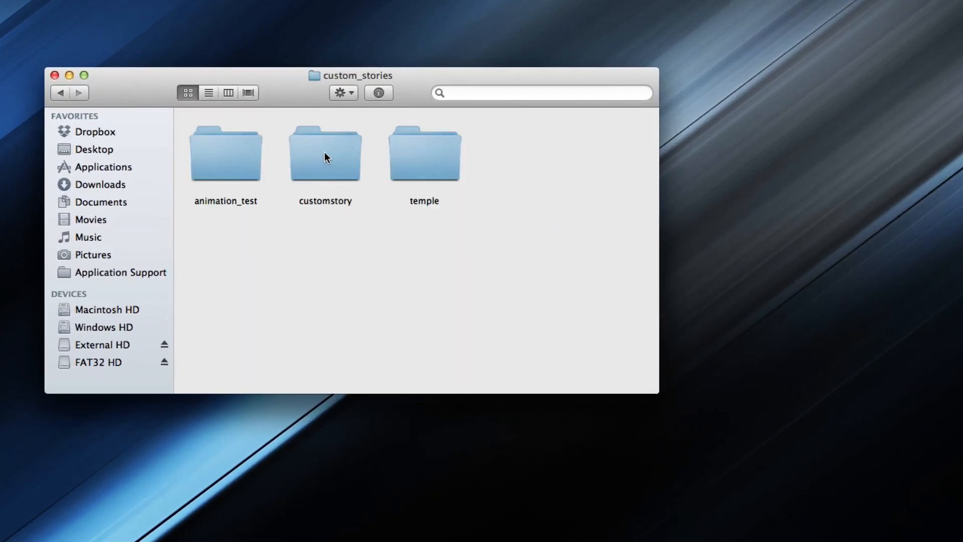
{"action": "double_click", "coordinate": [343, 155]}
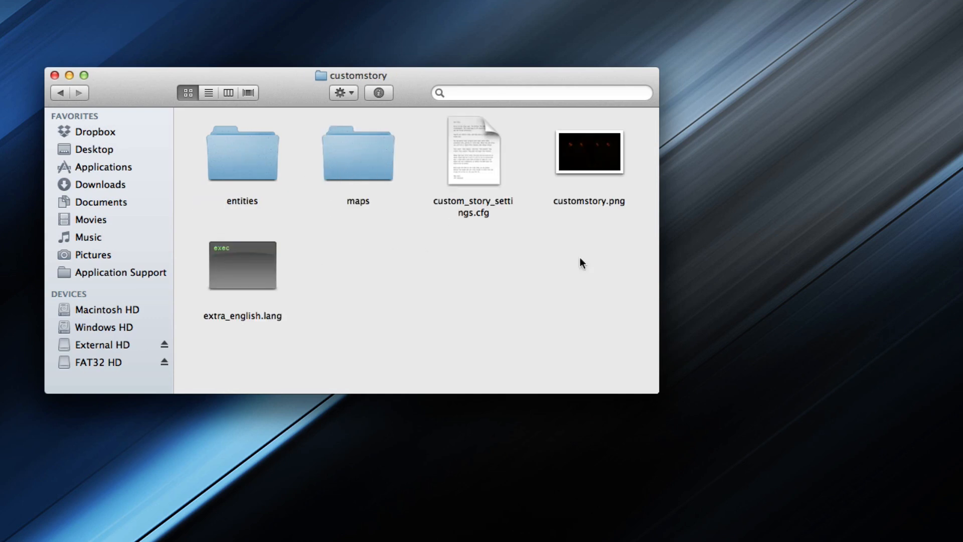
Step: Look over the customstory contents: the maps folder, extra_english.lang, custom_story_settings.cfg and customstory.png
{"action": "left_click", "coordinate": [350, 160]}
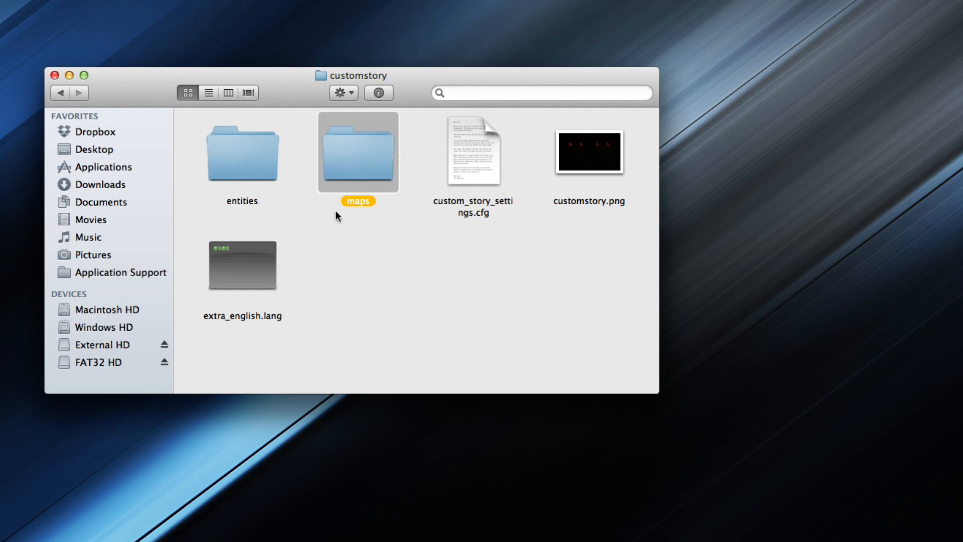
{"action": "key", "text": "Down"}
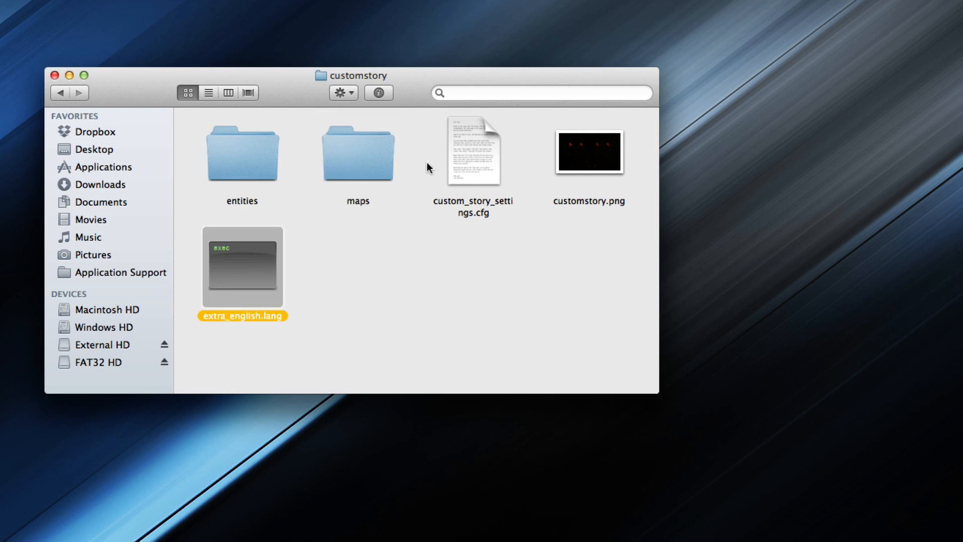
{"action": "left_click", "coordinate": [474, 155]}
{"action": "key", "text": "Right"}
{"action": "key", "text": "Left"}
{"action": "left_click", "coordinate": [590, 147]}
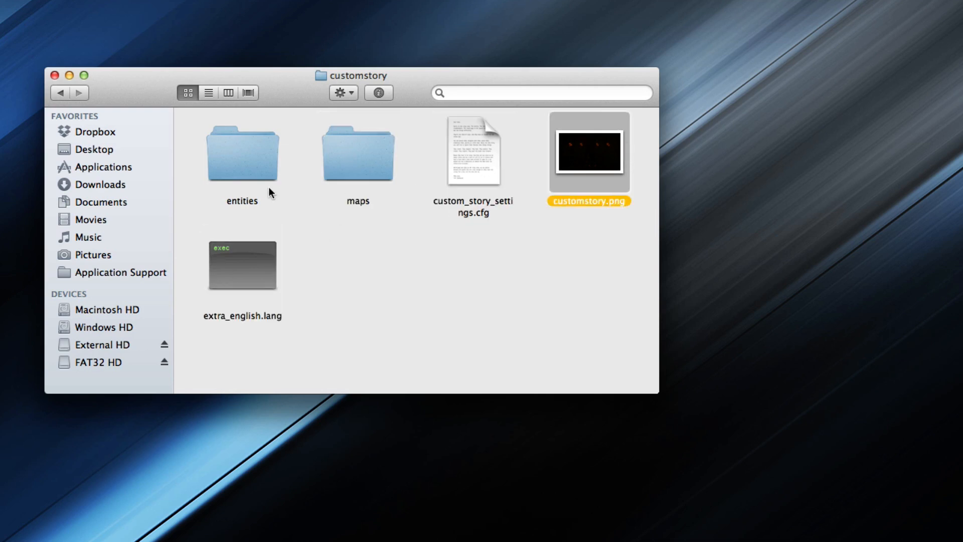
{"action": "left_click", "coordinate": [332, 221]}
Step: Open the anim folder inside the custom story's entities folder
{"action": "left_click", "coordinate": [239, 158]}
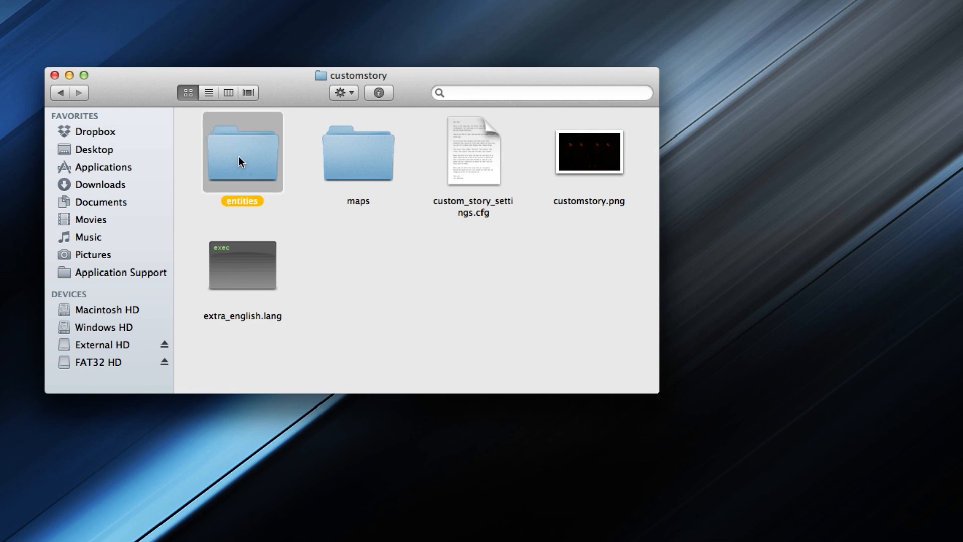
{"action": "double_click", "coordinate": [239, 158]}
{"action": "left_click", "coordinate": [233, 161]}
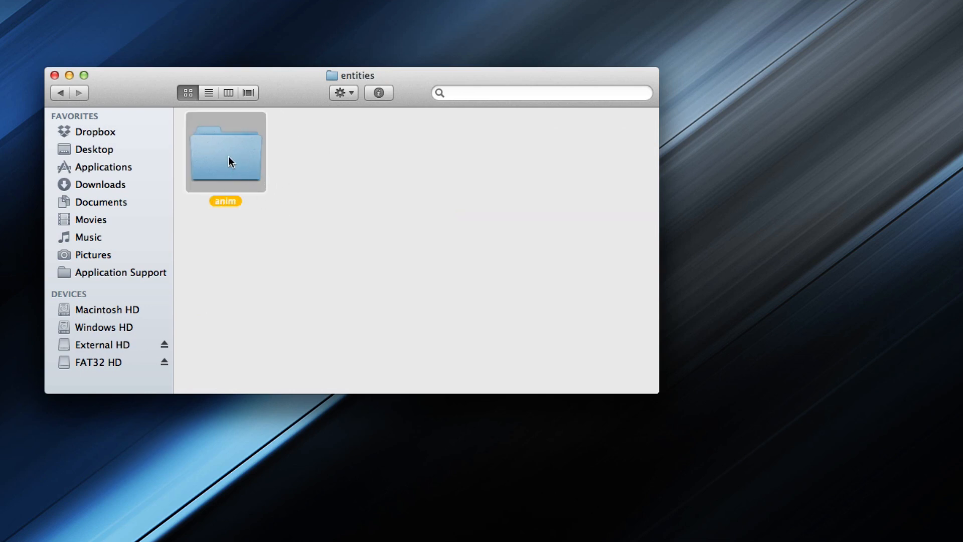
{"action": "double_click", "coordinate": [229, 159]}
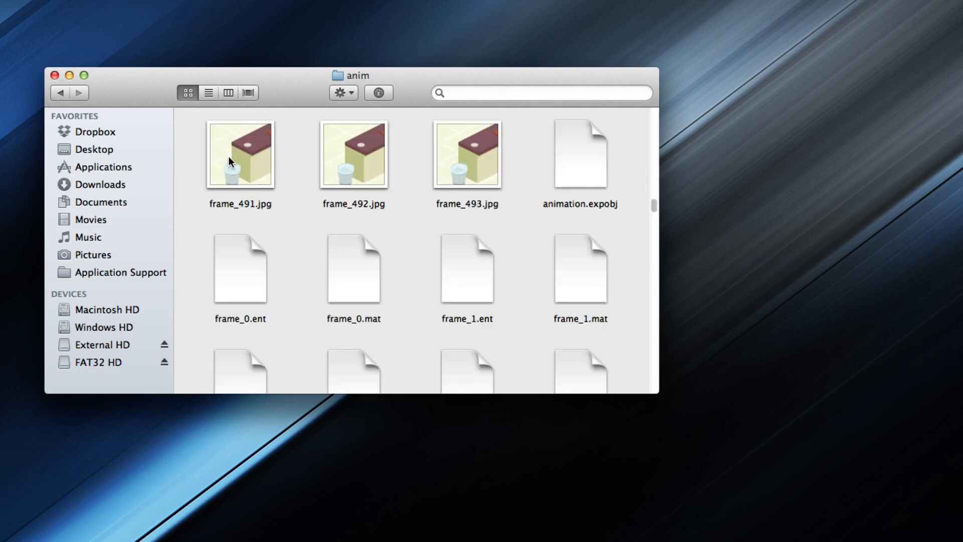
Step: Go back to the entities folder and check the size and item count of the anim folder
{"action": "left_click", "coordinate": [60, 93]}
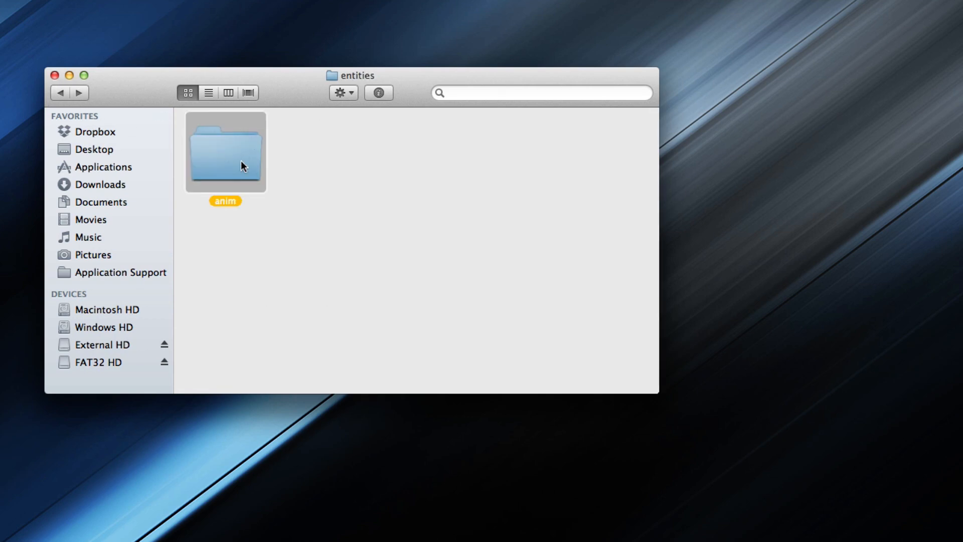
{"action": "key", "text": "space"}
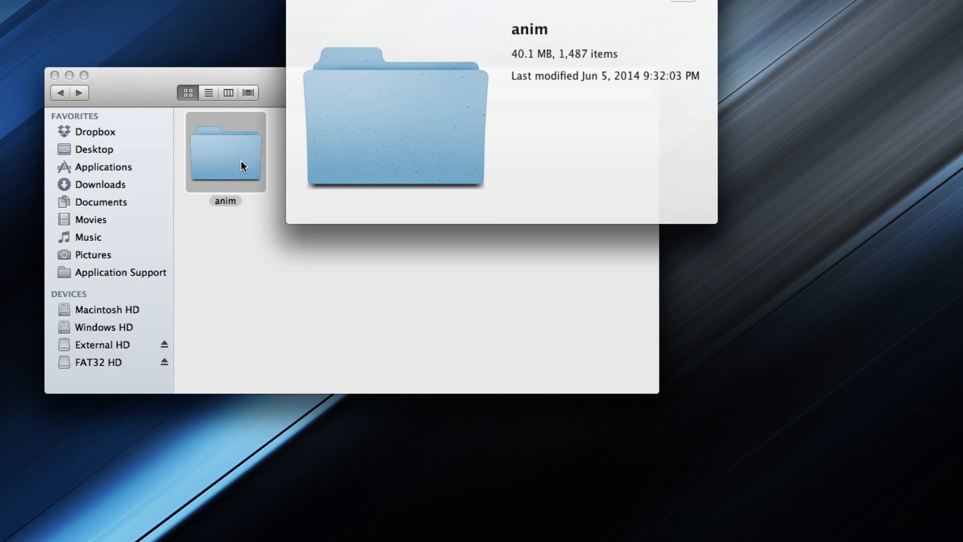
{"action": "key", "text": "space"}
Step: Reopen the anim folder and examine how its first frame images are named, starting with frame_000.jpg
{"action": "double_click", "coordinate": [224, 156]}
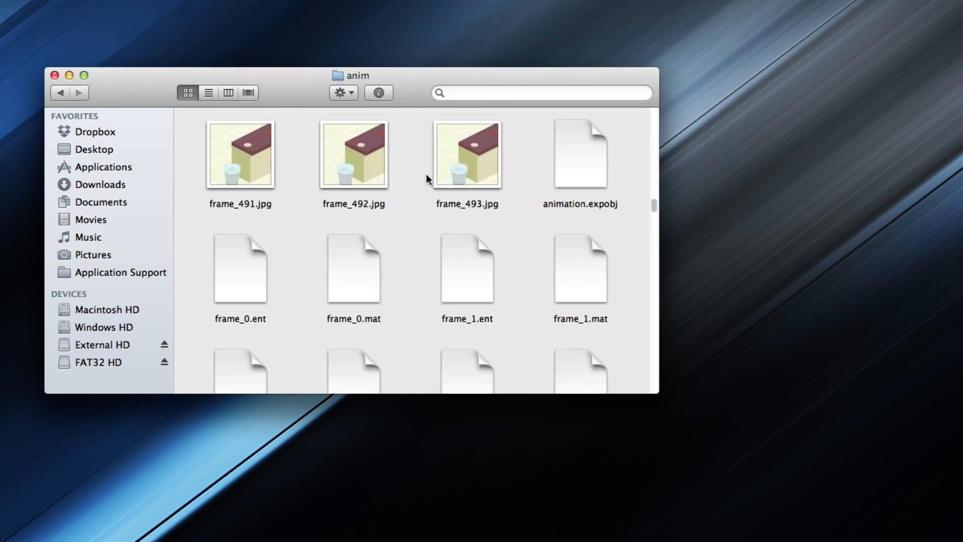
{"action": "scroll", "coordinate": [517, 226], "scroll_direction": "up", "scroll_amount": 1}
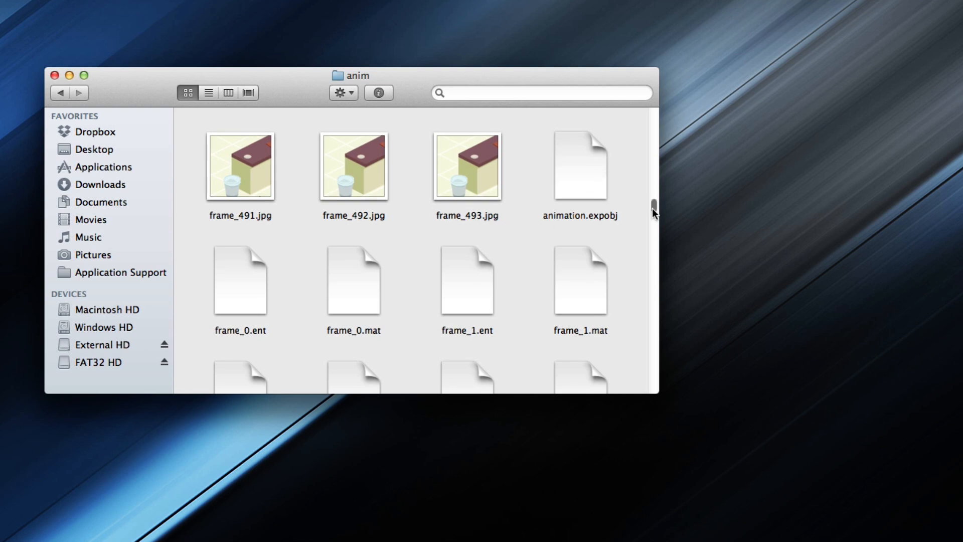
{"action": "left_click_drag", "start_coordinate": [653, 207], "coordinate": [655, 111]}
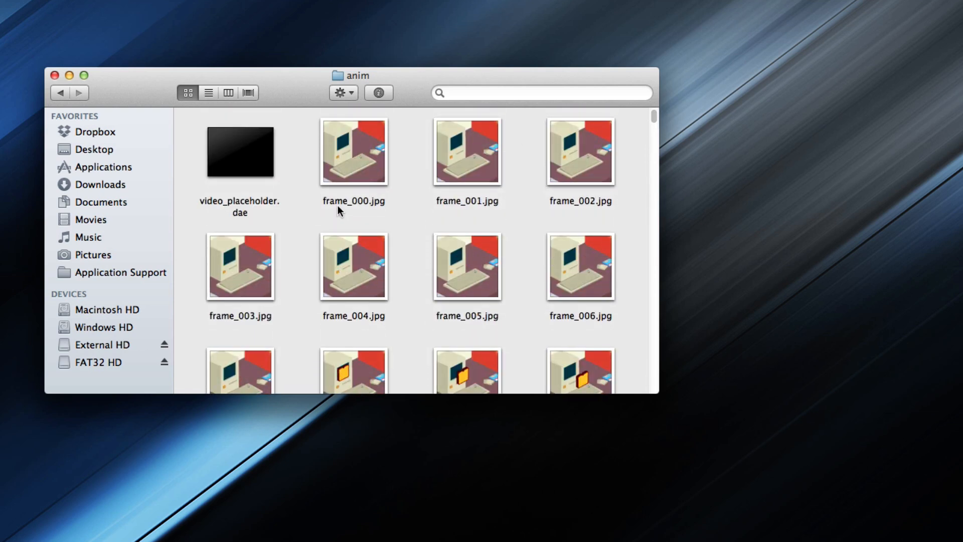
{"action": "left_click", "coordinate": [483, 204]}
{"action": "left_click", "coordinate": [434, 223]}
Step: Find the last frame image, frame_493.jpg, and check its name
{"action": "left_click_drag", "start_coordinate": [654, 116], "coordinate": [657, 204]}
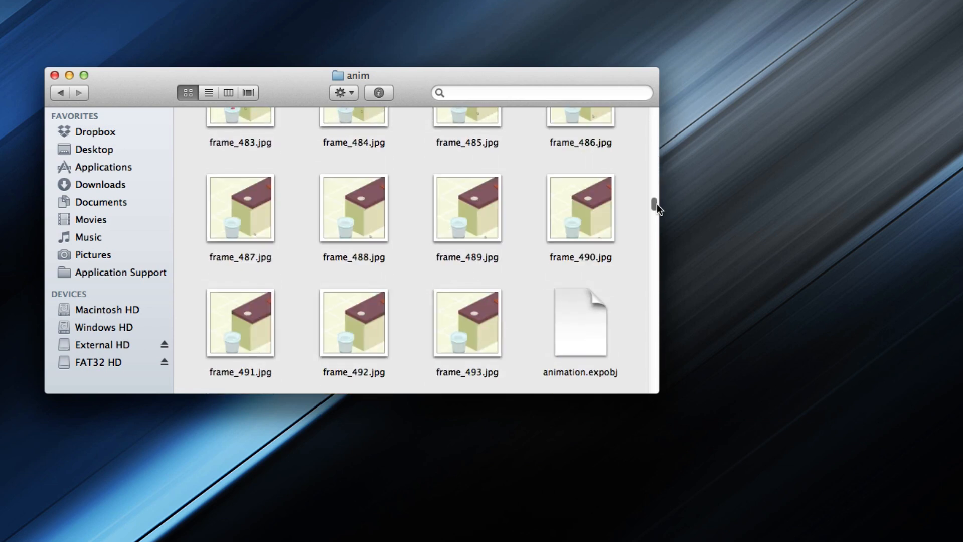
{"action": "left_click", "coordinate": [466, 341]}
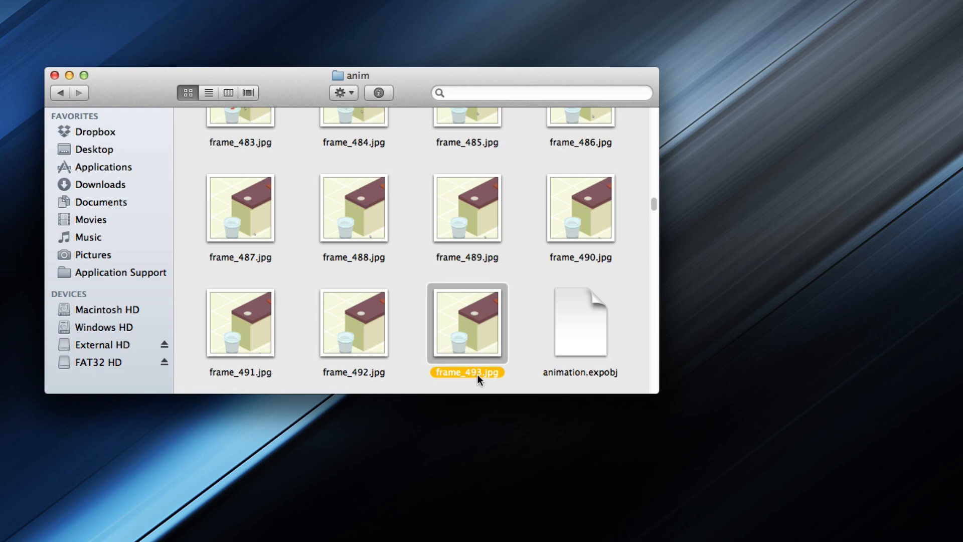
{"action": "left_click", "coordinate": [518, 332]}
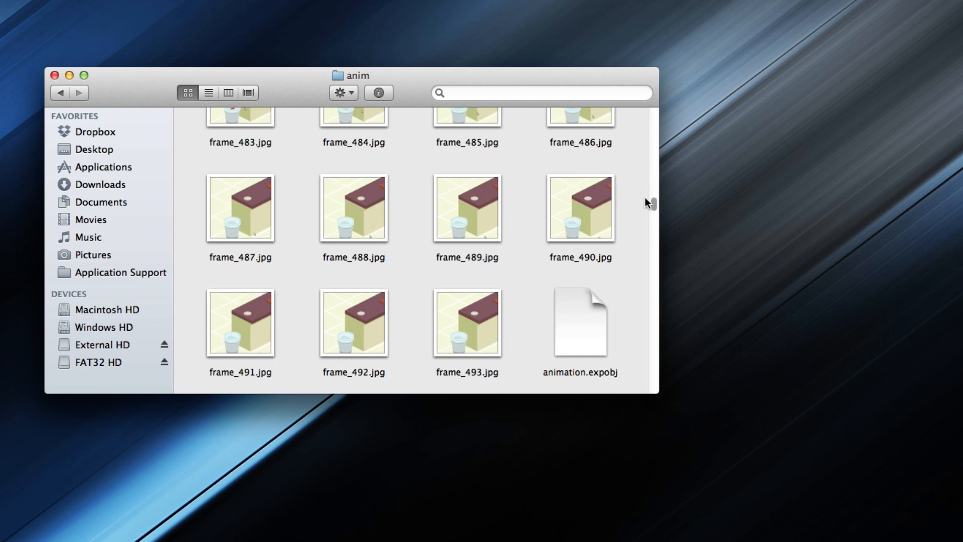
Step: Review the .ent and .mat files following the frame images, and select animation.expobj
{"action": "left_click_drag", "start_coordinate": [656, 201], "coordinate": [658, 203]}
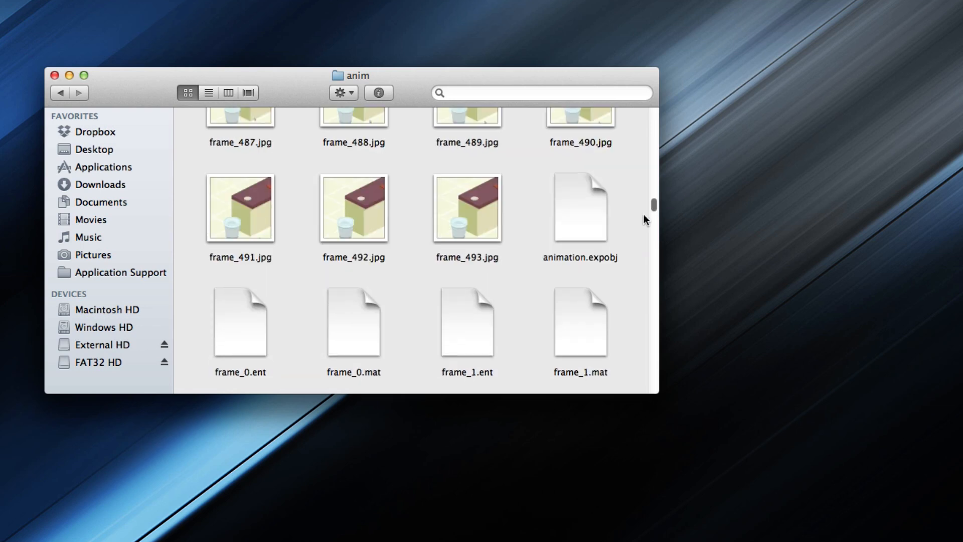
{"action": "scroll", "coordinate": [552, 261], "scroll_direction": "down", "scroll_amount": 5}
{"action": "scroll", "coordinate": [512, 271], "scroll_direction": "up", "scroll_amount": 3}
{"action": "left_click", "coordinate": [586, 143]}
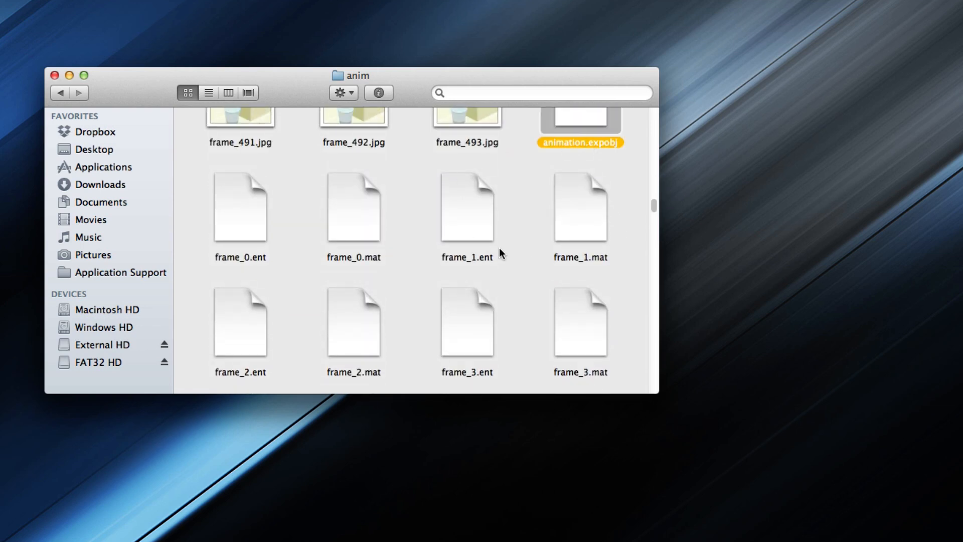
Step: Examine the frame_0.ent and frame_0.mat files as the entity and material pair for the first frame
{"action": "left_click", "coordinate": [217, 217]}
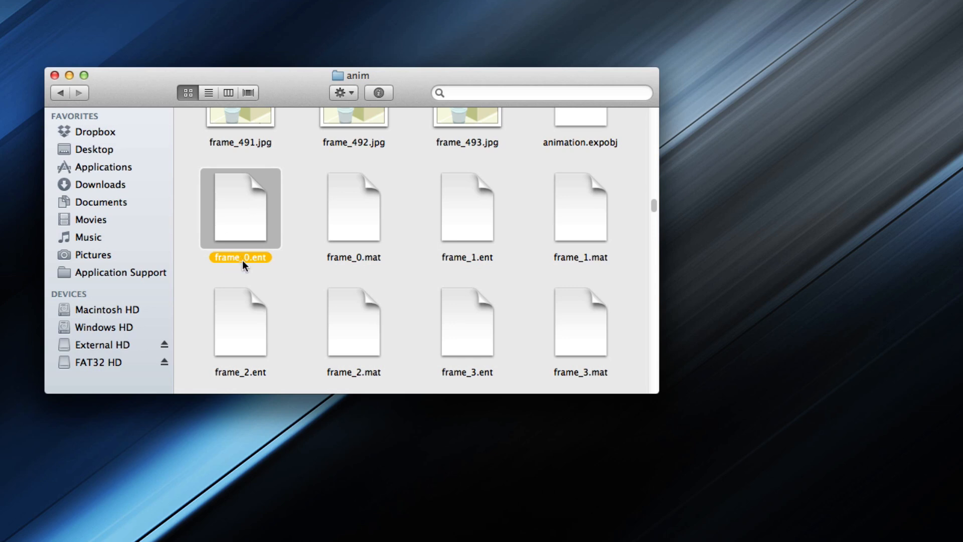
{"action": "left_click", "coordinate": [348, 263]}
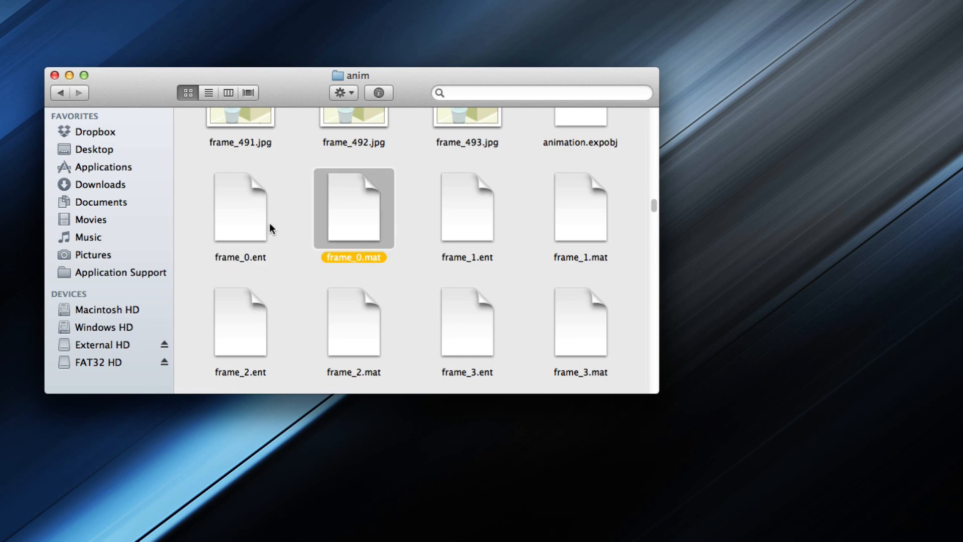
{"action": "left_click", "coordinate": [297, 220]}
{"action": "left_click", "coordinate": [355, 220]}
{"action": "left_click", "coordinate": [243, 218]}
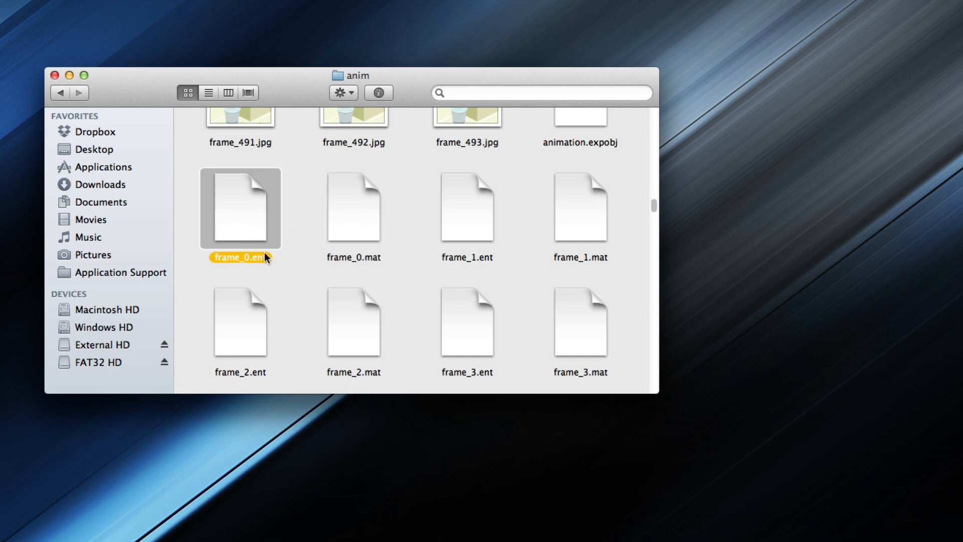
{"action": "left_click", "coordinate": [363, 231]}
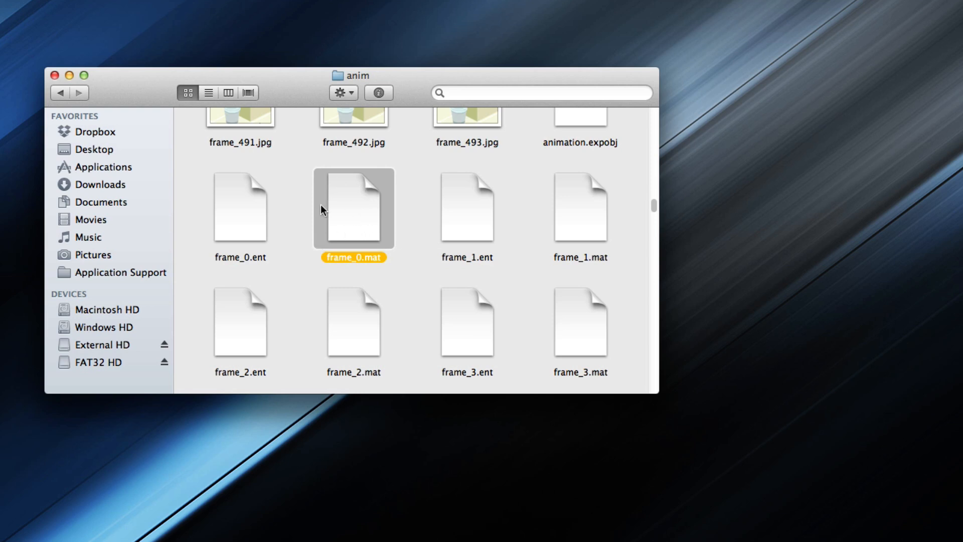
{"action": "left_click", "coordinate": [236, 230]}
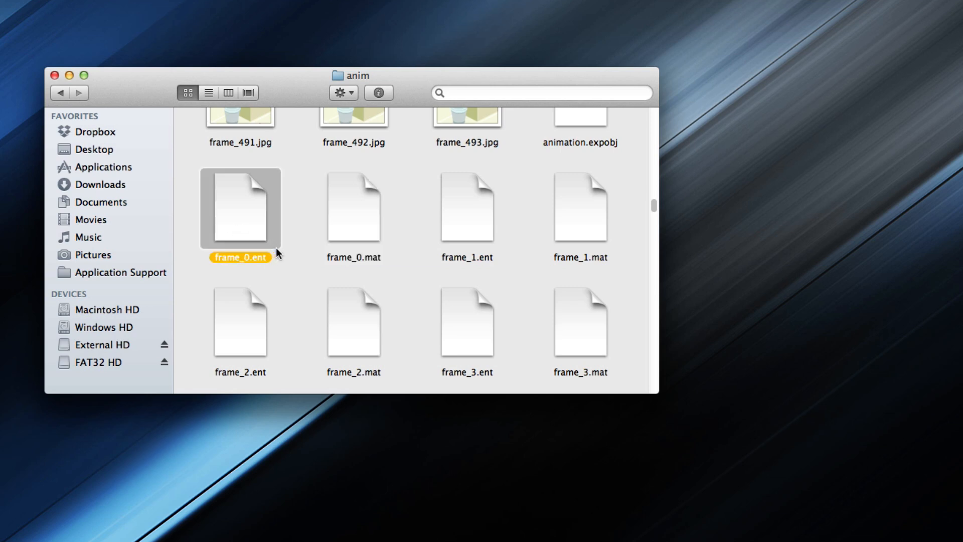
Step: Compare frame_0.ent with the frame_492.jpg image and the frame_0.mat material file
{"action": "left_click", "coordinate": [282, 252]}
{"action": "left_click", "coordinate": [260, 228]}
{"action": "left_click", "coordinate": [340, 143]}
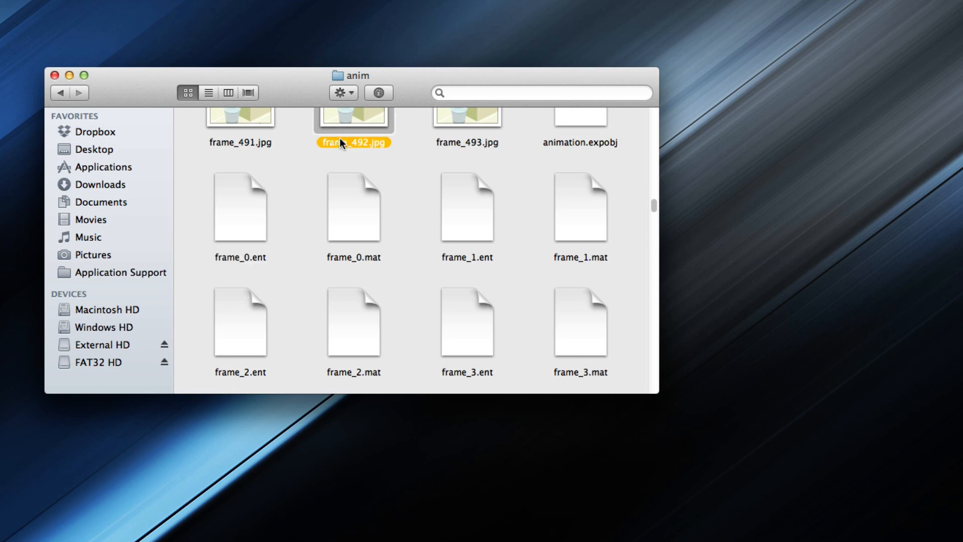
{"action": "left_click", "coordinate": [362, 218]}
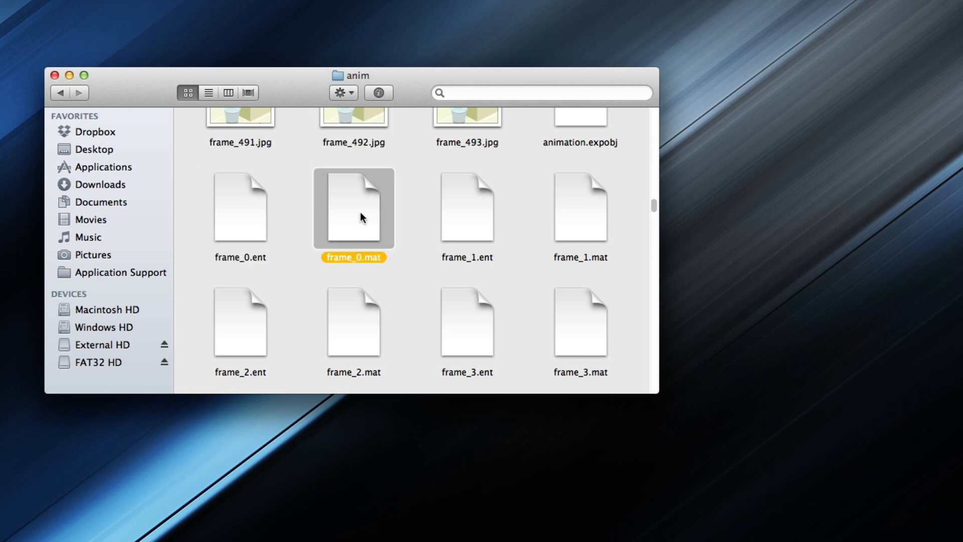
{"action": "left_click", "coordinate": [295, 224]}
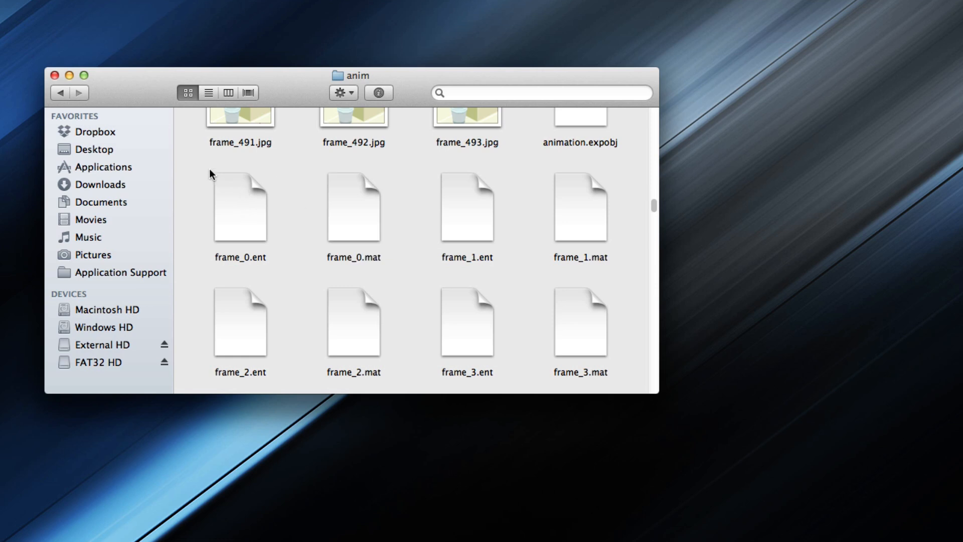
Step: Highlight the frame_0 .ent and .mat pair, and extend the highlight to the frame_1 pair
{"action": "left_click_drag", "start_coordinate": [196, 187], "coordinate": [365, 195]}
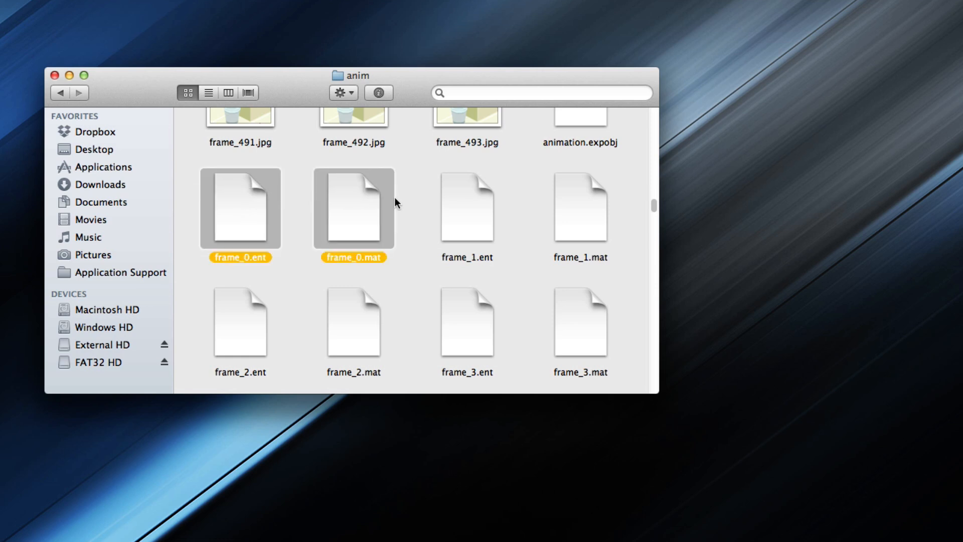
{"action": "left_click_drag", "start_coordinate": [184, 201], "coordinate": [532, 281]}
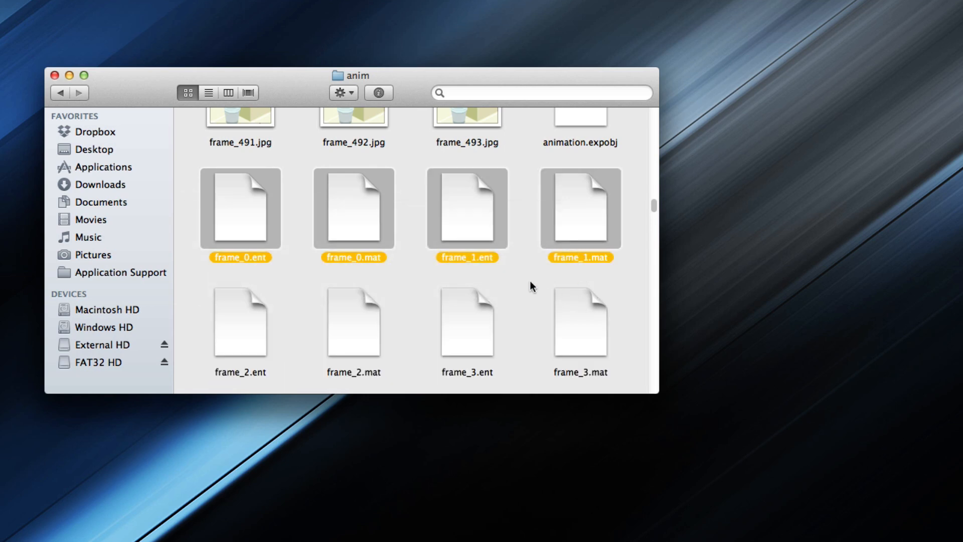
{"action": "left_click", "coordinate": [532, 281]}
Step: Go to the end of the anim folder and check the video_placeholder .mat, .msh and .dds files
{"action": "left_click_drag", "start_coordinate": [652, 205], "coordinate": [648, 389]}
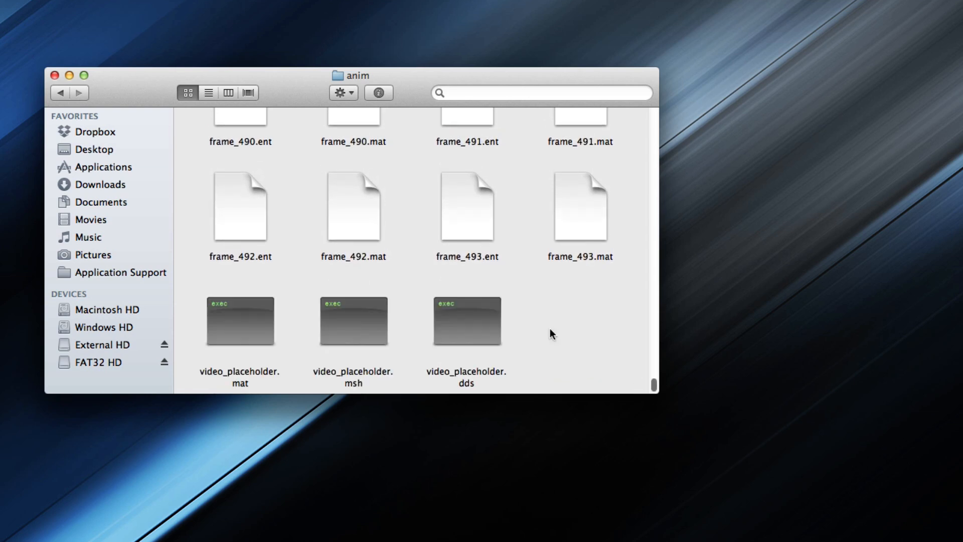
{"action": "left_click", "coordinate": [591, 230]}
{"action": "left_click", "coordinate": [562, 269]}
{"action": "left_click_drag", "start_coordinate": [530, 317], "coordinate": [228, 332]}
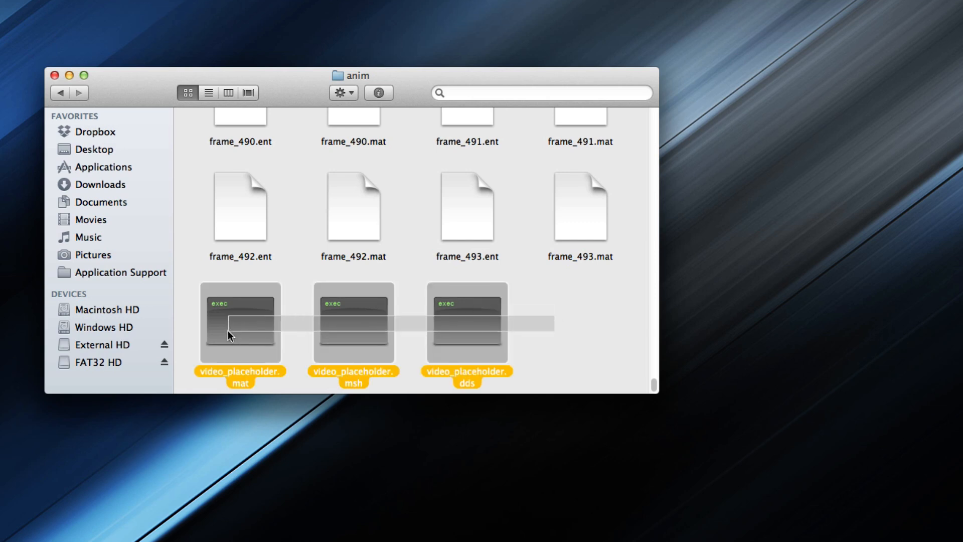
{"action": "left_click", "coordinate": [595, 327]}
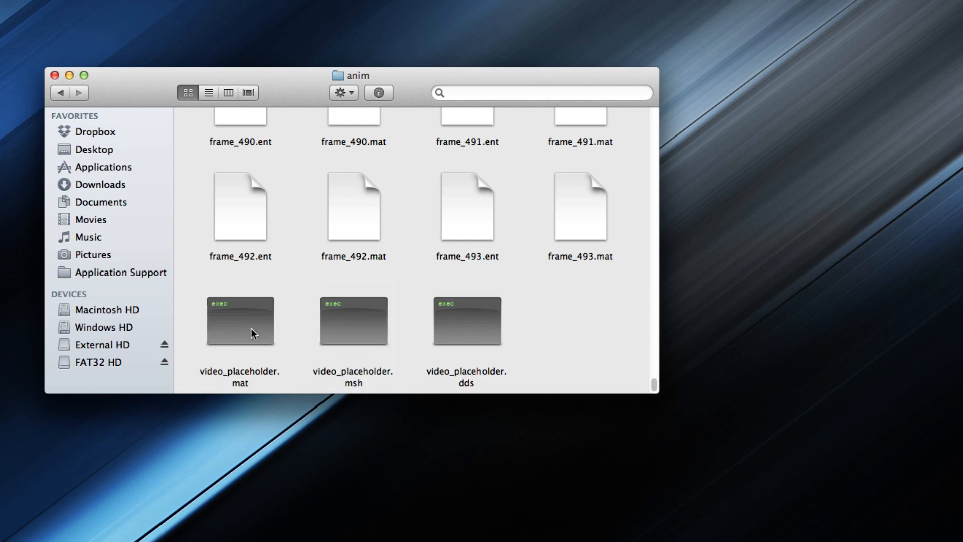
{"action": "left_click", "coordinate": [239, 372]}
{"action": "left_click", "coordinate": [370, 372]}
{"action": "left_click", "coordinate": [489, 372]}
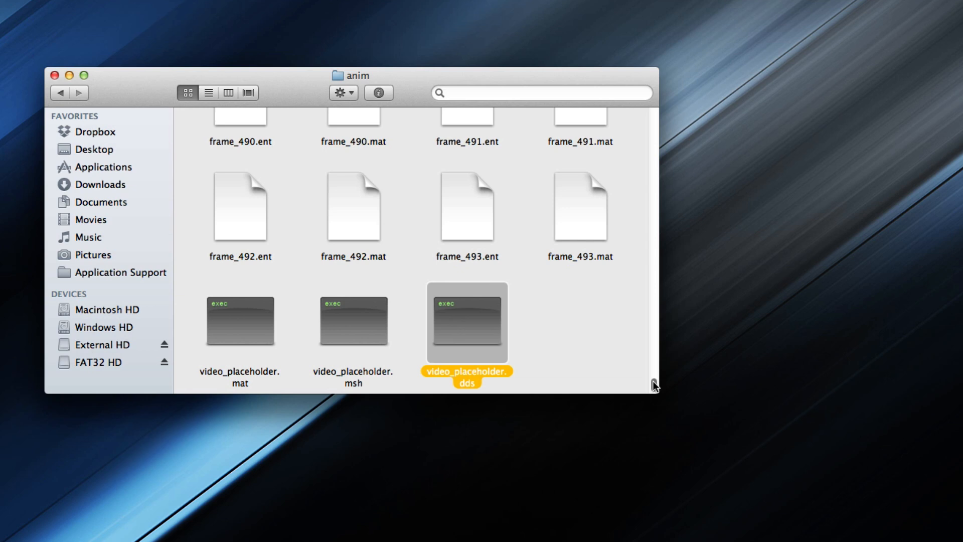
Step: Recheck frame_493.mat and highlight the three video_placeholder files following it
{"action": "left_click", "coordinate": [542, 296]}
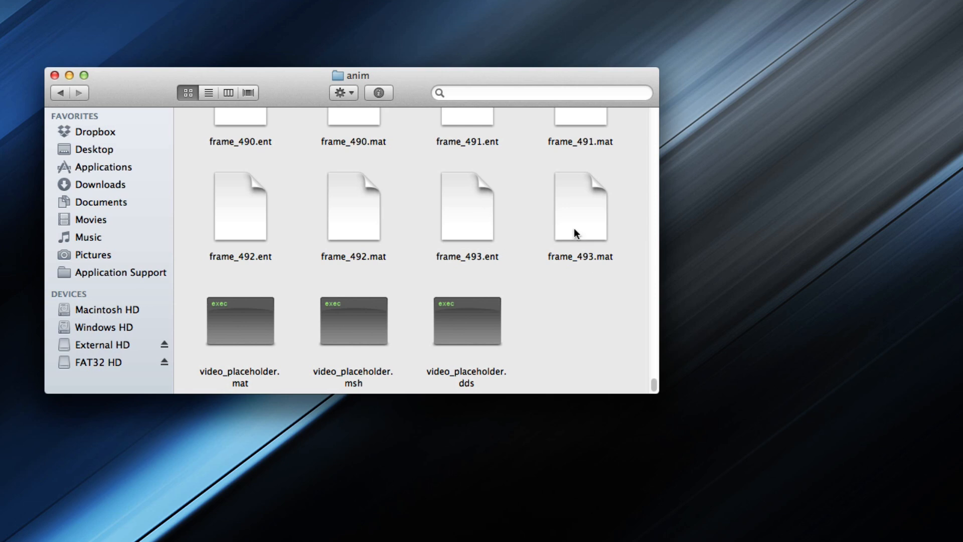
{"action": "left_click", "coordinate": [572, 204]}
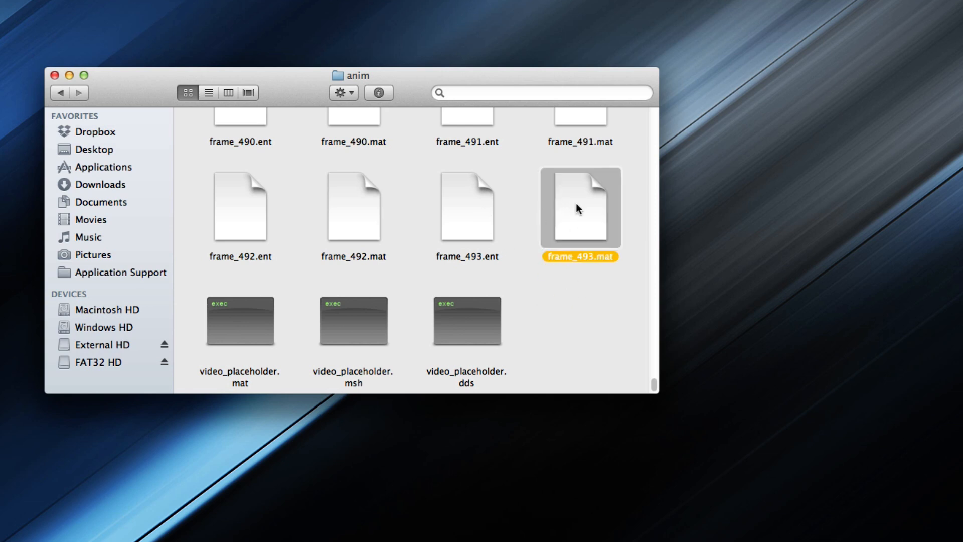
{"action": "left_click_drag", "start_coordinate": [568, 315], "coordinate": [229, 329]}
{"action": "left_click", "coordinate": [626, 312]}
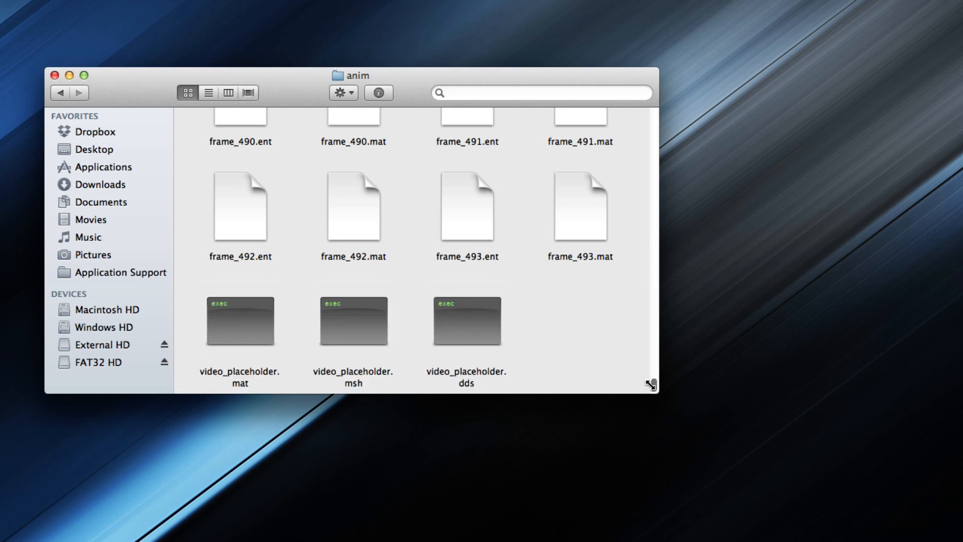
Step: Preview video_placeholder.dae at the start of the anim folder, rotate its model to inspect it, and close the preview
{"action": "left_click_drag", "start_coordinate": [654, 368], "coordinate": [635, 109]}
{"action": "left_click", "coordinate": [238, 153]}
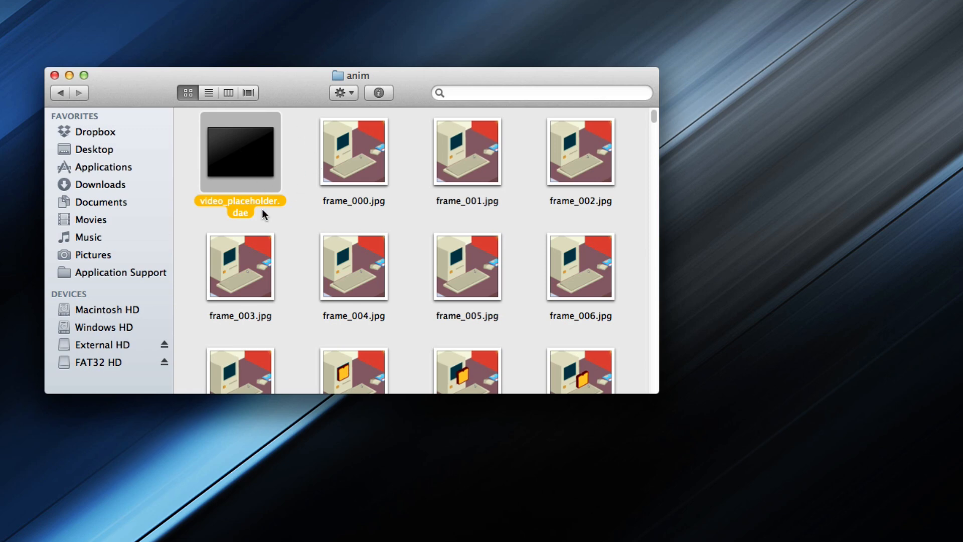
{"action": "key", "text": "space"}
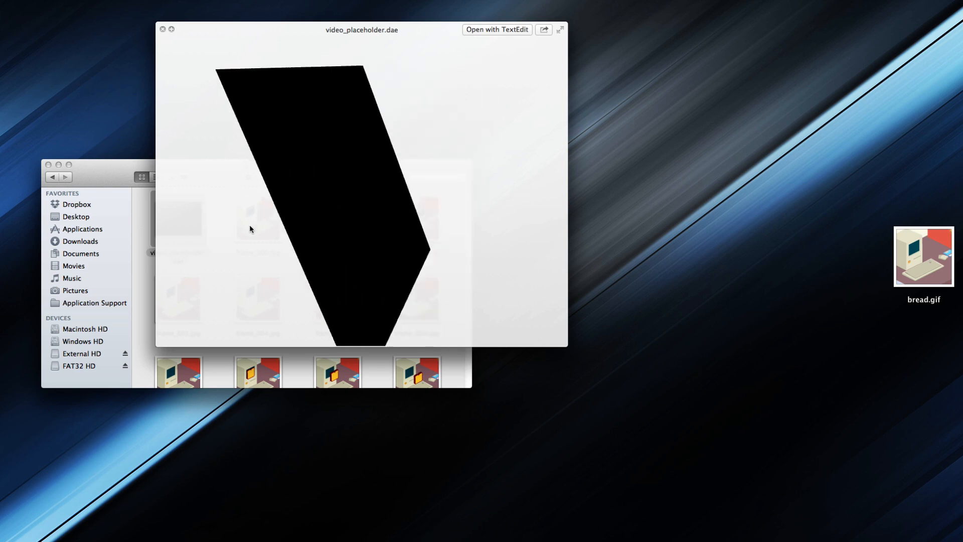
{"action": "left_click_drag", "start_coordinate": [250, 230], "coordinate": [441, 189]}
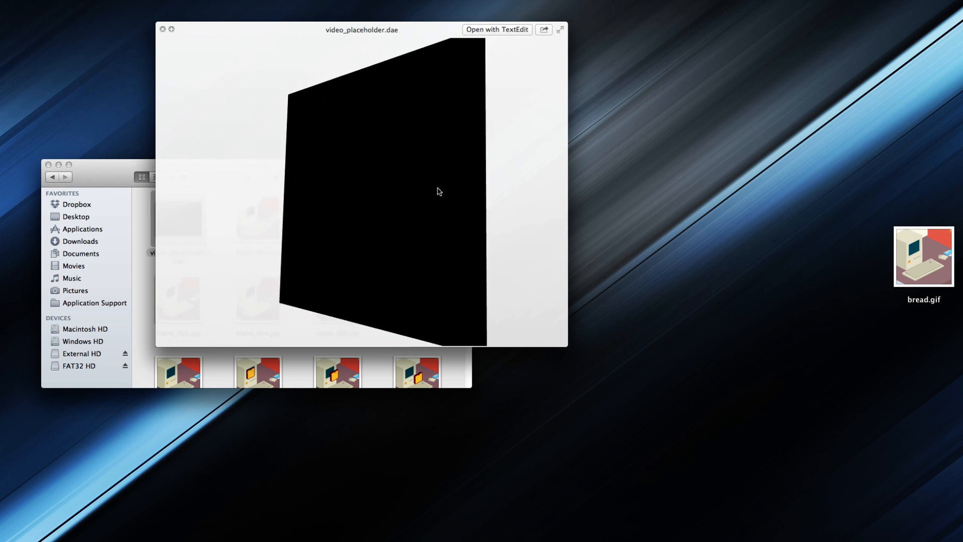
{"action": "left_click_drag", "start_coordinate": [438, 191], "coordinate": [454, 172]}
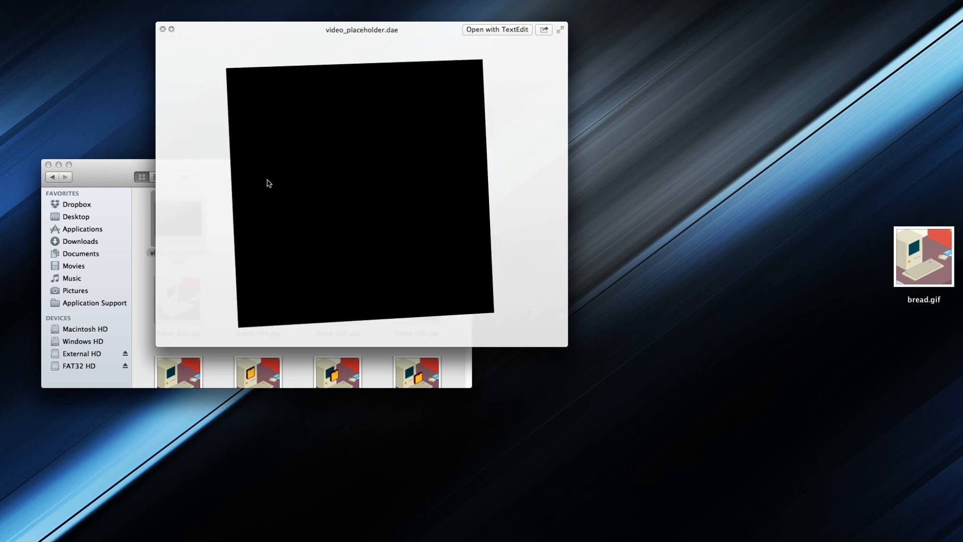
{"action": "left_click_drag", "start_coordinate": [271, 251], "coordinate": [441, 258]}
{"action": "key", "text": "space"}
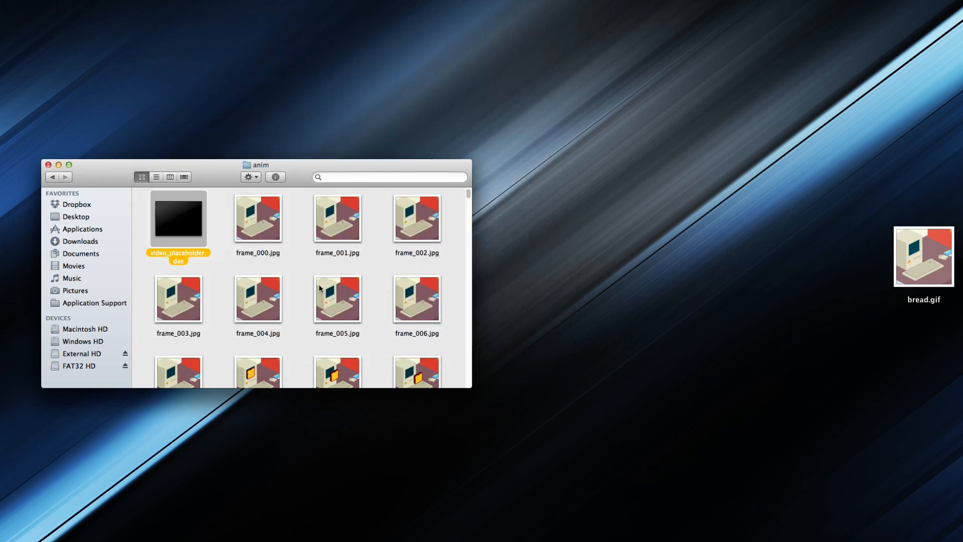
Step: Single out video_placeholder.dae as the model file among the frame images, and clear the selection
{"action": "left_click", "coordinate": [217, 269]}
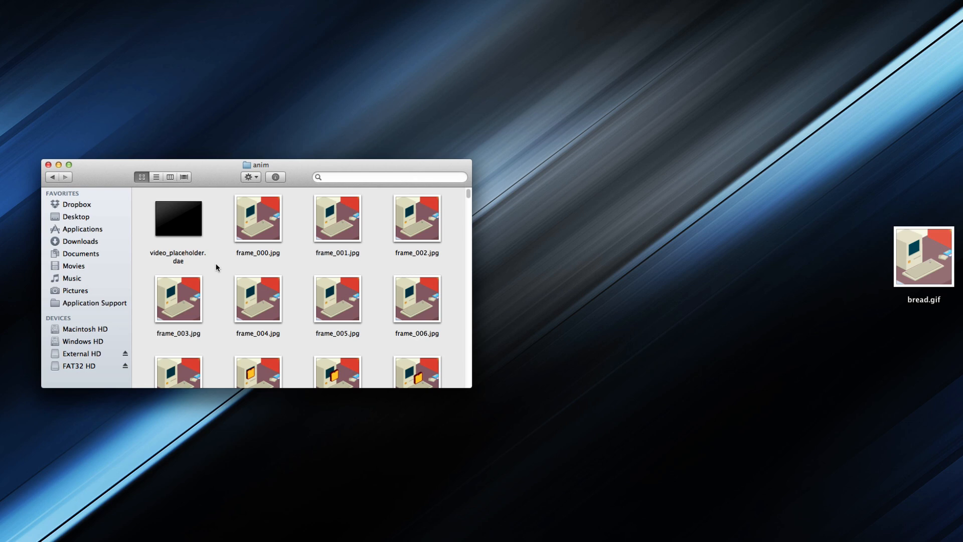
{"action": "left_click", "coordinate": [174, 226]}
{"action": "left_click", "coordinate": [163, 214]}
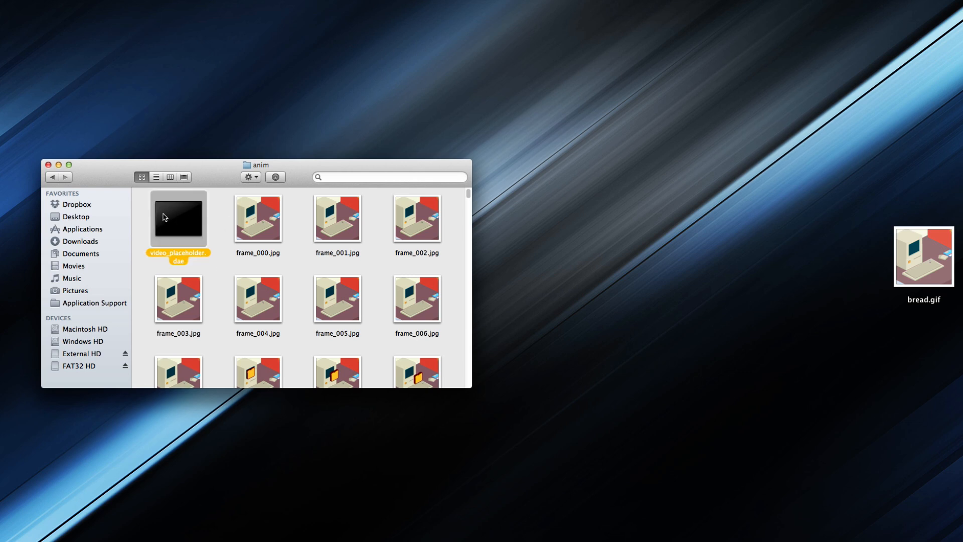
{"action": "left_click", "coordinate": [218, 223]}
{"action": "left_click", "coordinate": [185, 221]}
{"action": "left_click", "coordinate": [219, 233]}
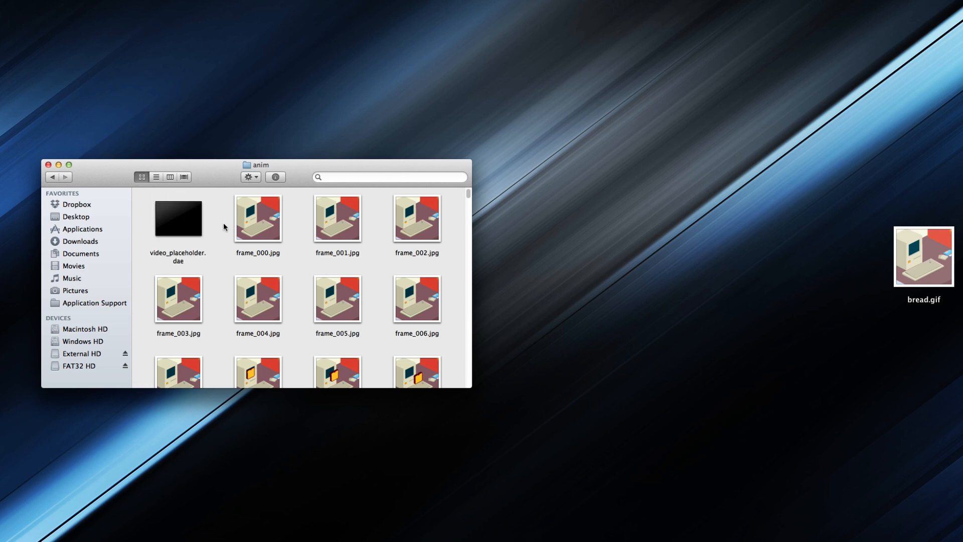
Step: Look through the frame images to find animation.expobj following frame_493.jpg, and select it
{"action": "scroll", "coordinate": [305, 209], "scroll_direction": "down", "scroll_amount": 10}
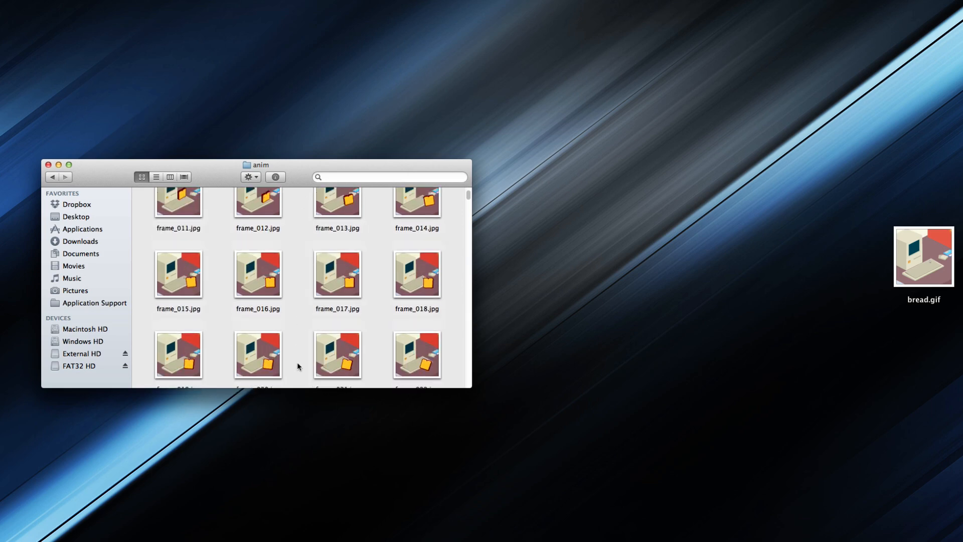
{"action": "scroll", "coordinate": [295, 321], "scroll_direction": "up", "scroll_amount": 10}
{"action": "scroll", "coordinate": [294, 318], "scroll_direction": "down", "scroll_amount": 20}
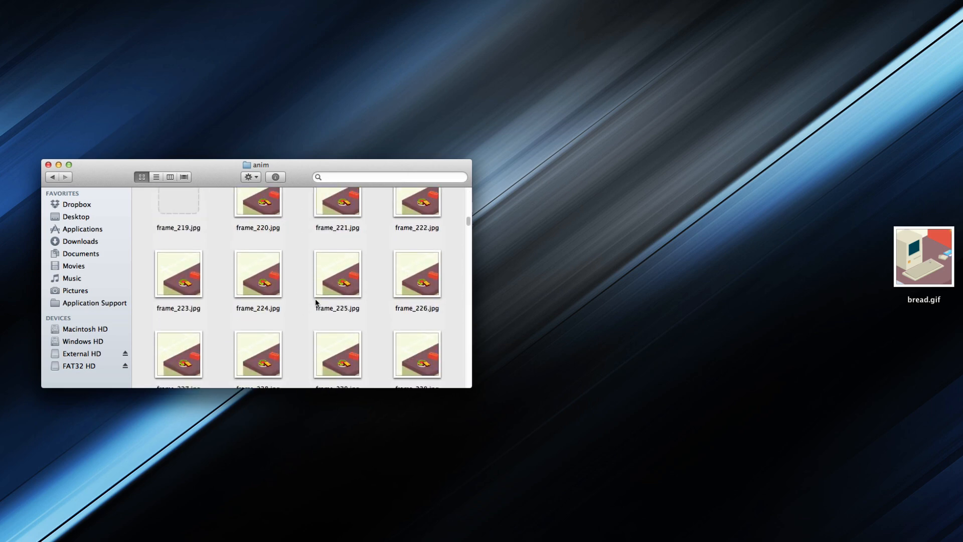
{"action": "scroll", "coordinate": [315, 299], "scroll_direction": "down", "scroll_amount": 20}
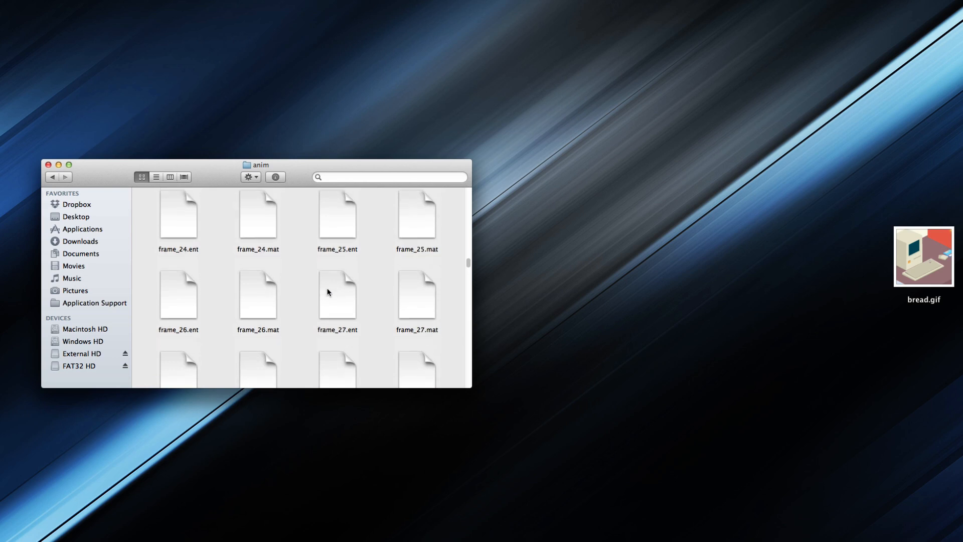
{"action": "scroll", "coordinate": [328, 291], "scroll_direction": "up", "scroll_amount": 10}
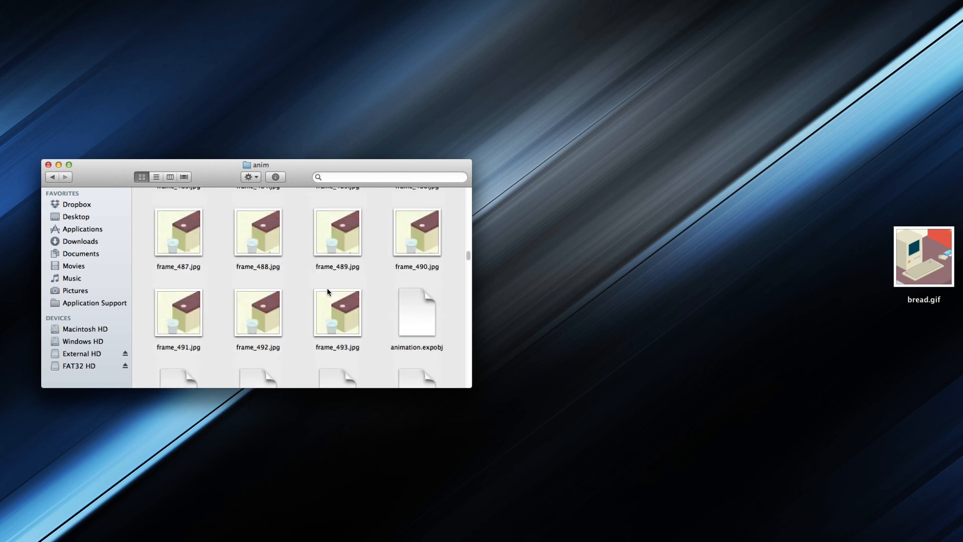
{"action": "scroll", "coordinate": [328, 292], "scroll_direction": "down", "scroll_amount": 2}
{"action": "left_click", "coordinate": [402, 277]}
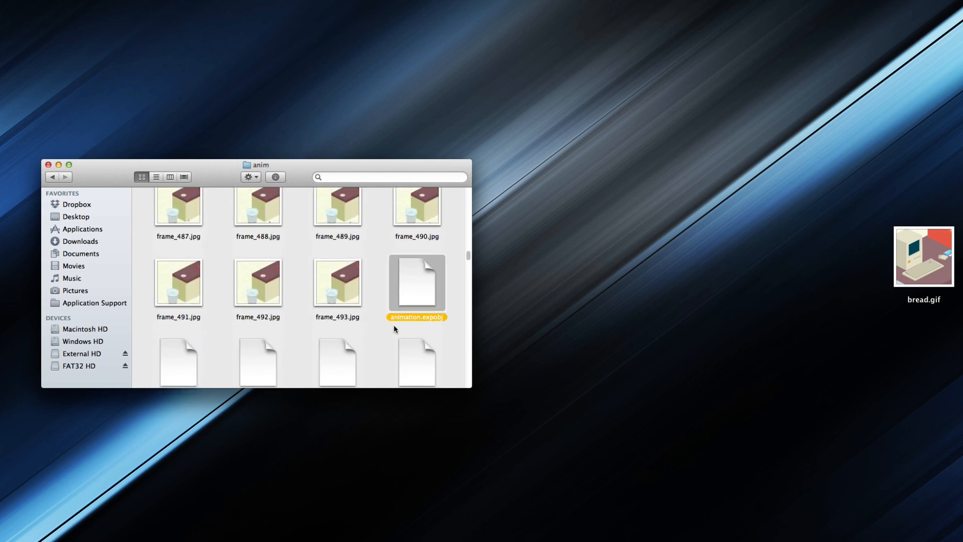
{"action": "left_click", "coordinate": [445, 321]}
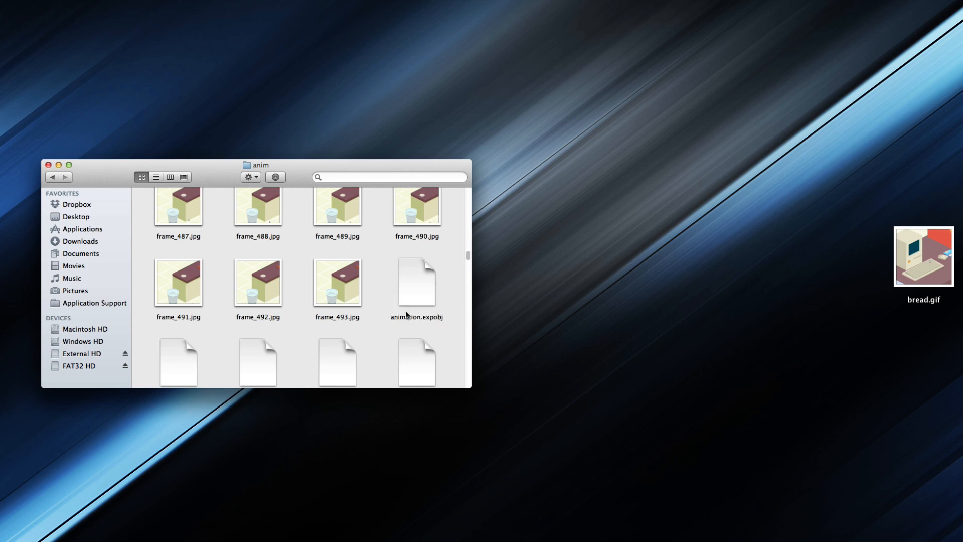
{"action": "left_click", "coordinate": [423, 297]}
{"action": "left_click", "coordinate": [366, 308]}
{"action": "left_click", "coordinate": [413, 298]}
{"action": "scroll", "coordinate": [380, 328], "scroll_direction": "down", "scroll_amount": 1}
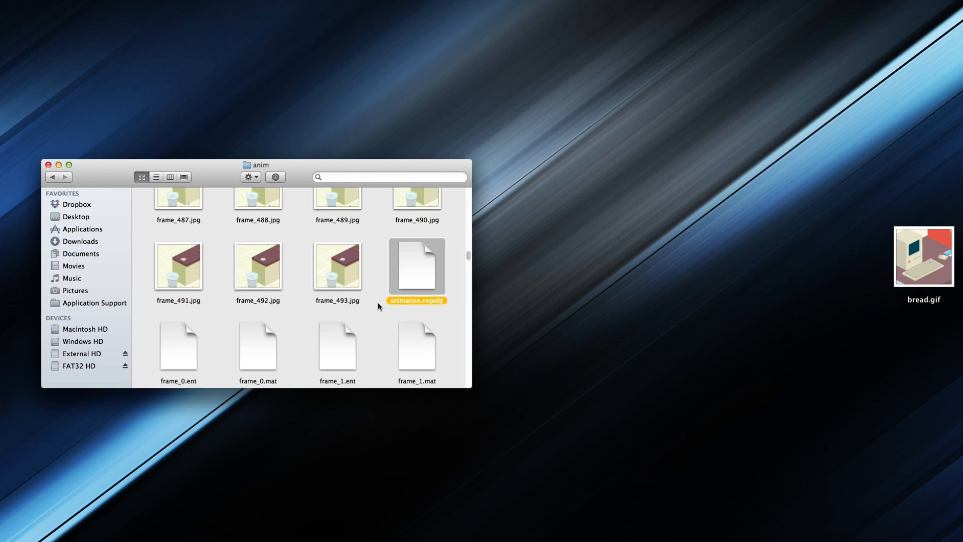
Step: Reselect animation.expobj, look through the .ent and .mat files down to the video_placeholder files, and return to the start of the folder
{"action": "left_click", "coordinate": [377, 303]}
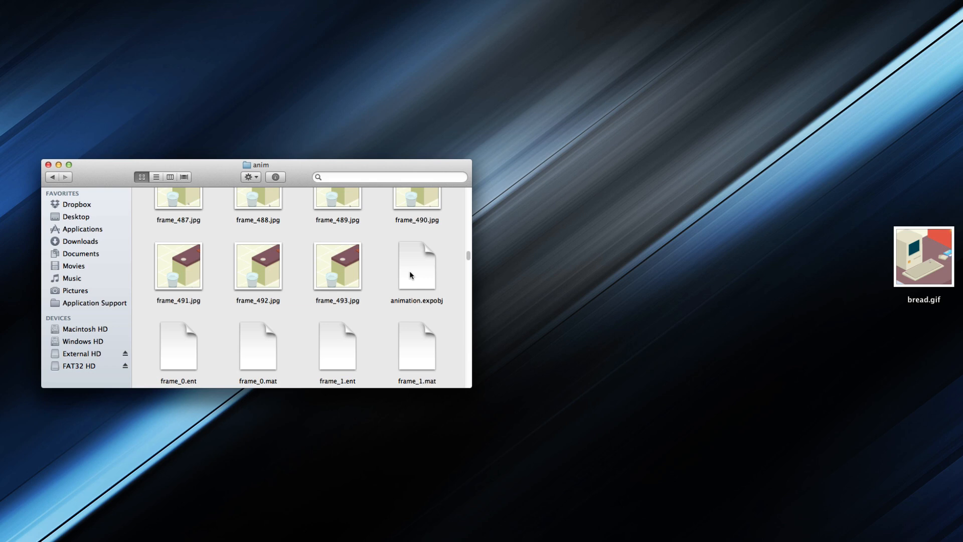
{"action": "left_click", "coordinate": [410, 272]}
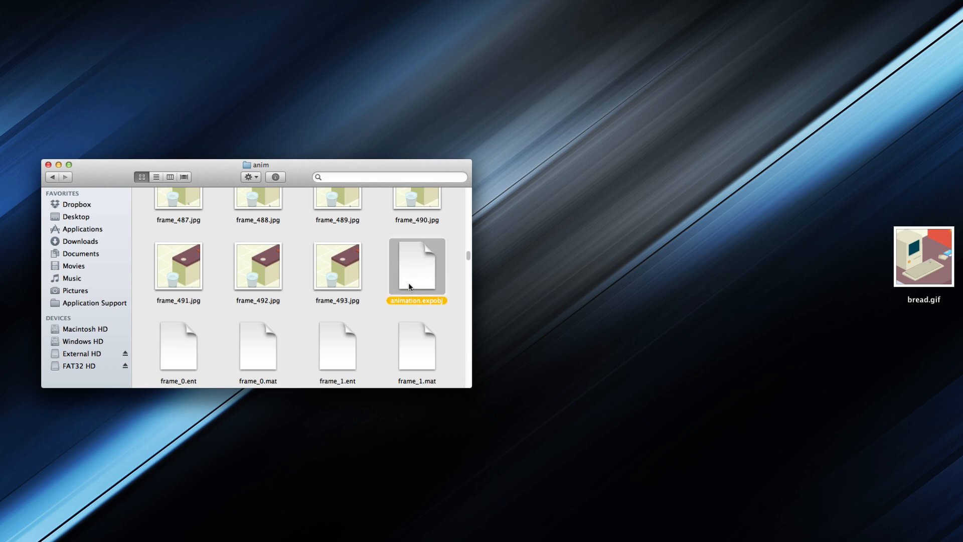
{"action": "scroll", "coordinate": [433, 301], "scroll_direction": "down", "scroll_amount": 20}
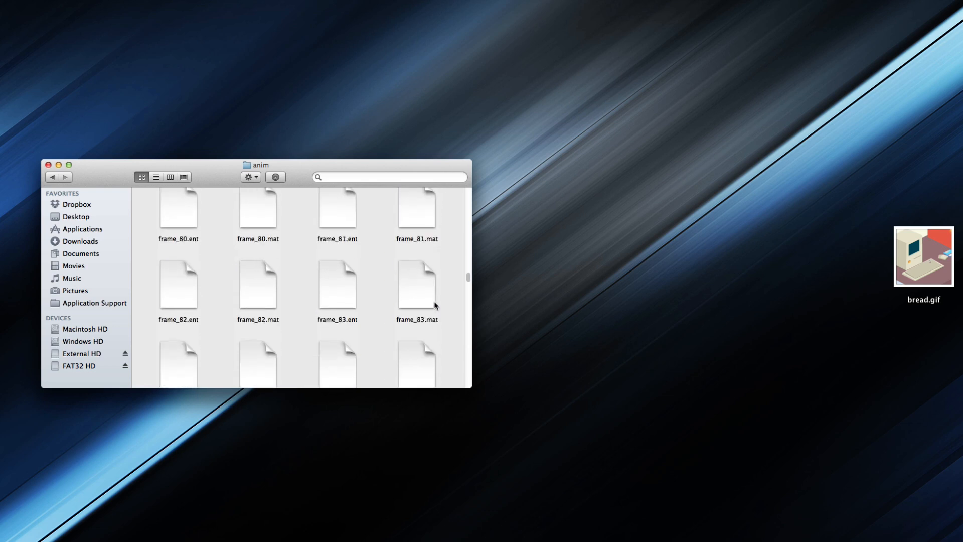
{"action": "scroll", "coordinate": [434, 304], "scroll_direction": "down", "scroll_amount": 20}
{"action": "scroll", "coordinate": [346, 329], "scroll_direction": "up", "scroll_amount": 4}
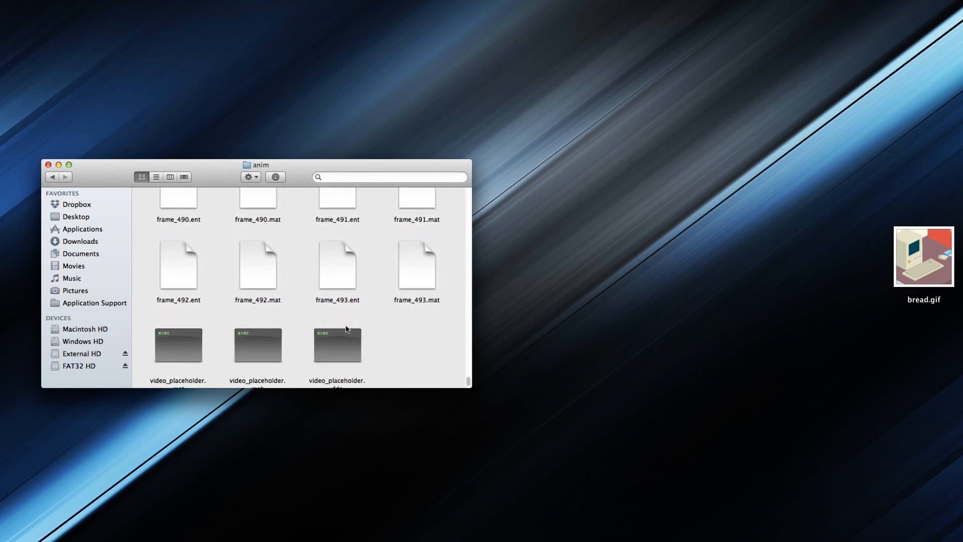
{"action": "scroll", "coordinate": [346, 329], "scroll_direction": "up", "scroll_amount": 10}
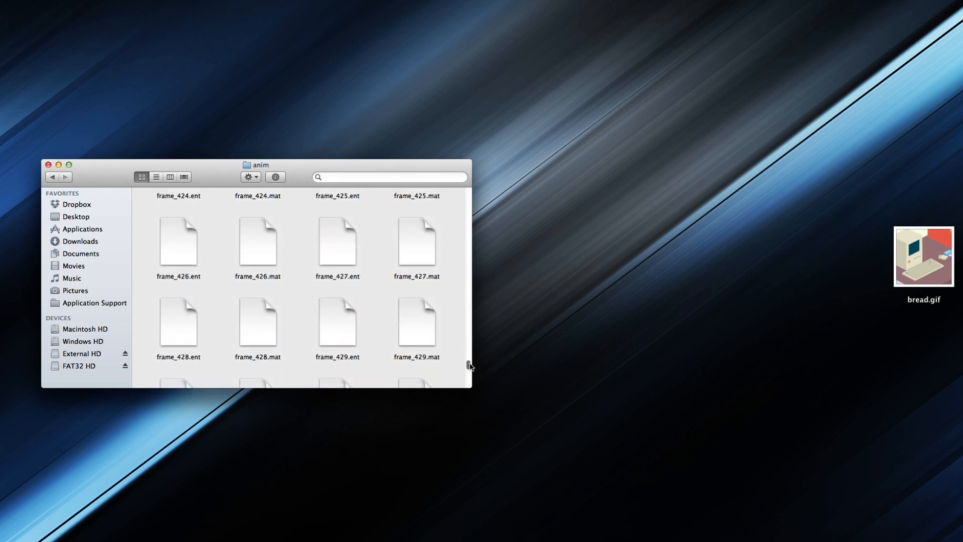
{"action": "left_click_drag", "start_coordinate": [470, 366], "coordinate": [442, 196]}
Step: Go back from the anim folder to the customstory folder and open its maps folder
{"action": "left_click", "coordinate": [56, 176]}
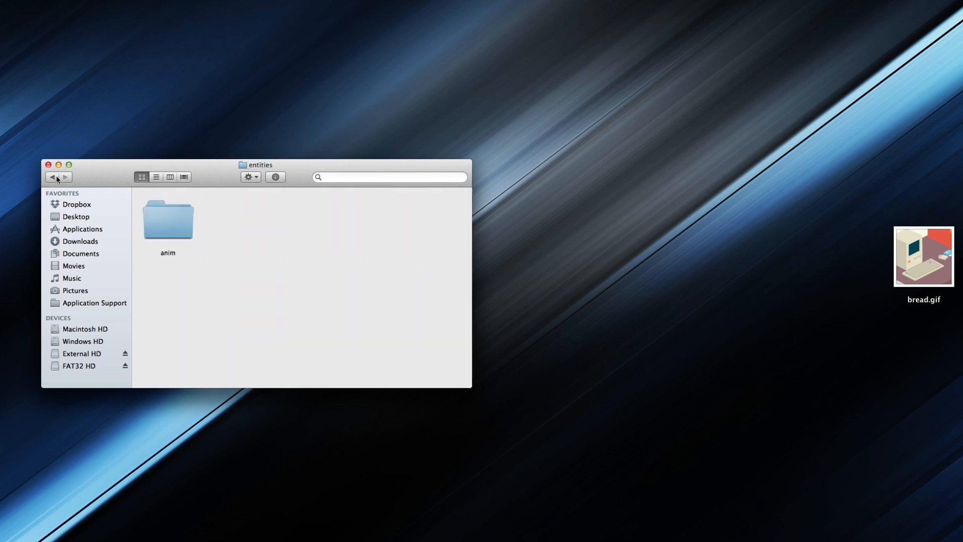
{"action": "left_click", "coordinate": [56, 177]}
{"action": "left_click", "coordinate": [254, 216]}
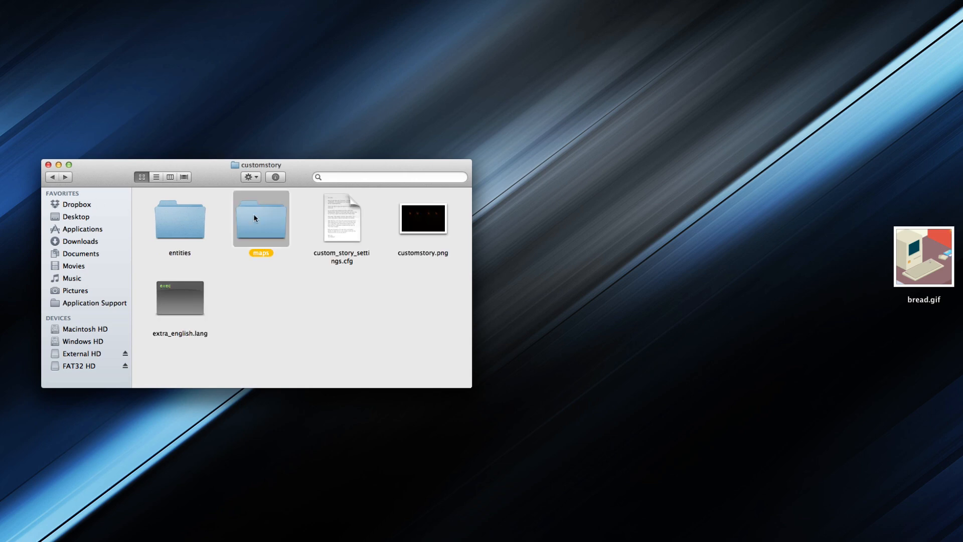
{"action": "double_click", "coordinate": [254, 218]}
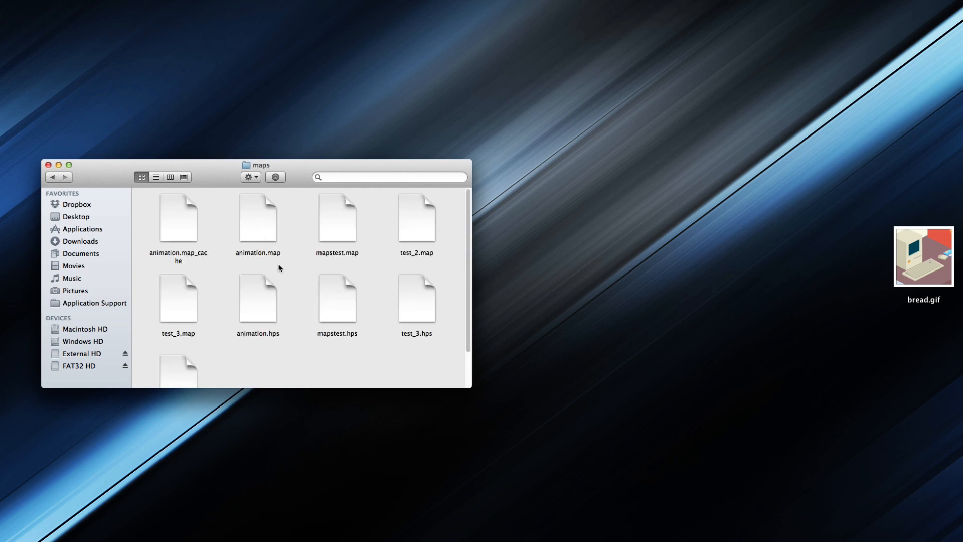
Step: Single out animation.map and its script file animation.hps in the maps folder, and clear the selection
{"action": "left_click", "coordinate": [261, 217]}
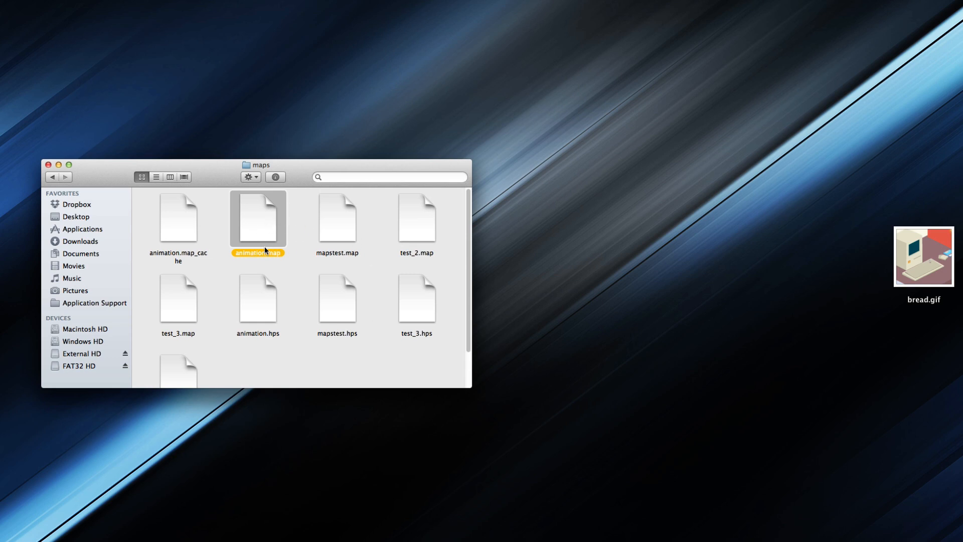
{"action": "left_click", "coordinate": [255, 309]}
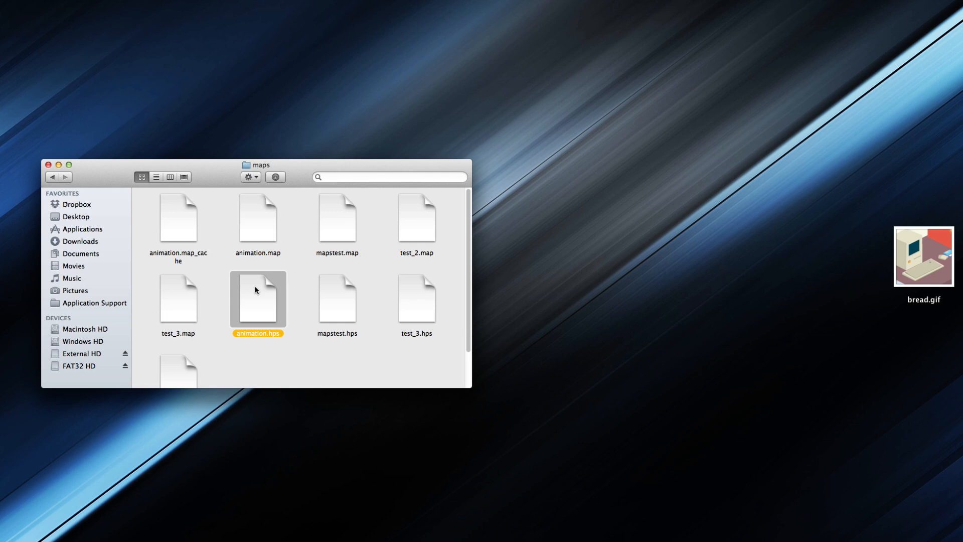
{"action": "left_click", "coordinate": [281, 360]}
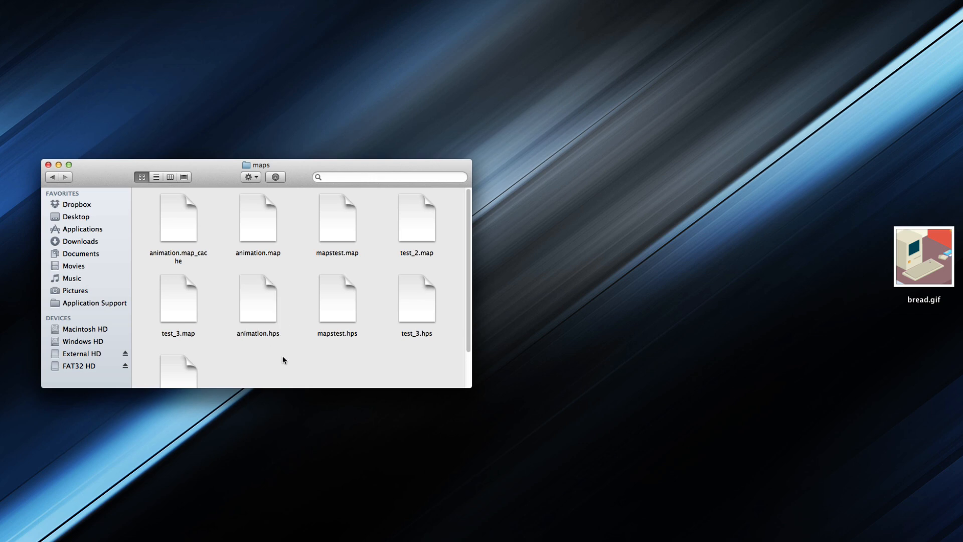
{"action": "left_click", "coordinate": [254, 292]}
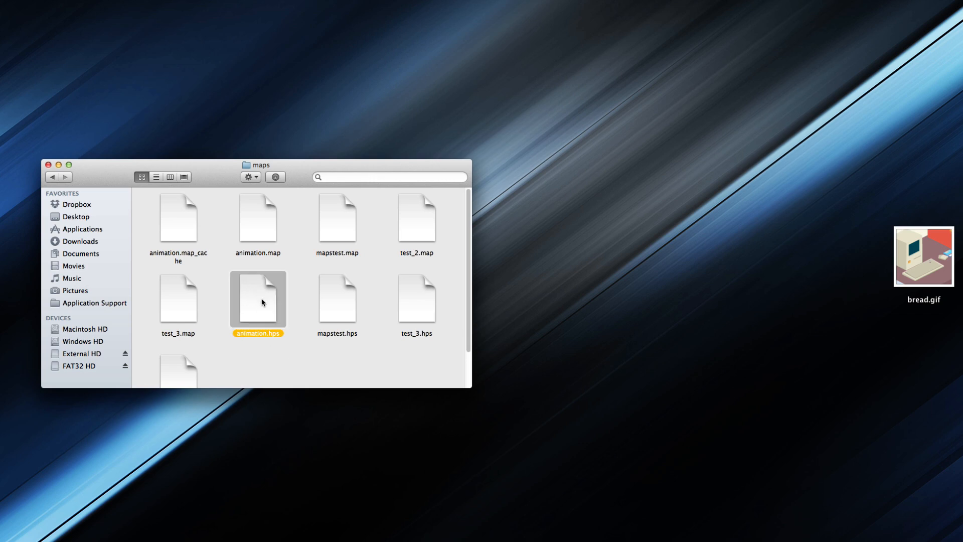
{"action": "left_click", "coordinate": [298, 339]}
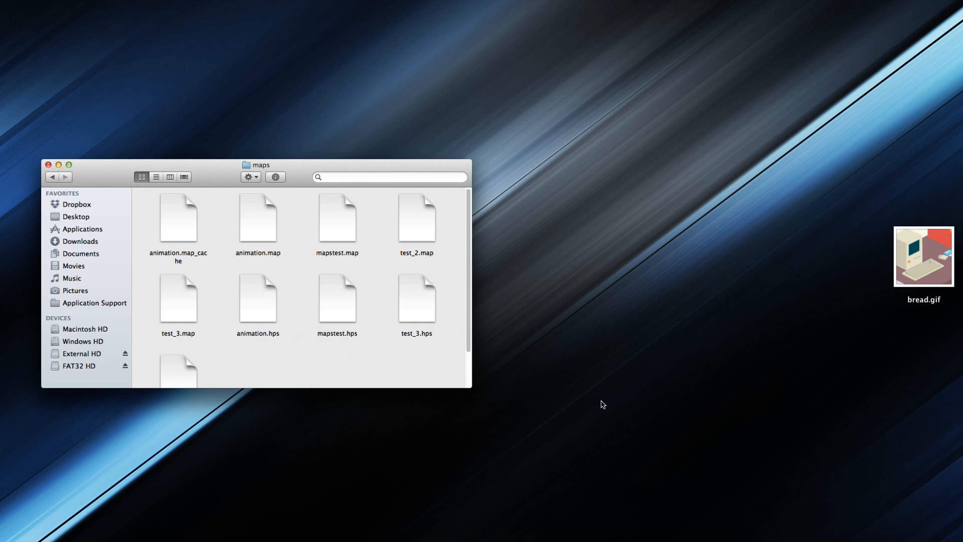
Step: Close the maps folder window and single out bread.gif on the desktop, leaving it deselected
{"action": "left_click", "coordinate": [48, 166]}
{"action": "left_click_drag", "start_coordinate": [165, 122], "coordinate": [247, 172]}
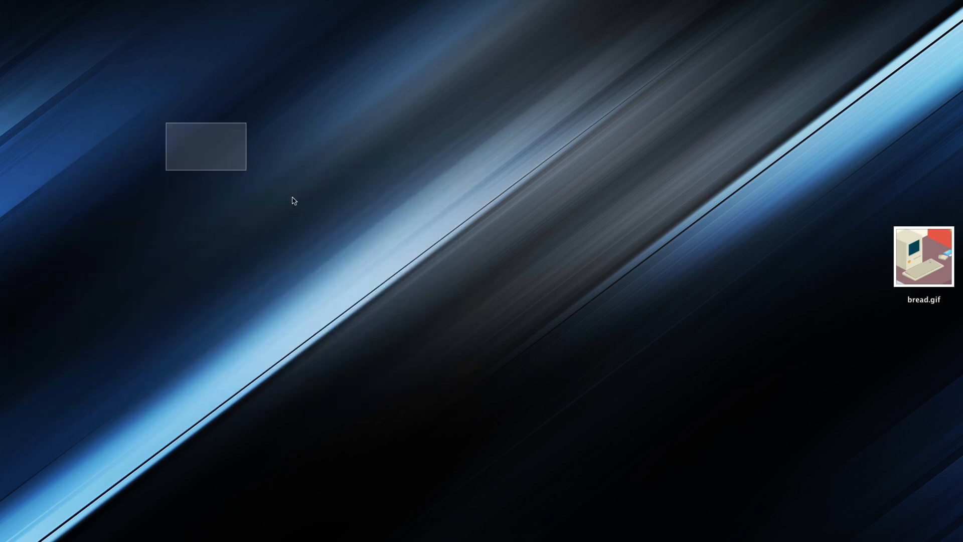
{"action": "left_click", "coordinate": [915, 263]}
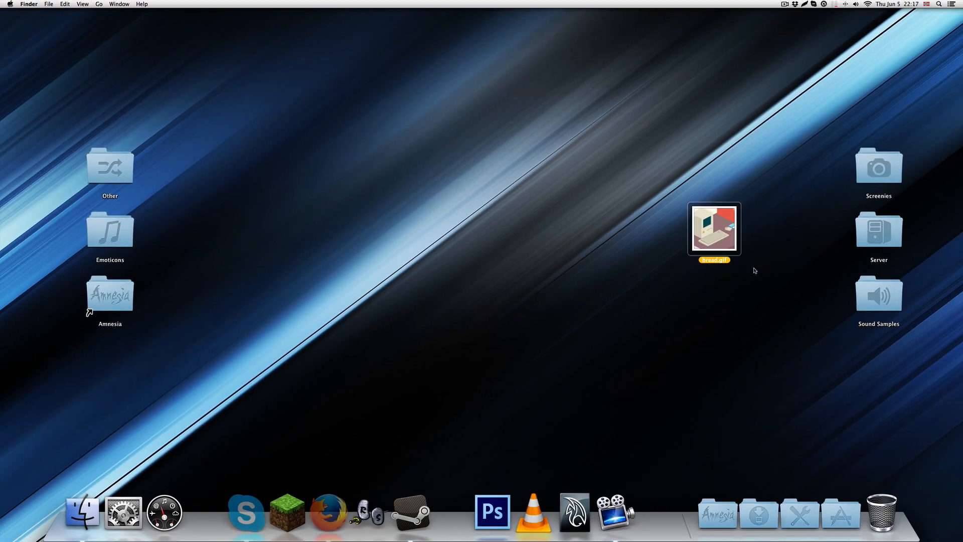
{"action": "mouse_move", "coordinate": [765, 265]}
{"action": "left_mouse_down"}
{"action": "mouse_move", "coordinate": [674, 203]}
{"action": "mouse_move", "coordinate": [755, 276]}
{"action": "left_mouse_up"}
{"action": "left_click", "coordinate": [755, 276]}
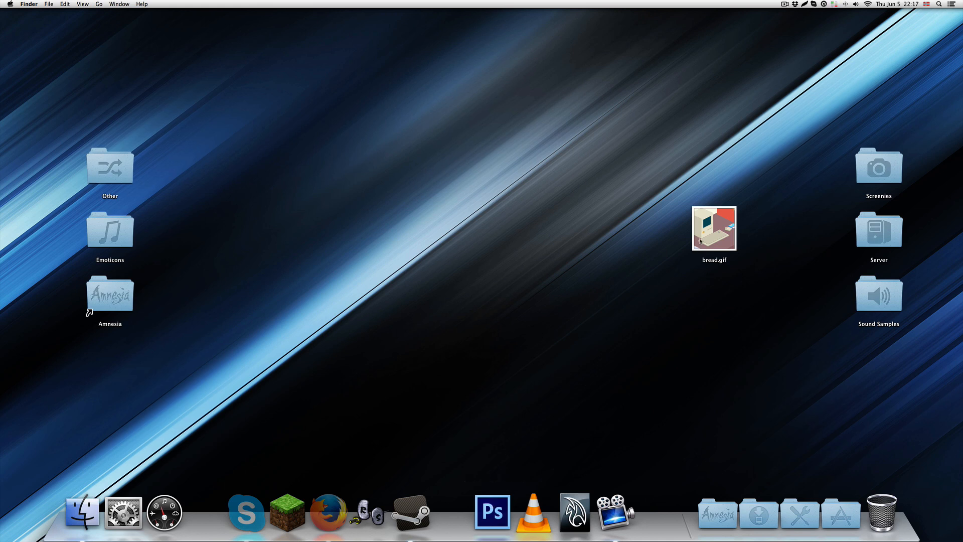
Step: Move bread.gif down the desktop next to the Dock, open it in Photoshop, and shift the Photoshop window clear of the free desktop space
{"action": "left_click_drag", "start_coordinate": [702, 241], "coordinate": [482, 434]}
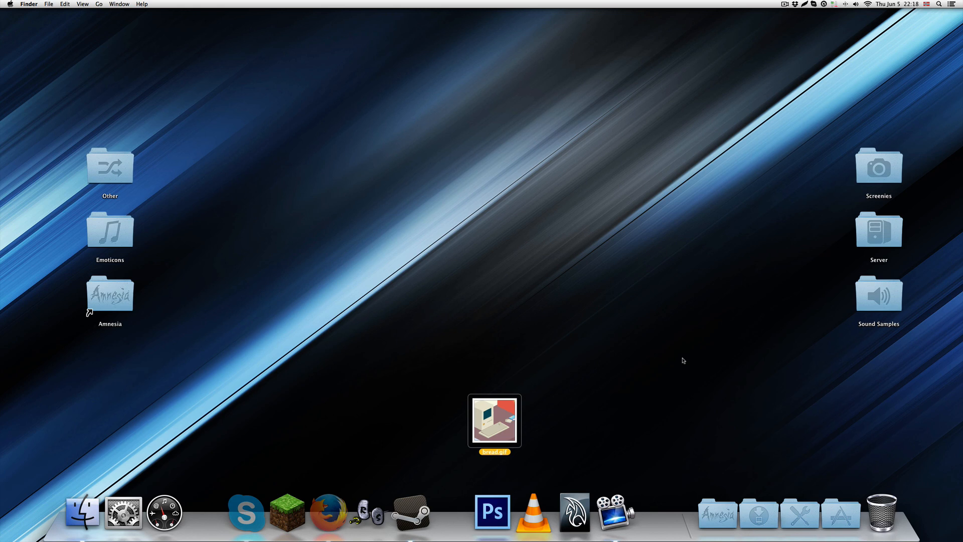
{"action": "double_click", "coordinate": [500, 419]}
{"action": "left_click", "coordinate": [524, 398]}
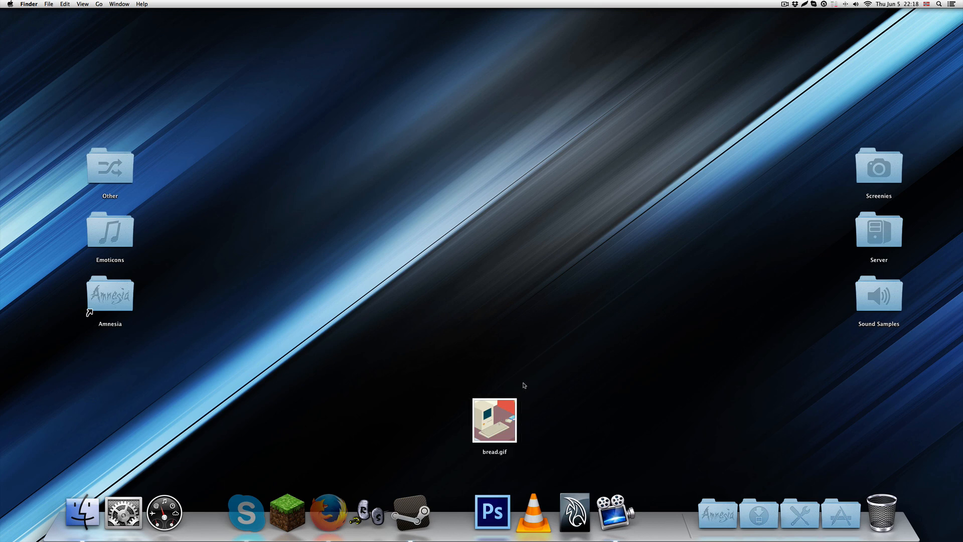
{"action": "left_click_drag", "start_coordinate": [501, 431], "coordinate": [496, 537]}
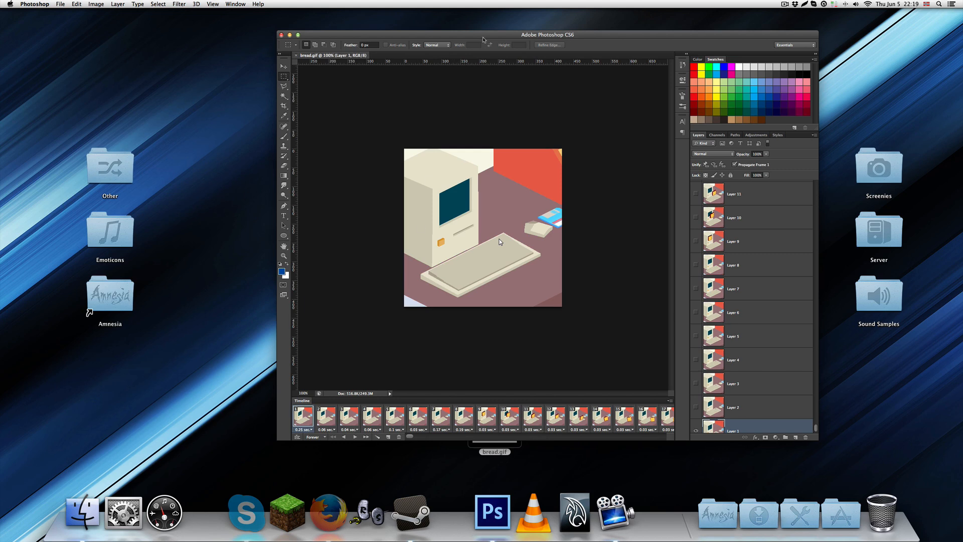
{"action": "left_click_drag", "start_coordinate": [487, 35], "coordinate": [389, 47]}
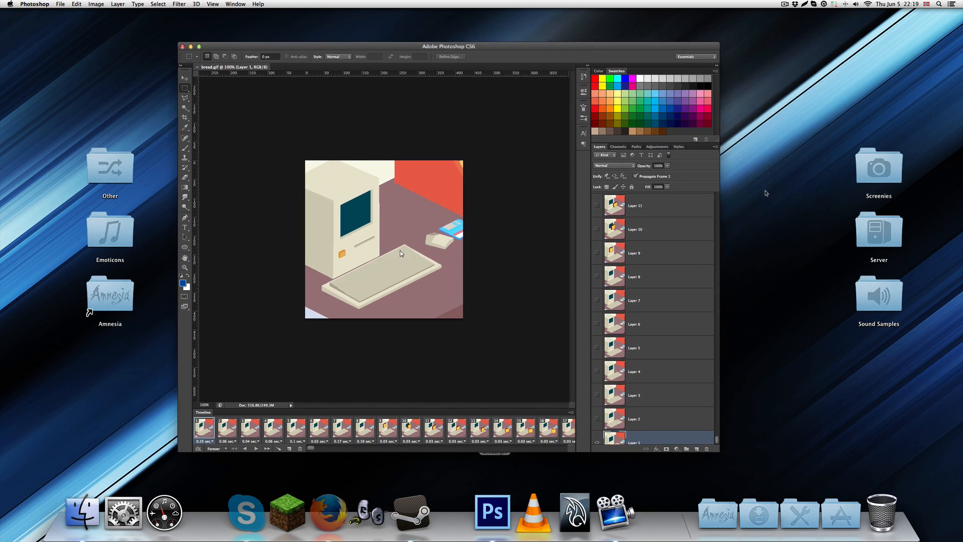
Step: Create a new folder on the desktop beside the Photoshop window and name it animation
{"action": "right_click", "coordinate": [767, 193]}
{"action": "left_click", "coordinate": [774, 194]}
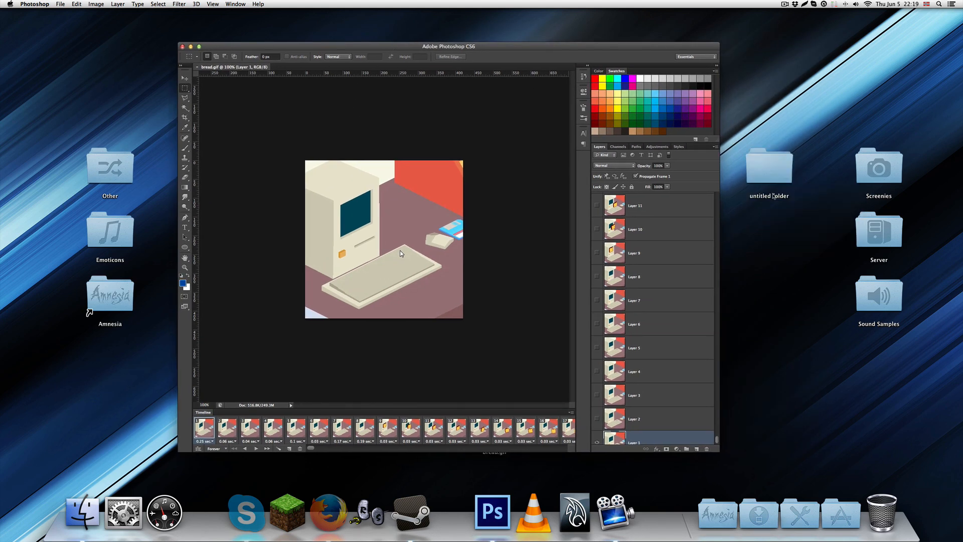
{"action": "left_click", "coordinate": [777, 174]}
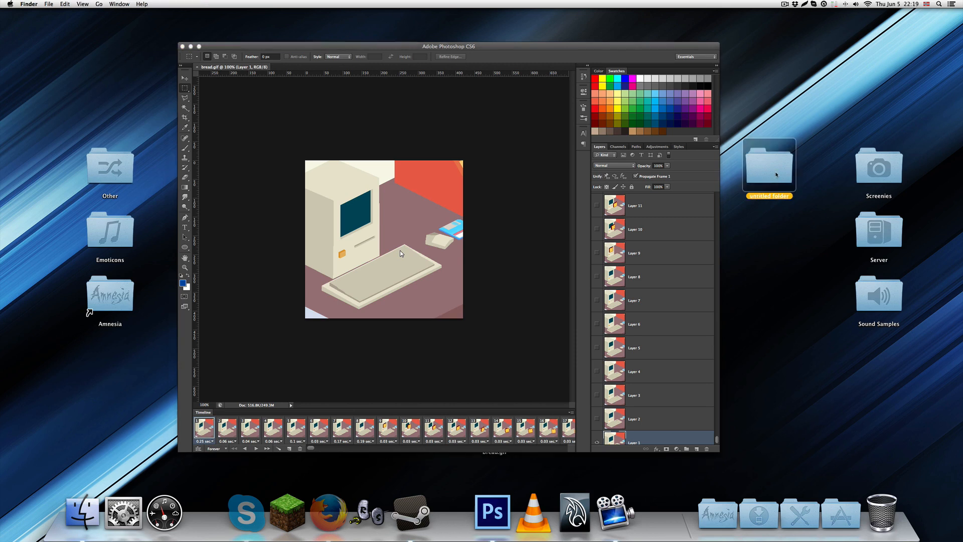
{"action": "key", "text": "Return"}
{"action": "type", "text": "animation"}
{"action": "key", "text": "Return"}
{"action": "left_click", "coordinate": [802, 245]}
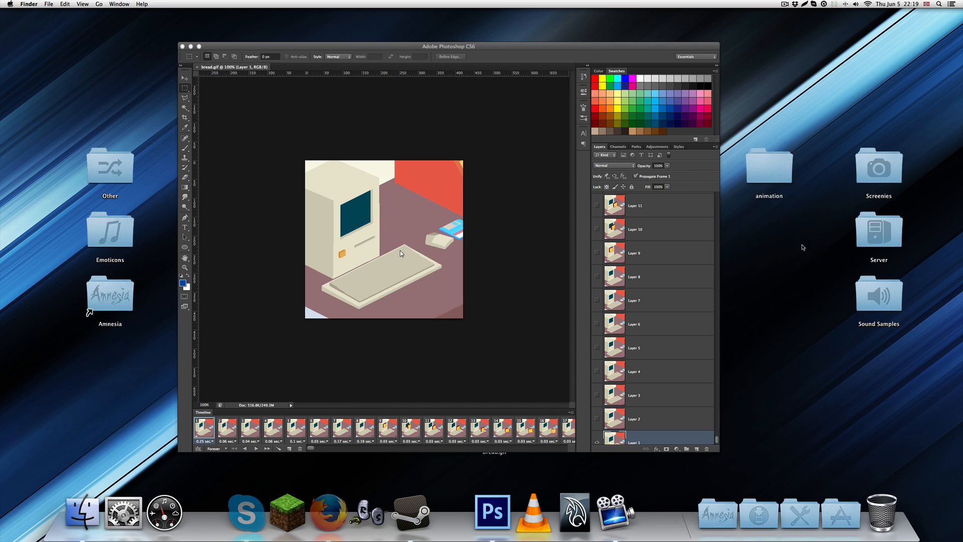
{"action": "left_click", "coordinate": [780, 176]}
{"action": "left_click", "coordinate": [789, 218]}
Step: Switch back to Photoshop, nudge its window slightly, and check that Timeline is enabled among the displayed panels
{"action": "left_click", "coordinate": [473, 59]}
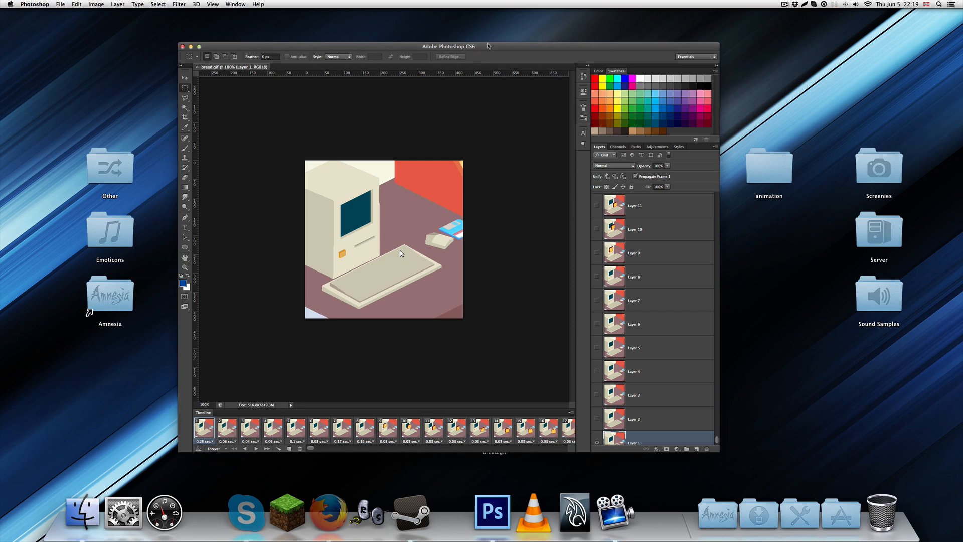
{"action": "left_click_drag", "start_coordinate": [493, 46], "coordinate": [504, 41]}
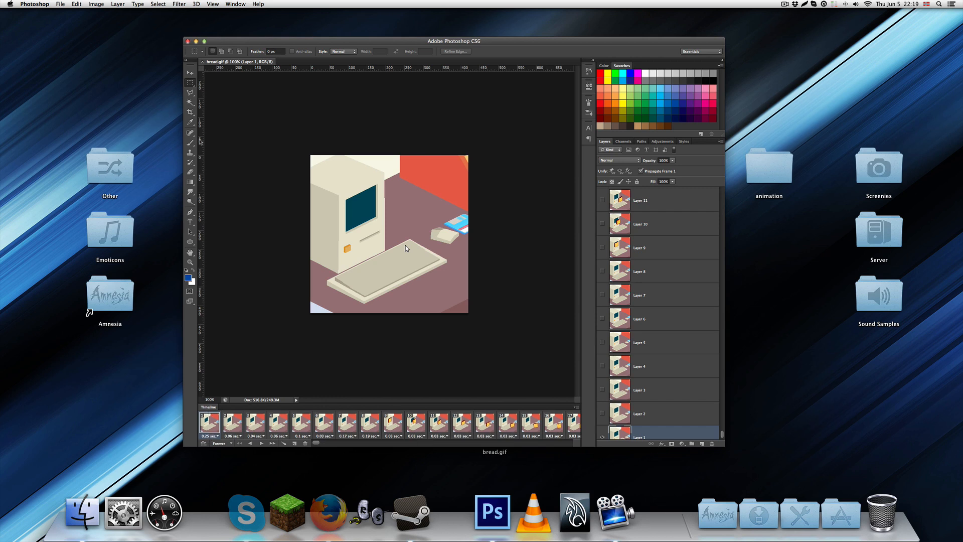
{"action": "left_click", "coordinate": [213, 3]}
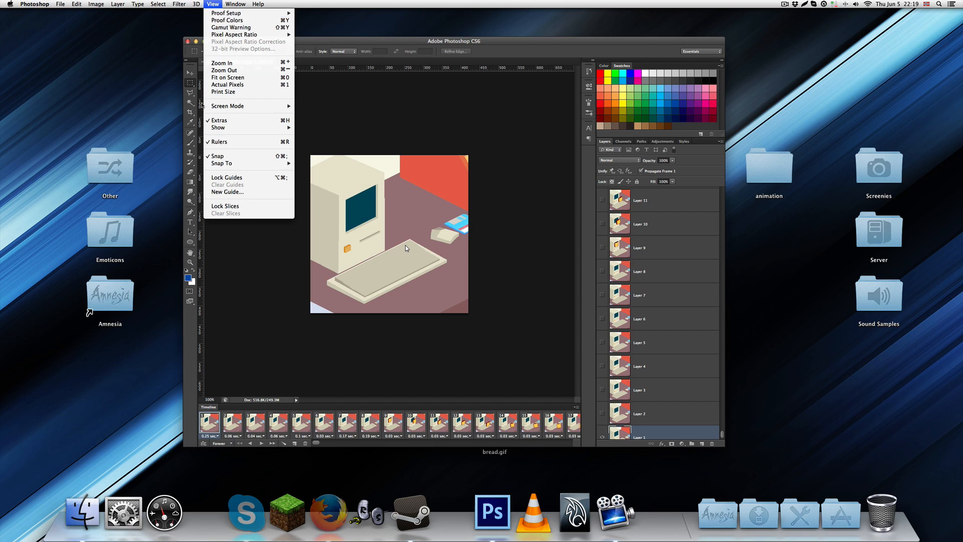
{"action": "mouse_move", "coordinate": [235, 3]}
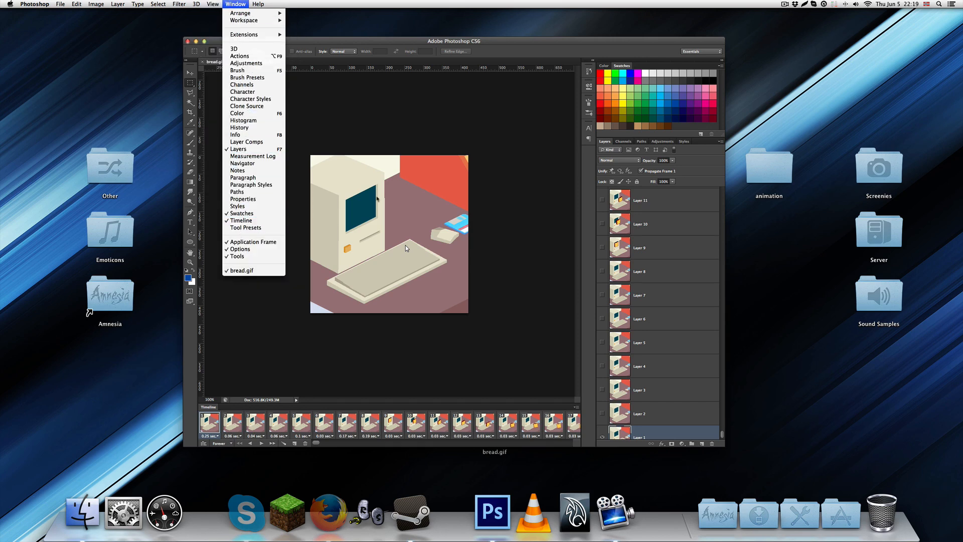
{"action": "left_click", "coordinate": [251, 384]}
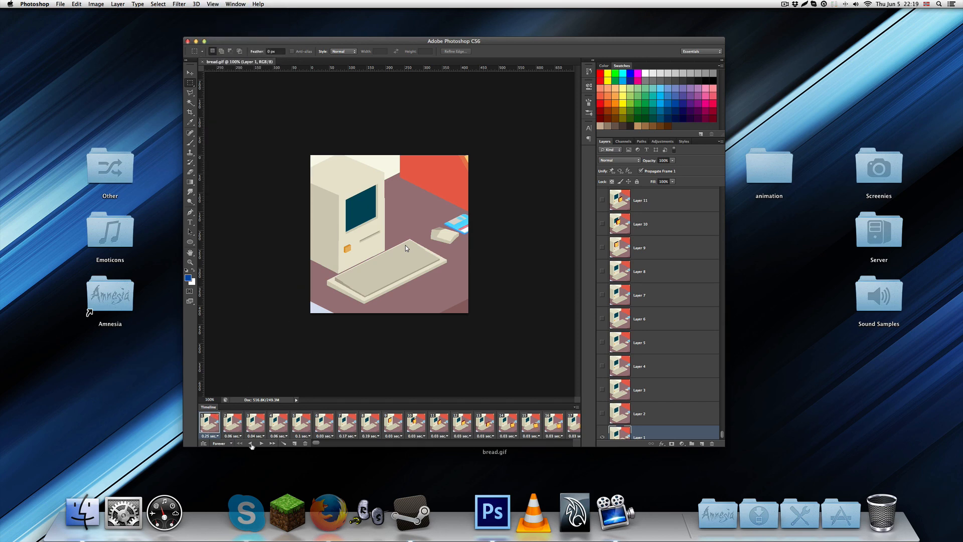
Step: Select all timeline frames from 1 to 494 and set their frame delay to 1.0 second
{"action": "left_click_drag", "start_coordinate": [316, 444], "coordinate": [497, 444]}
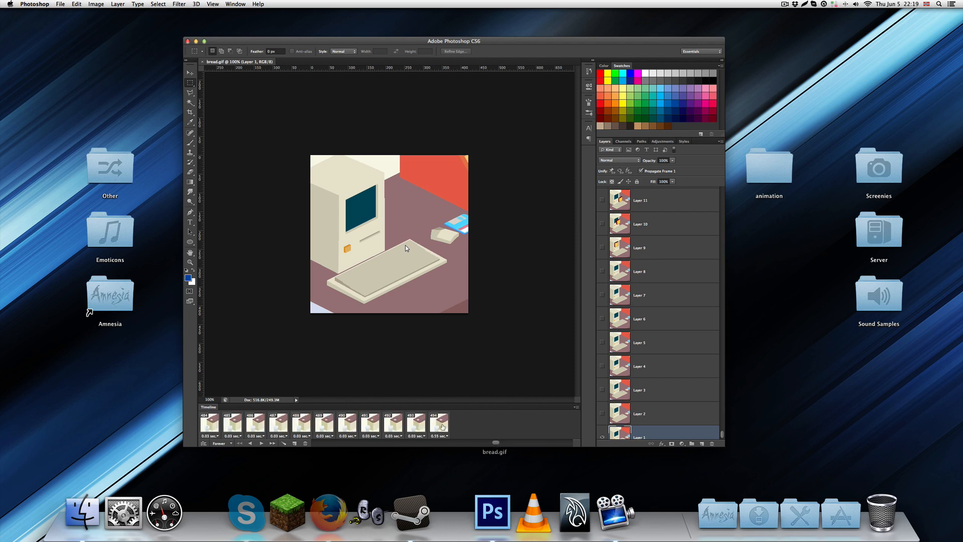
{"action": "left_click", "coordinate": [442, 426], "text": "shift"}
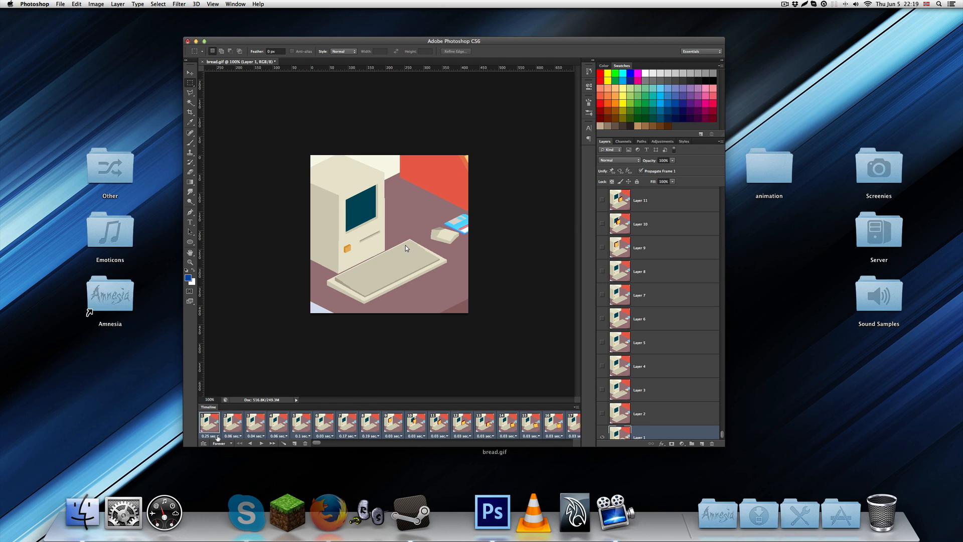
{"action": "left_click", "coordinate": [218, 436]}
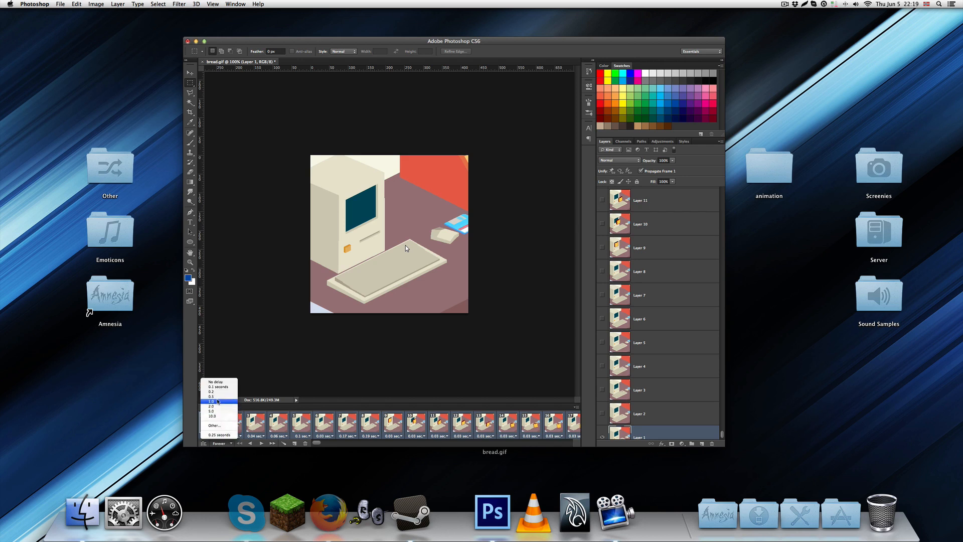
{"action": "left_click", "coordinate": [213, 402]}
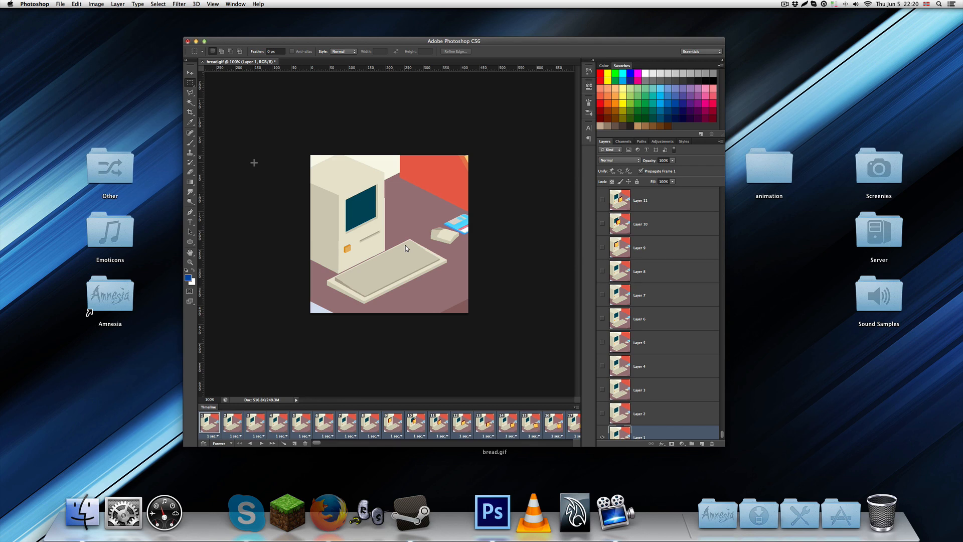
Step: Open the Render Video export settings for bread.gif and move the dialog aside to keep its options in view
{"action": "left_click", "coordinate": [61, 4]}
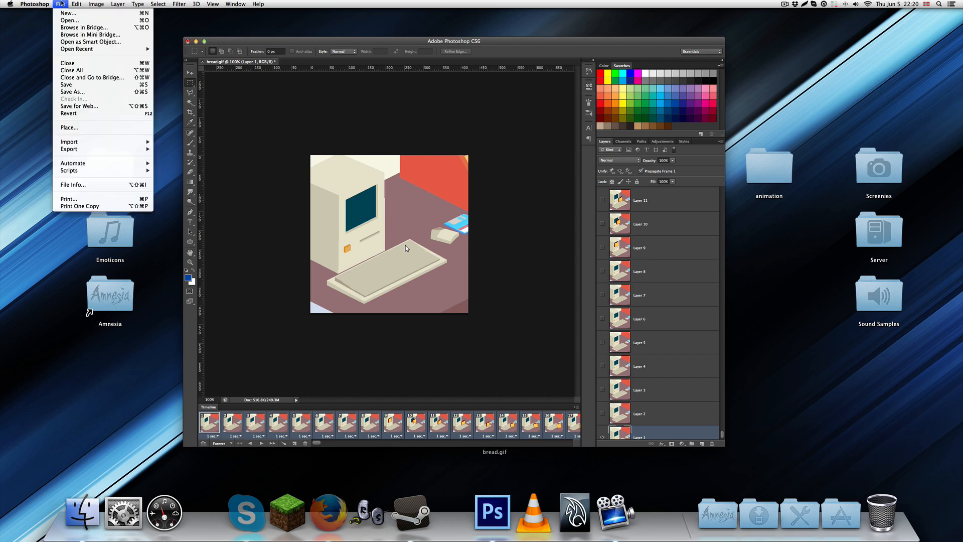
{"action": "mouse_move", "coordinate": [101, 149]}
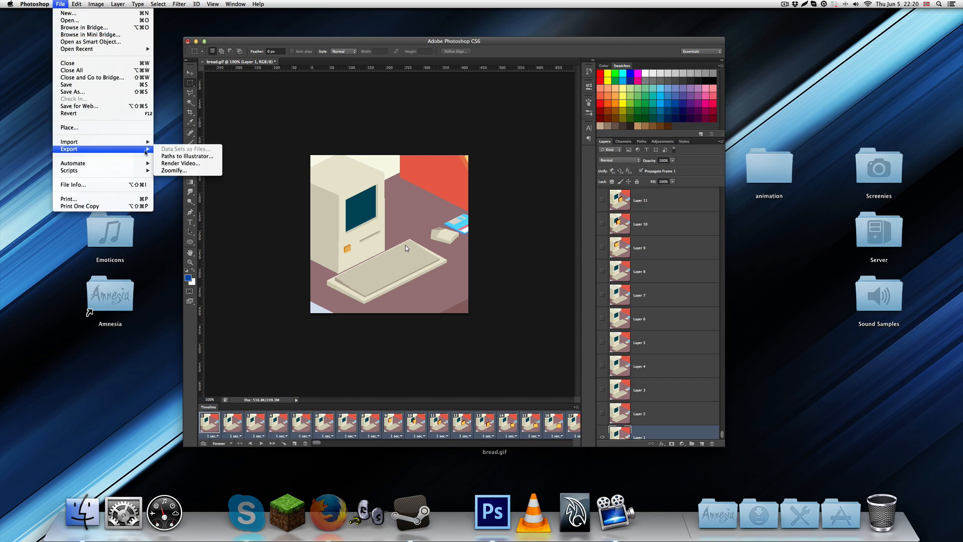
{"action": "left_click", "coordinate": [174, 164]}
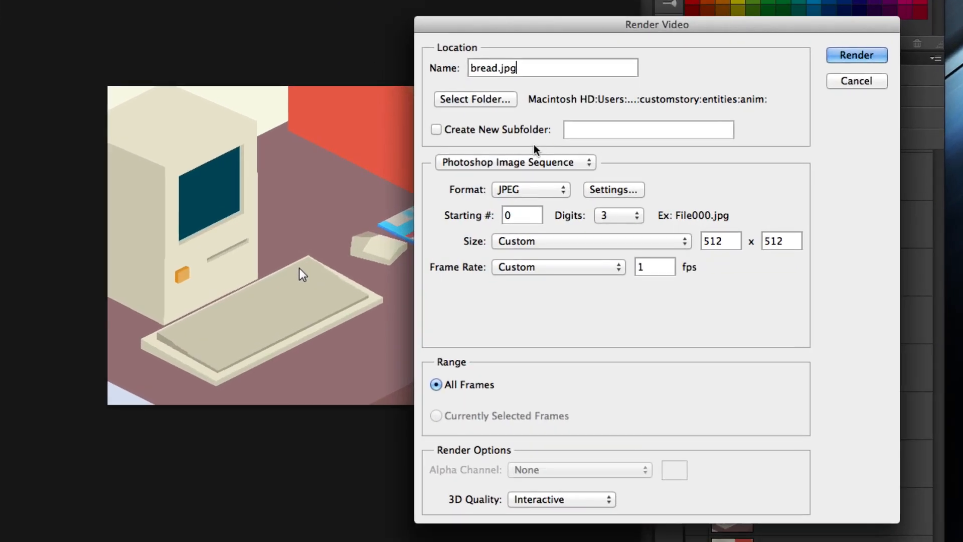
{"action": "left_click_drag", "start_coordinate": [521, 146], "coordinate": [504, 146]}
{"action": "left_click_drag", "start_coordinate": [476, 59], "coordinate": [464, 60]}
{"action": "left_click", "coordinate": [554, 67]}
{"action": "left_click_drag", "start_coordinate": [597, 25], "coordinate": [390, 15]}
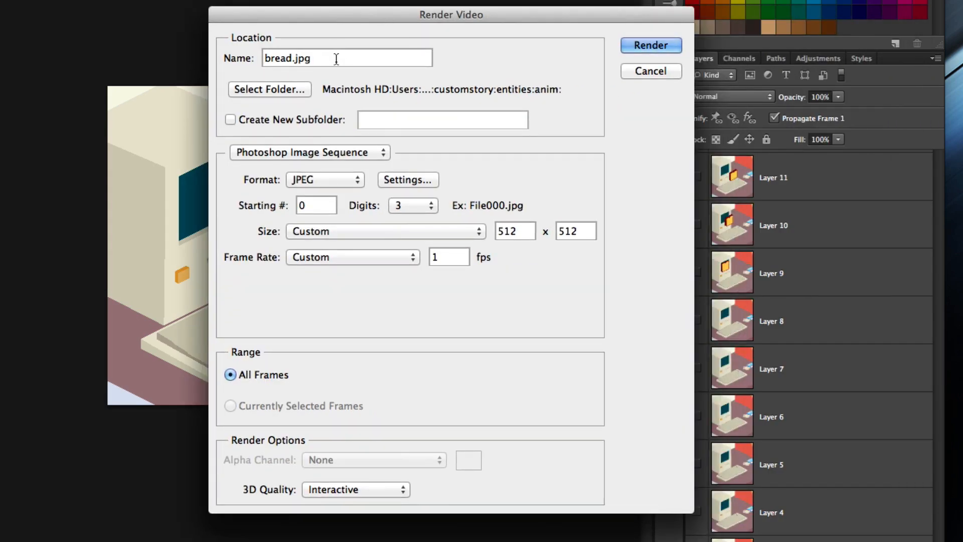
Step: Keep JPEG as the image sequence format and name the output frame_
{"action": "left_click_drag", "start_coordinate": [326, 58], "coordinate": [262, 51]}
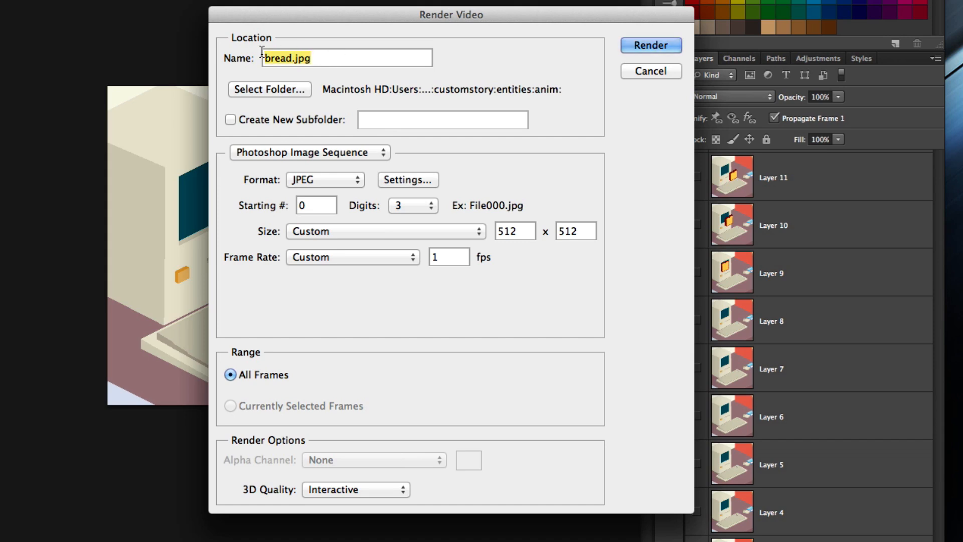
{"action": "left_click", "coordinate": [324, 181]}
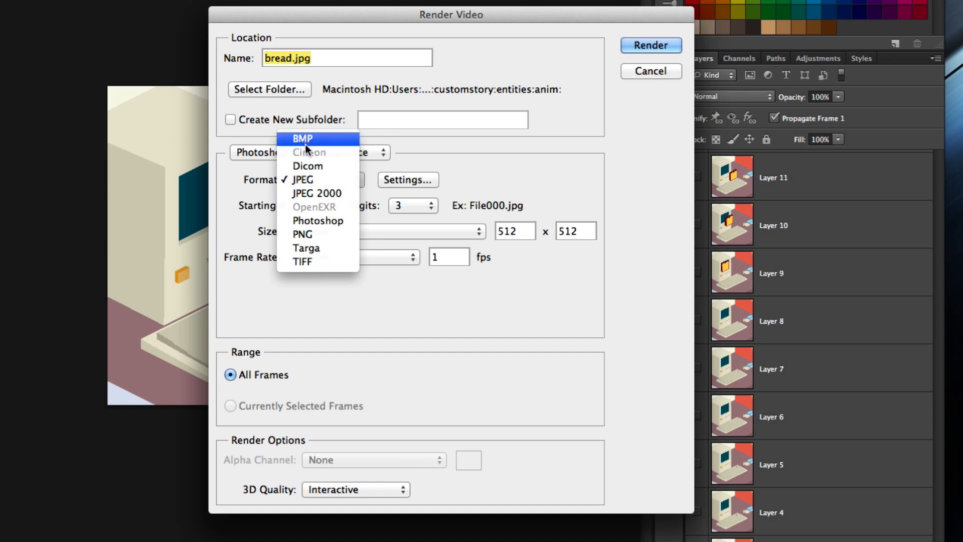
{"action": "left_click", "coordinate": [308, 178]}
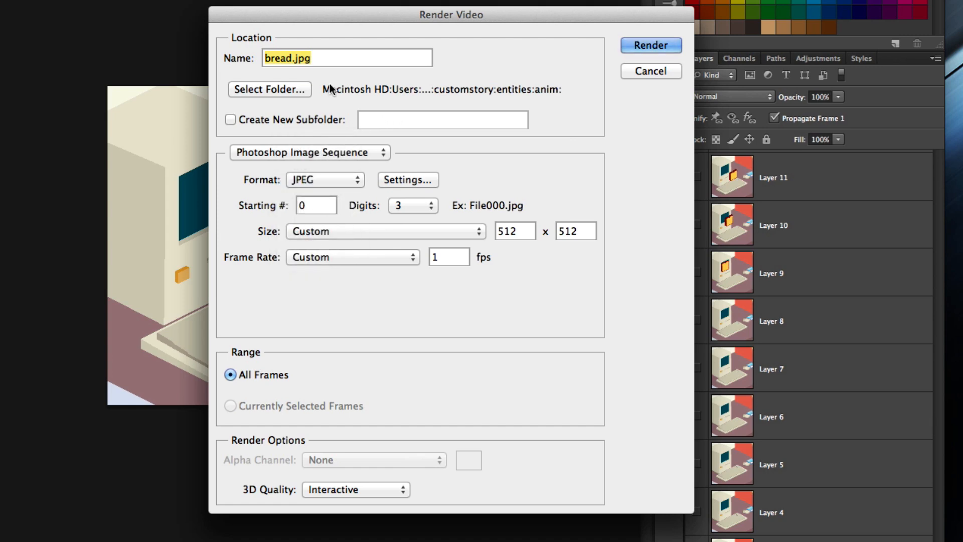
{"action": "left_click", "coordinate": [349, 59]}
{"action": "left_click_drag", "start_coordinate": [349, 59], "coordinate": [261, 61]}
{"action": "type", "text": "frame_"}
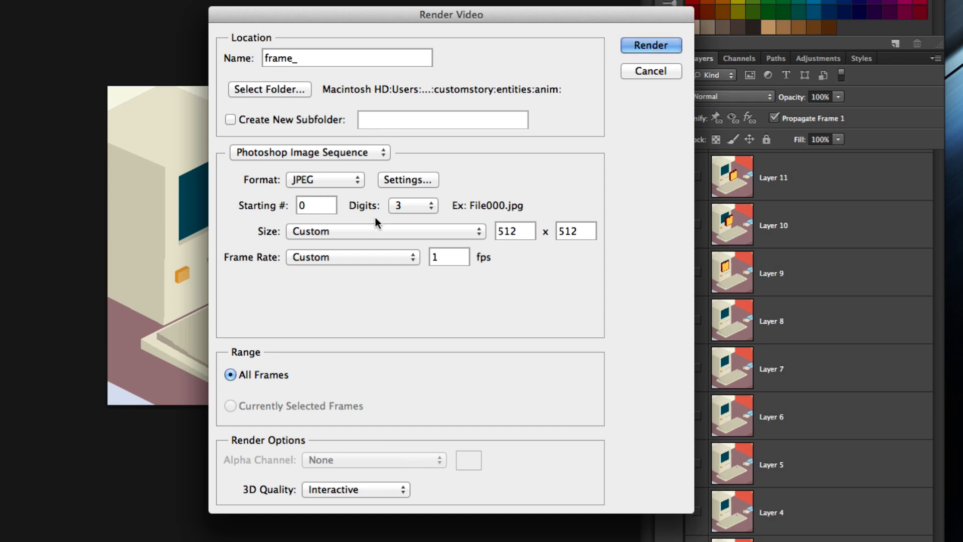
Step: Check the available digit counts for the frame numbering, keep 3 digits, and review the frame_ name prefix
{"action": "left_click", "coordinate": [404, 206]}
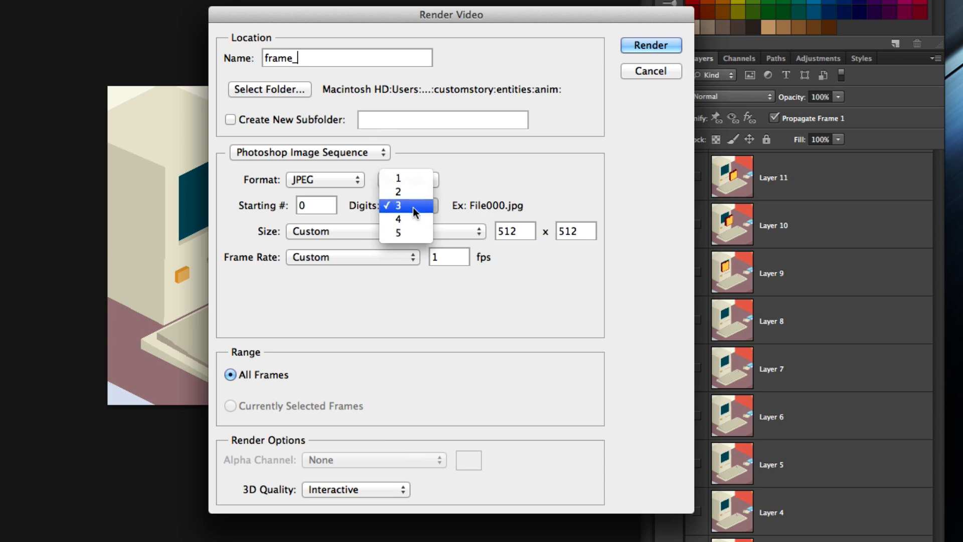
{"action": "left_click", "coordinate": [426, 210]}
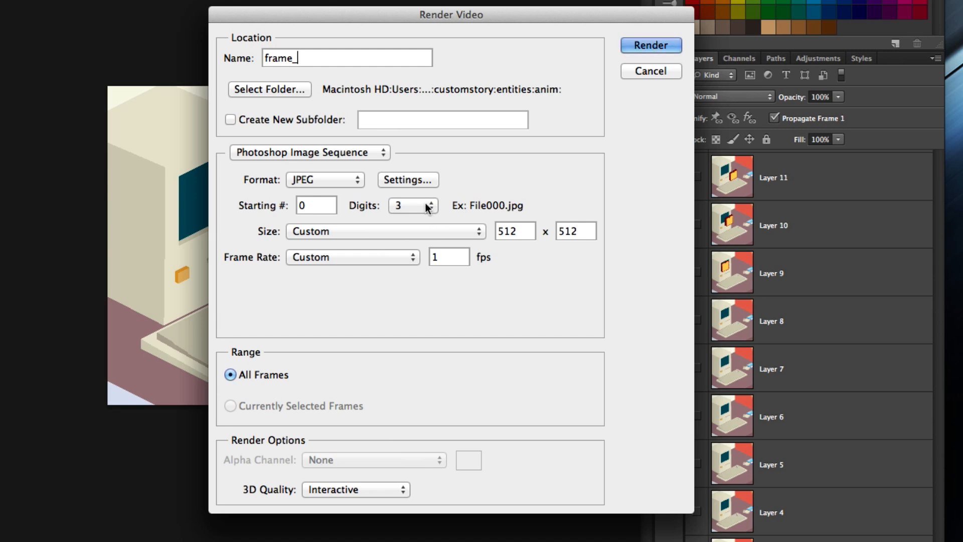
{"action": "left_click", "coordinate": [426, 207]}
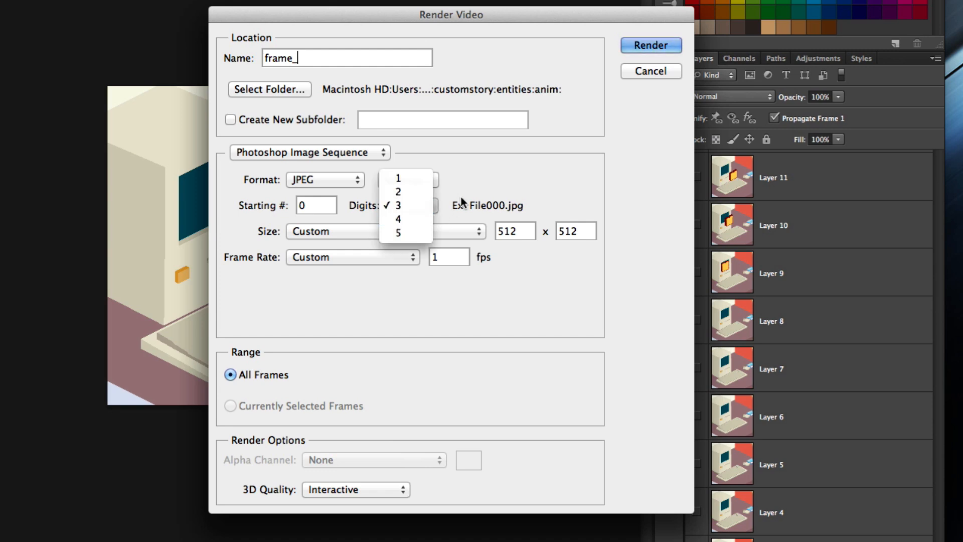
{"action": "left_click", "coordinate": [449, 209]}
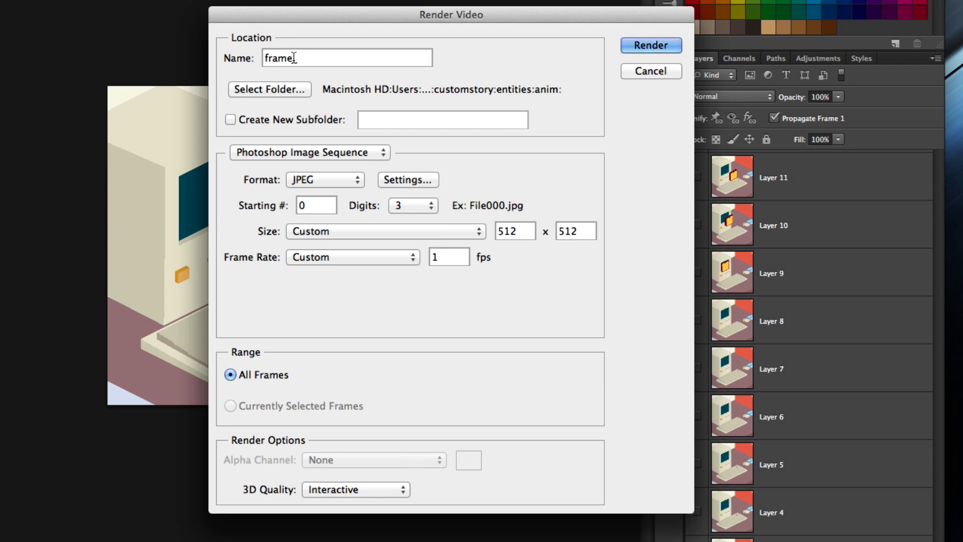
{"action": "left_click_drag", "start_coordinate": [296, 58], "coordinate": [255, 61]}
{"action": "left_click", "coordinate": [320, 56]}
{"action": "left_click", "coordinate": [409, 210]}
{"action": "left_click", "coordinate": [485, 190]}
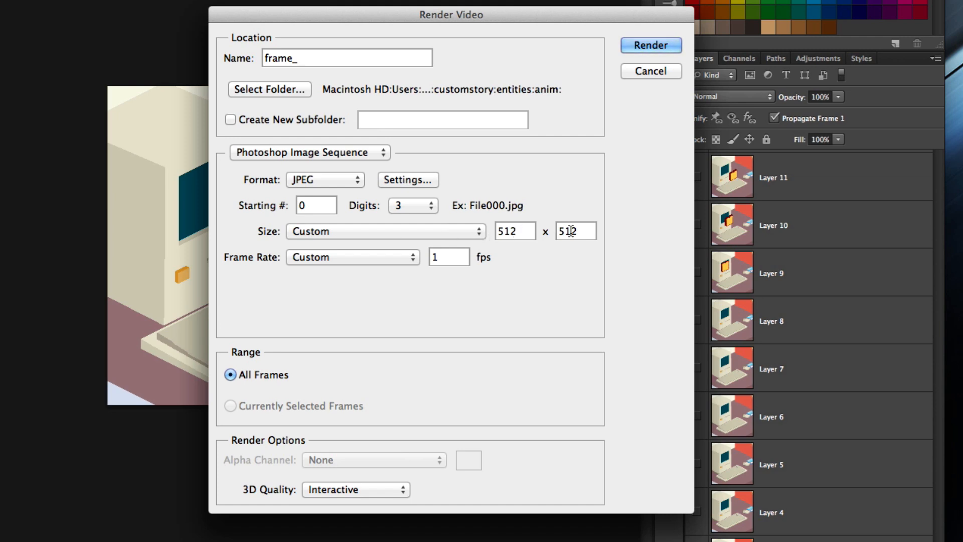
Step: Review the custom output size of 512 x 512 and the custom frame rate of 1 fps
{"action": "left_click_drag", "start_coordinate": [520, 231], "coordinate": [493, 230]}
{"action": "left_click", "coordinate": [525, 233]}
{"action": "mouse_move", "coordinate": [502, 230]}
{"action": "left_mouse_down"}
{"action": "mouse_move", "coordinate": [490, 229]}
{"action": "mouse_move", "coordinate": [522, 232]}
{"action": "mouse_move", "coordinate": [498, 232]}
{"action": "left_mouse_up"}
{"action": "left_click", "coordinate": [517, 231]}
{"action": "left_click_drag", "start_coordinate": [516, 231], "coordinate": [497, 230]}
{"action": "left_click", "coordinate": [511, 229]}
{"action": "left_click", "coordinate": [517, 229]}
{"action": "left_click", "coordinate": [452, 256]}
{"action": "left_click_drag", "start_coordinate": [438, 257], "coordinate": [432, 259]}
{"action": "left_click", "coordinate": [453, 254]}
{"action": "left_click_drag", "start_coordinate": [445, 255], "coordinate": [419, 261]}
{"action": "left_click", "coordinate": [646, 49]}
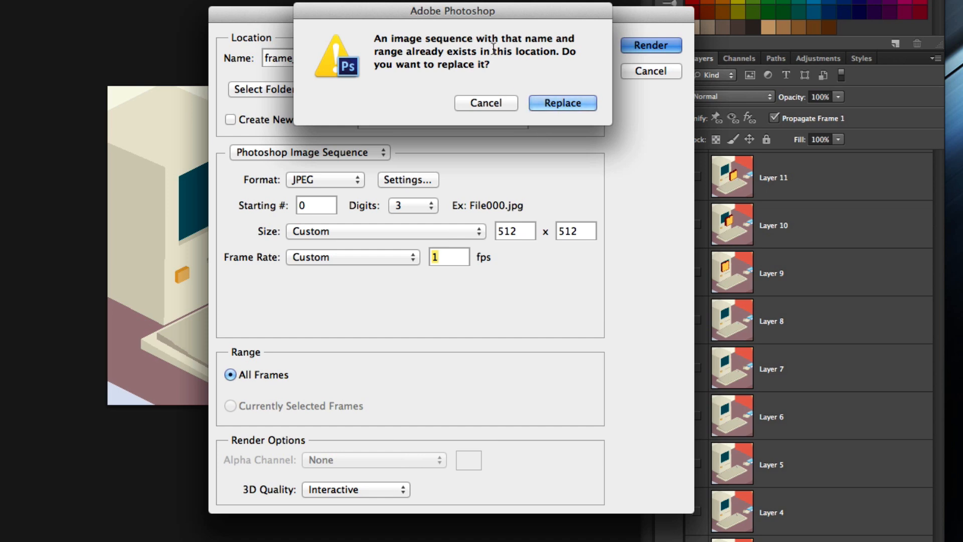
{"action": "left_click_drag", "start_coordinate": [478, 13], "coordinate": [461, 293]}
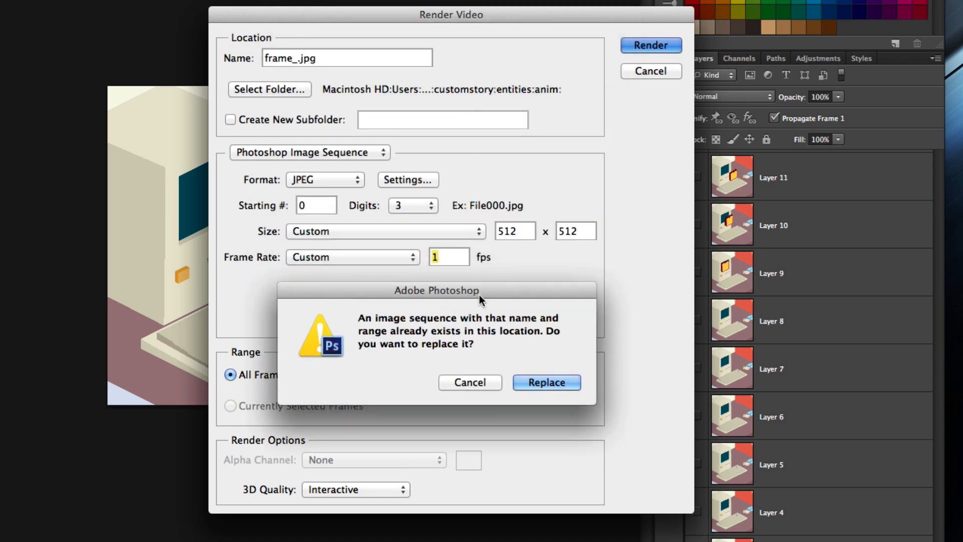
{"action": "left_click", "coordinate": [470, 381]}
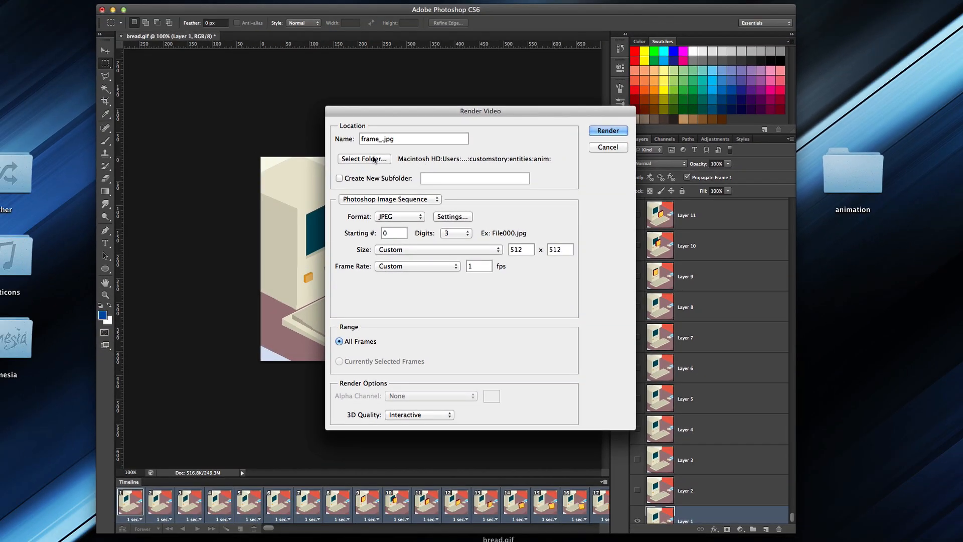
Step: Choose the animation folder on the Desktop as the output location and render the JPEG image sequence
{"action": "left_click", "coordinate": [337, 138]}
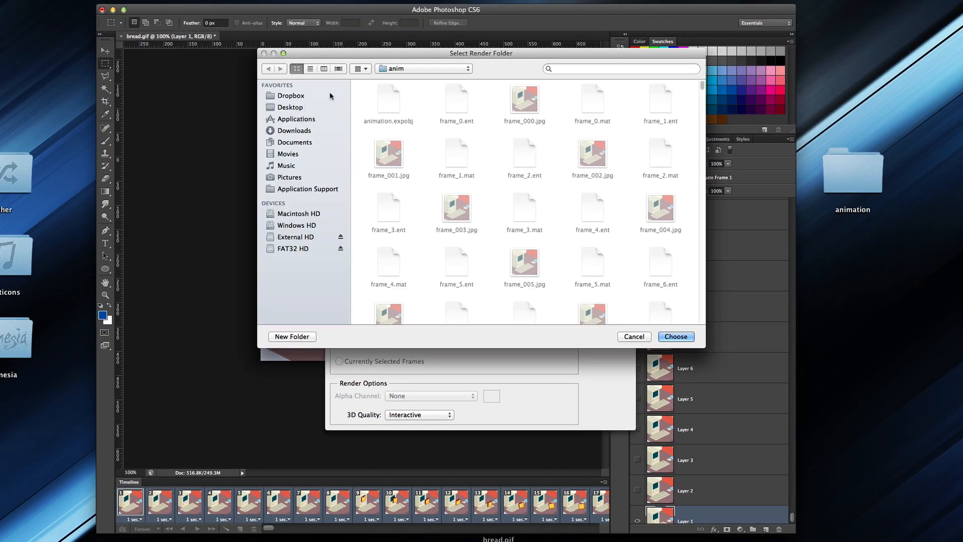
{"action": "left_click", "coordinate": [288, 107]}
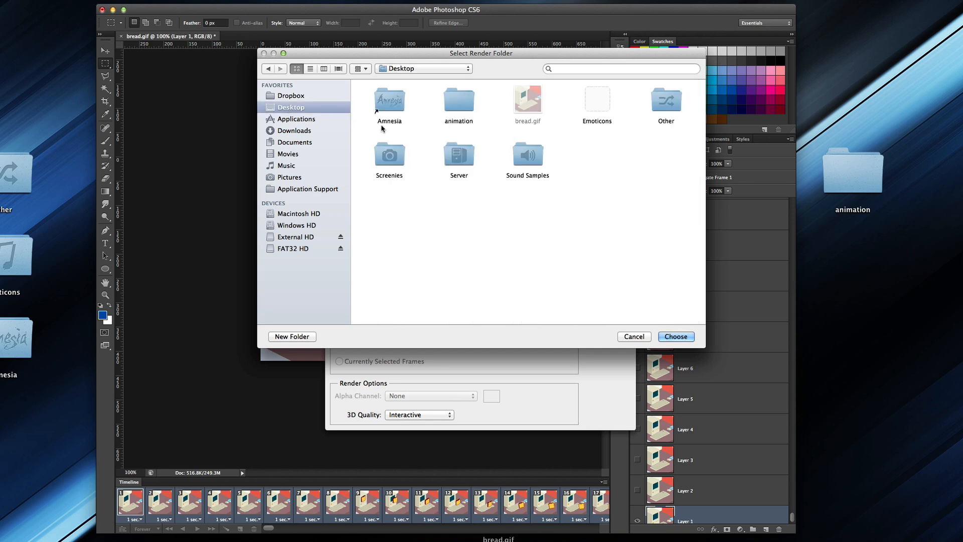
{"action": "left_click", "coordinate": [461, 108]}
{"action": "left_click", "coordinate": [681, 333]}
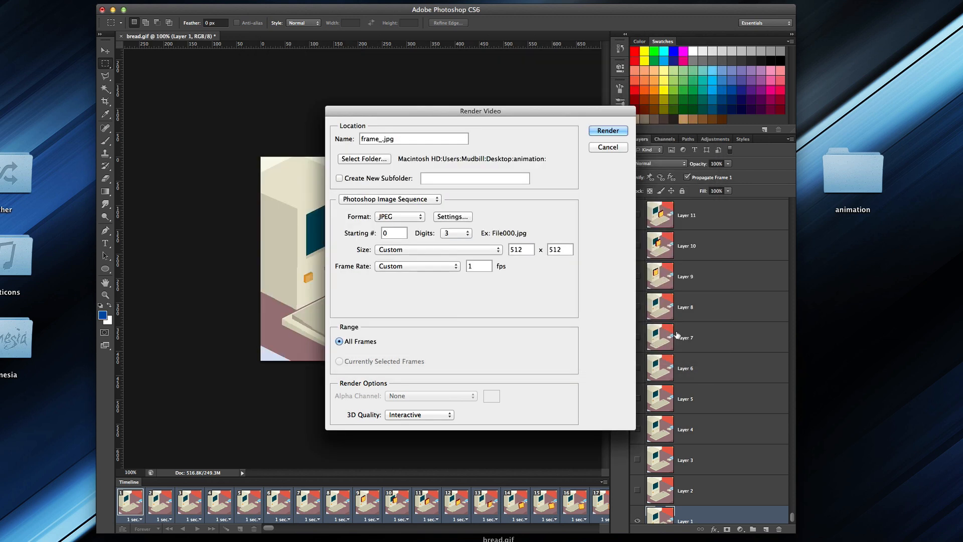
{"action": "left_click", "coordinate": [604, 131]}
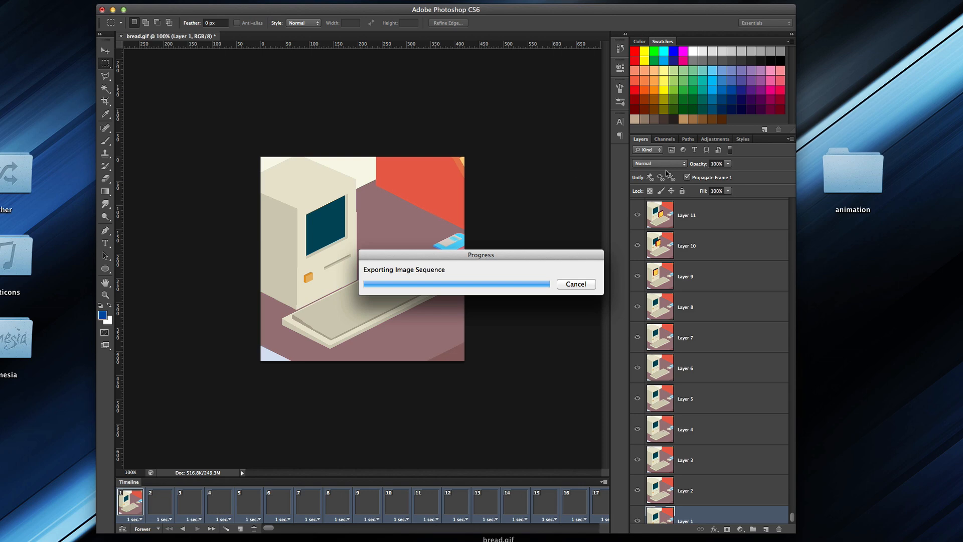
Step: Open the desktop's animation folder, inspect the exported JPEG frames through to the last one, and close the folder window
{"action": "double_click", "coordinate": [870, 175]}
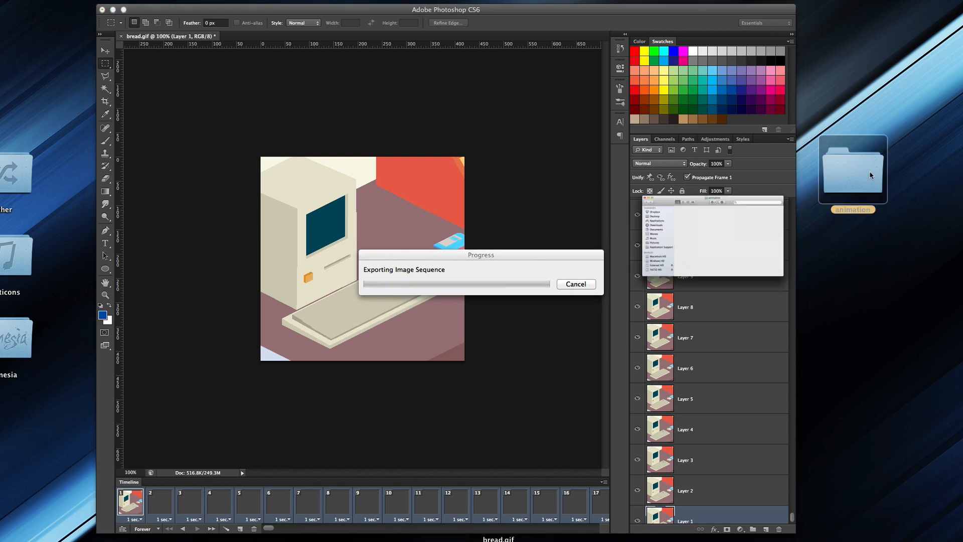
{"action": "left_click_drag", "start_coordinate": [517, 256], "coordinate": [366, 171]}
{"action": "scroll", "coordinate": [404, 248], "scroll_direction": "down", "scroll_amount": 20}
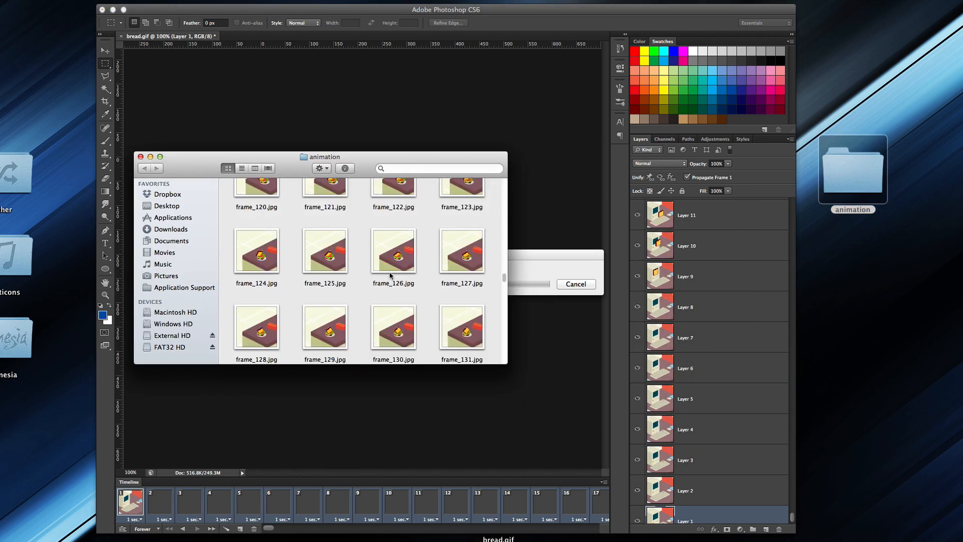
{"action": "scroll", "coordinate": [470, 286], "scroll_direction": "down", "scroll_amount": 5}
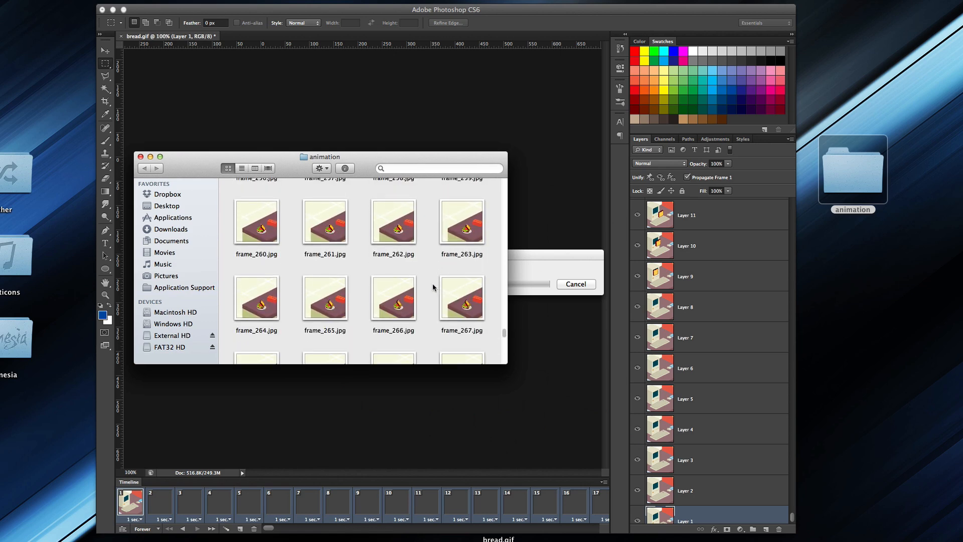
{"action": "scroll", "coordinate": [433, 285], "scroll_direction": "down", "scroll_amount": 10}
{"action": "left_click_drag", "start_coordinate": [378, 171], "coordinate": [256, 177]}
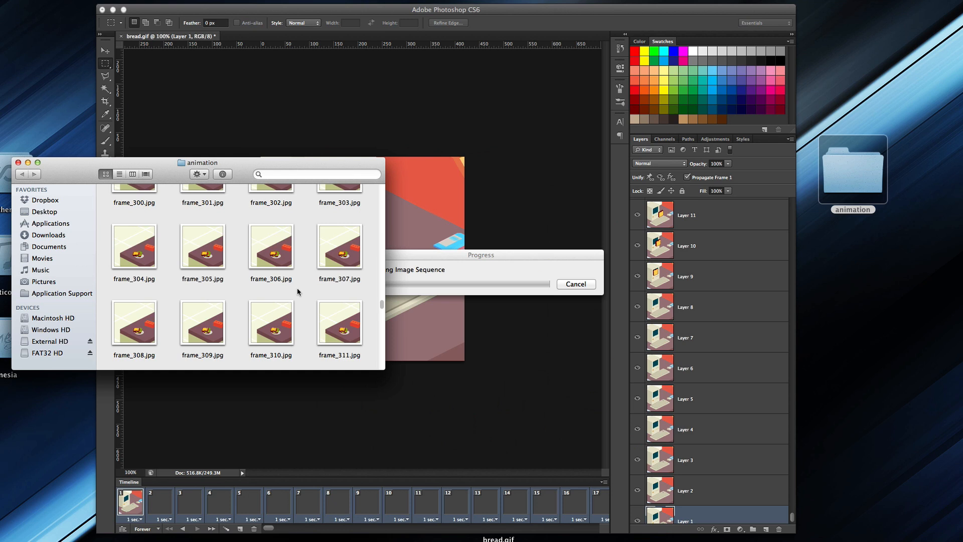
{"action": "scroll", "coordinate": [298, 291], "scroll_direction": "down", "scroll_amount": 20}
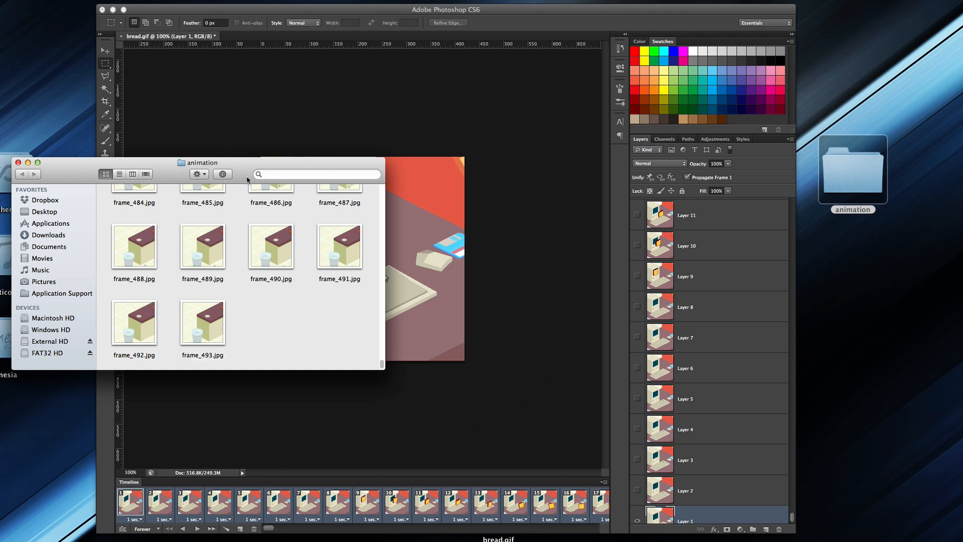
{"action": "left_click_drag", "start_coordinate": [246, 179], "coordinate": [348, 182]}
{"action": "left_click_drag", "start_coordinate": [433, 340], "coordinate": [415, 327]}
{"action": "left_click", "coordinate": [314, 344]}
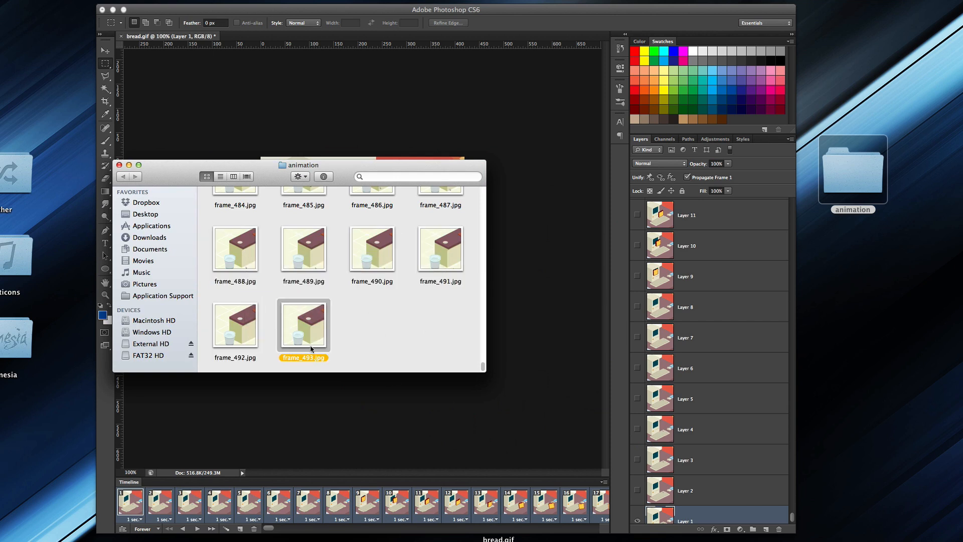
{"action": "left_click", "coordinate": [370, 351]}
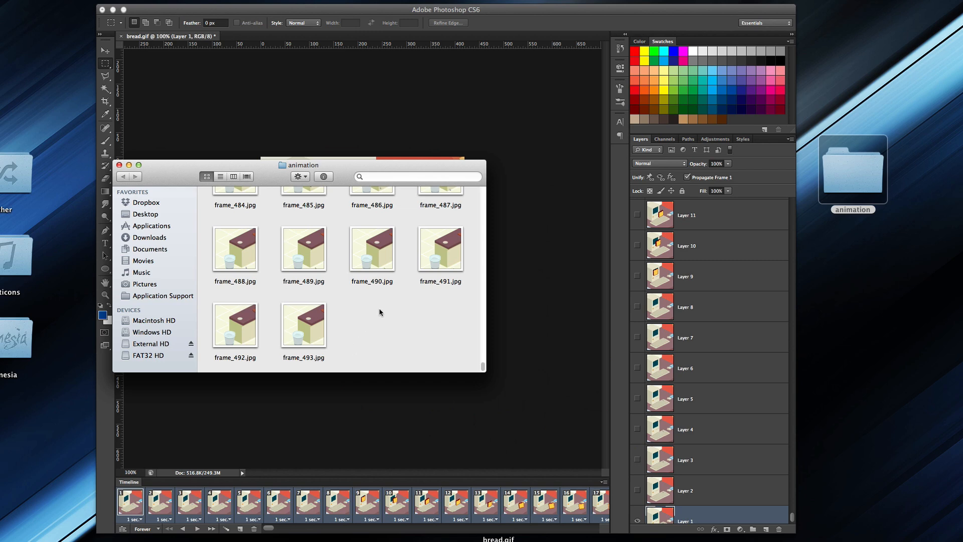
{"action": "left_click", "coordinate": [119, 165]}
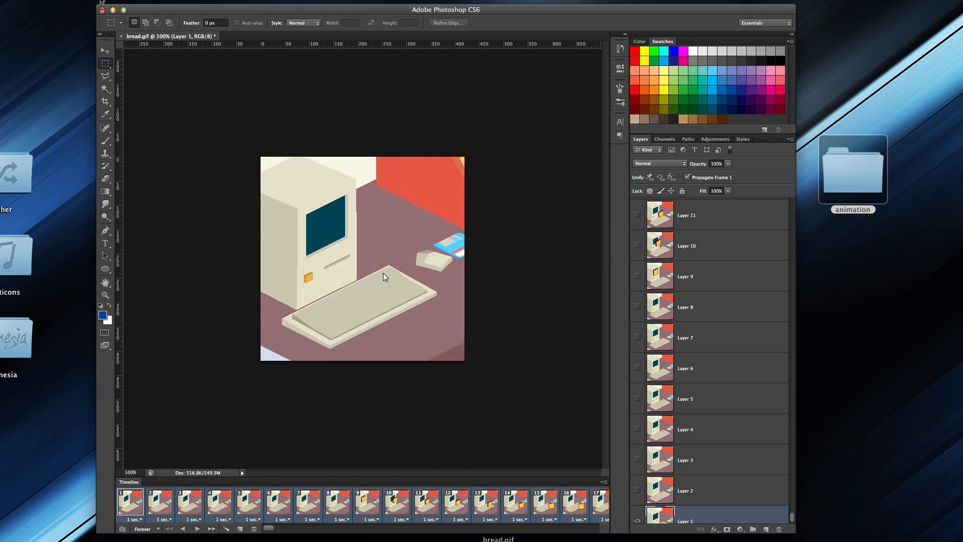
Step: Close bread.gif in Photoshop and rearrange the desktop, moving the GIF above the Screenies folder and the animation folder farther away from Screenies
{"action": "left_click", "coordinate": [102, 9]}
{"action": "left_click", "coordinate": [445, 163]}
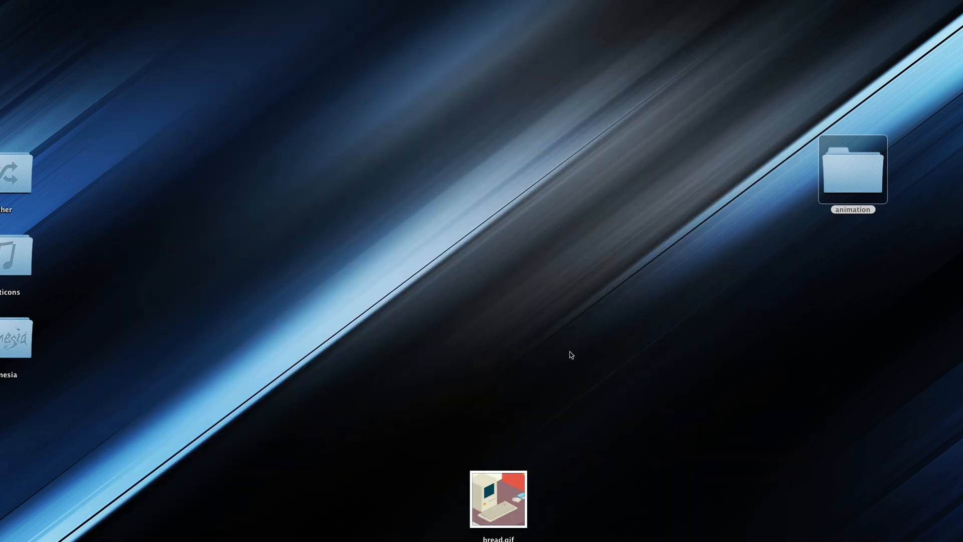
{"action": "left_click_drag", "start_coordinate": [499, 498], "coordinate": [853, 170]}
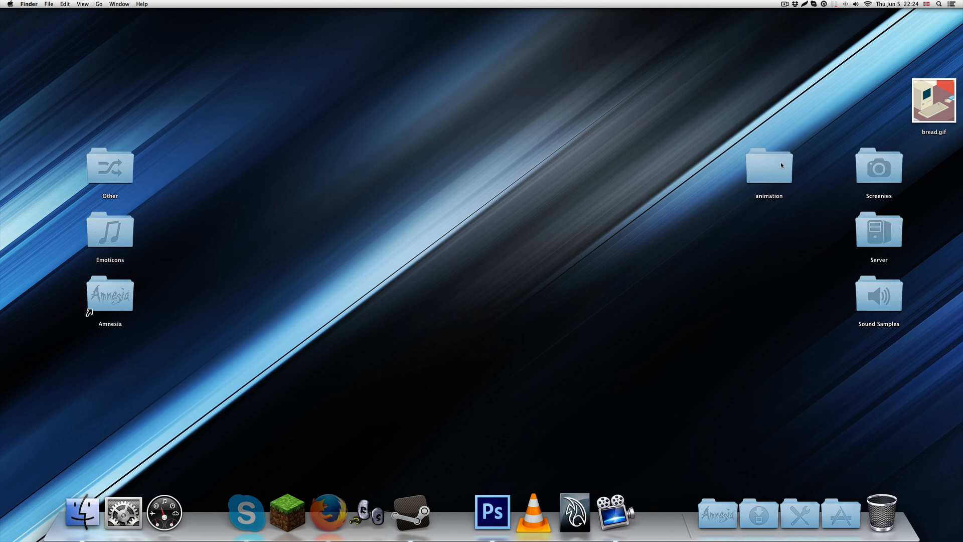
{"action": "left_click_drag", "start_coordinate": [781, 165], "coordinate": [726, 166]}
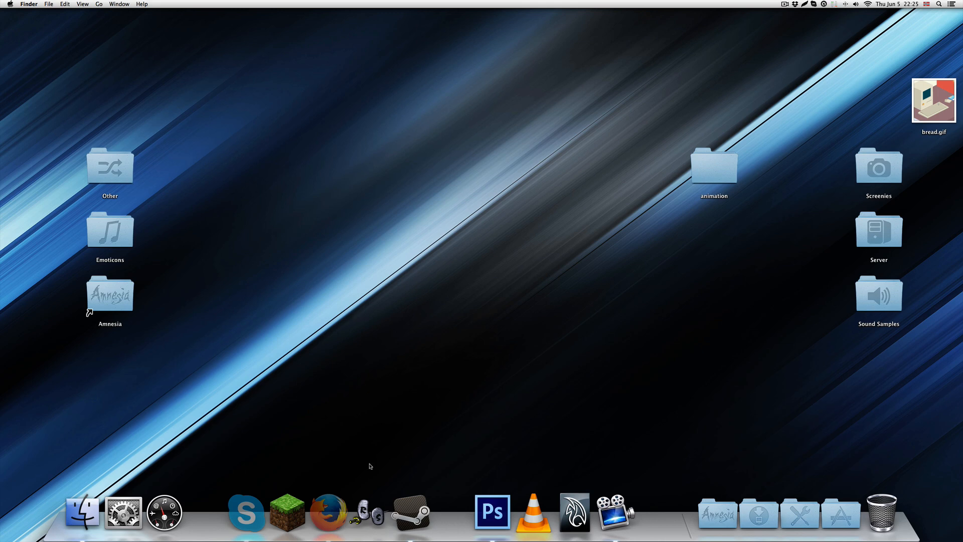
Step: Switch to Firefox and examine the Amnesia Video Tool (v1.0.2) forum post, from its description through the requirements, download links and changelog
{"action": "left_click", "coordinate": [328, 512]}
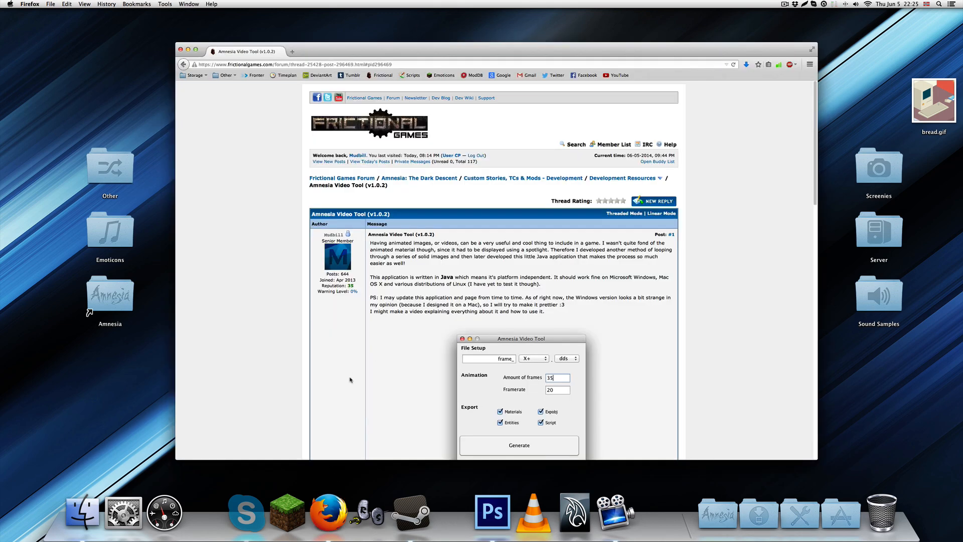
{"action": "scroll", "coordinate": [340, 362], "scroll_direction": "down", "scroll_amount": 5}
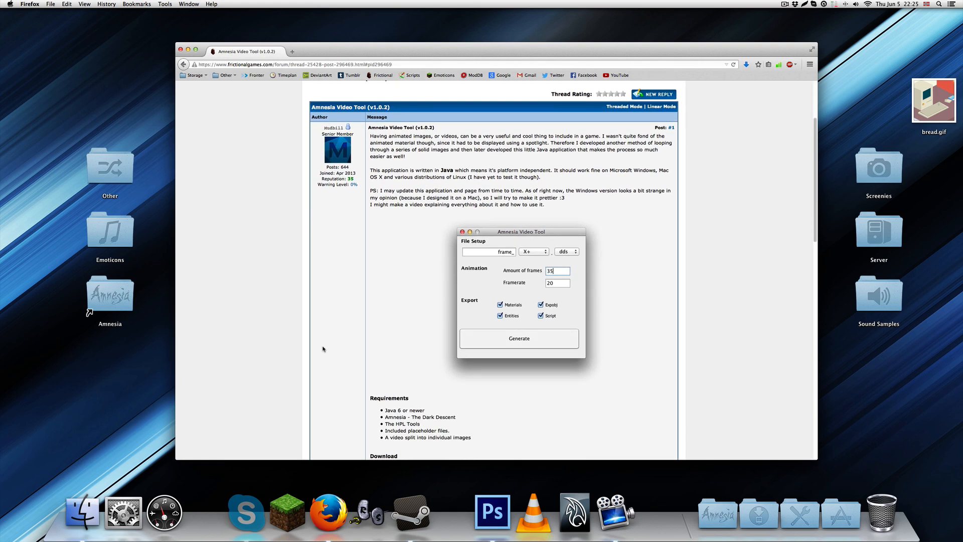
{"action": "scroll", "coordinate": [323, 348], "scroll_direction": "down", "scroll_amount": 3}
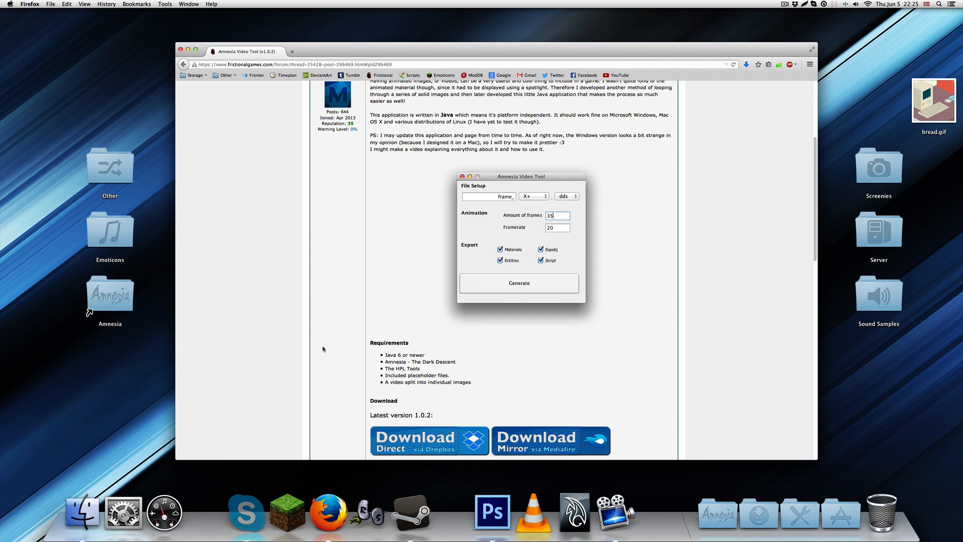
{"action": "scroll", "coordinate": [324, 349], "scroll_direction": "down", "scroll_amount": 6}
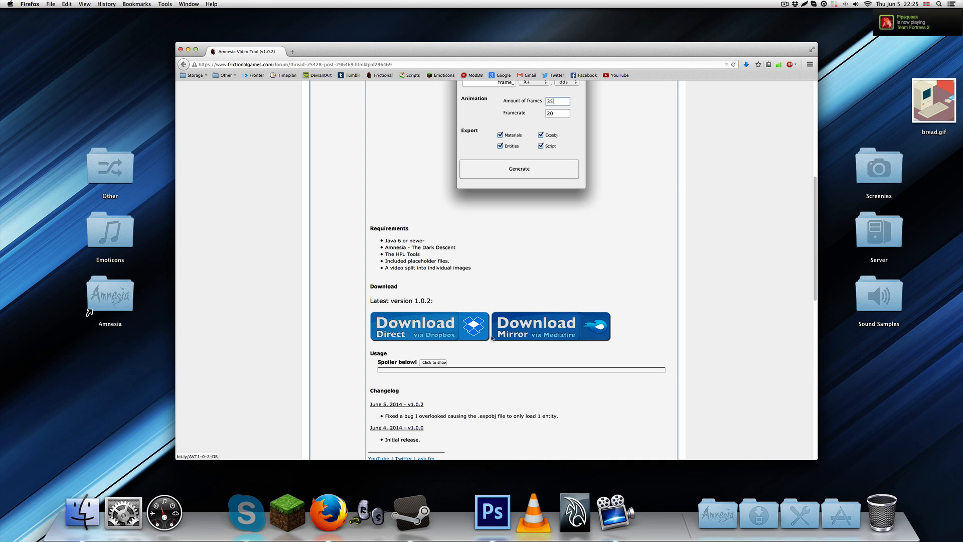
Step: Download AmnesiaVideoTool_1.0.2.zip from the MediaFire mirror after trying the direct Dropbox link, and close the browser window
{"action": "left_click", "coordinate": [418, 325]}
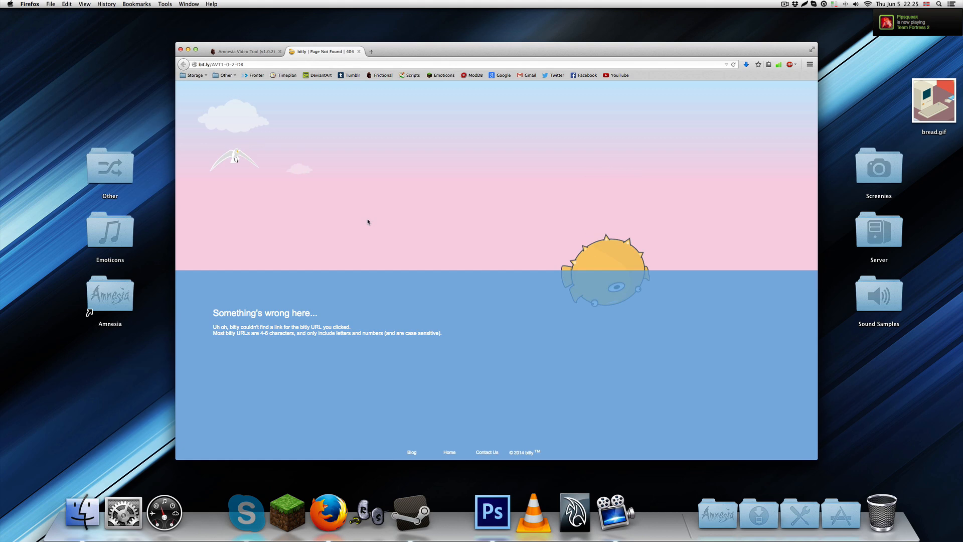
{"action": "left_click", "coordinate": [359, 51]}
{"action": "left_click", "coordinate": [547, 331]}
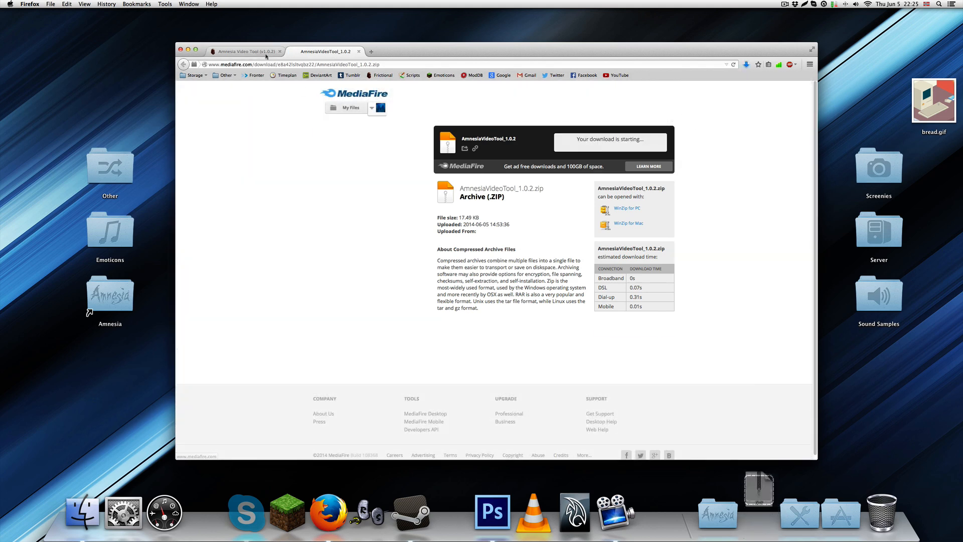
{"action": "left_click", "coordinate": [246, 52]}
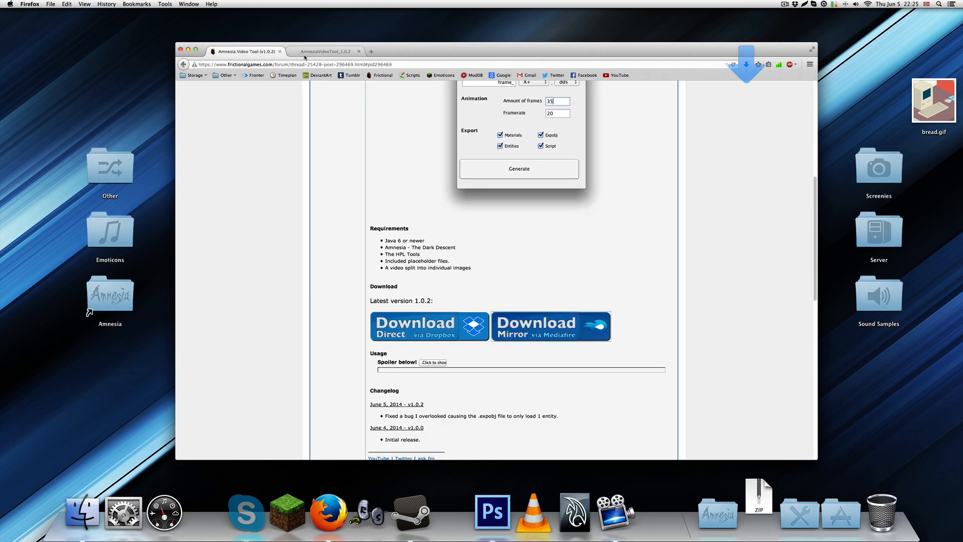
{"action": "left_click", "coordinate": [316, 55]}
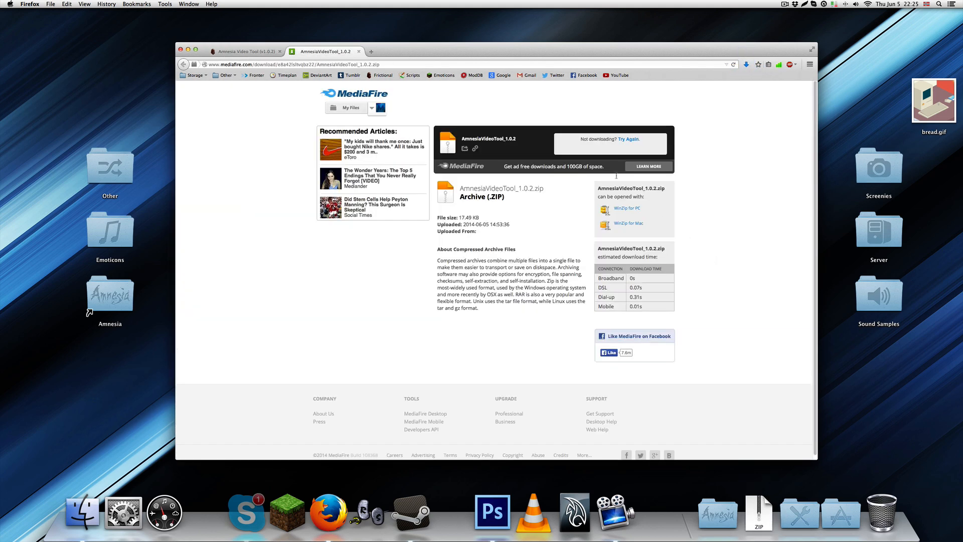
{"action": "left_click", "coordinate": [359, 51]}
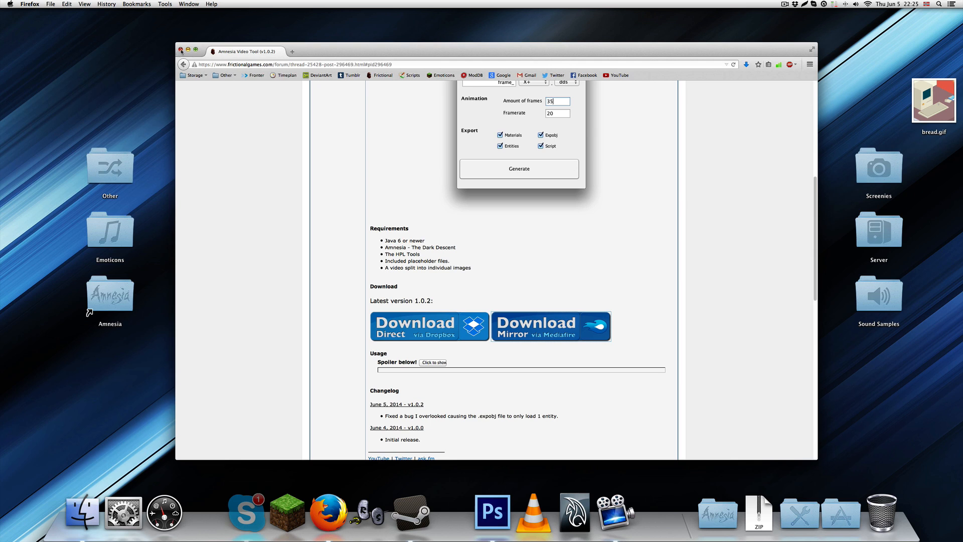
{"action": "left_click", "coordinate": [181, 51]}
Step: Move AmnesiaVideoTool_1.0.2.zip from the Downloads folder onto the desktop and extract it there
{"action": "left_click", "coordinate": [760, 504]}
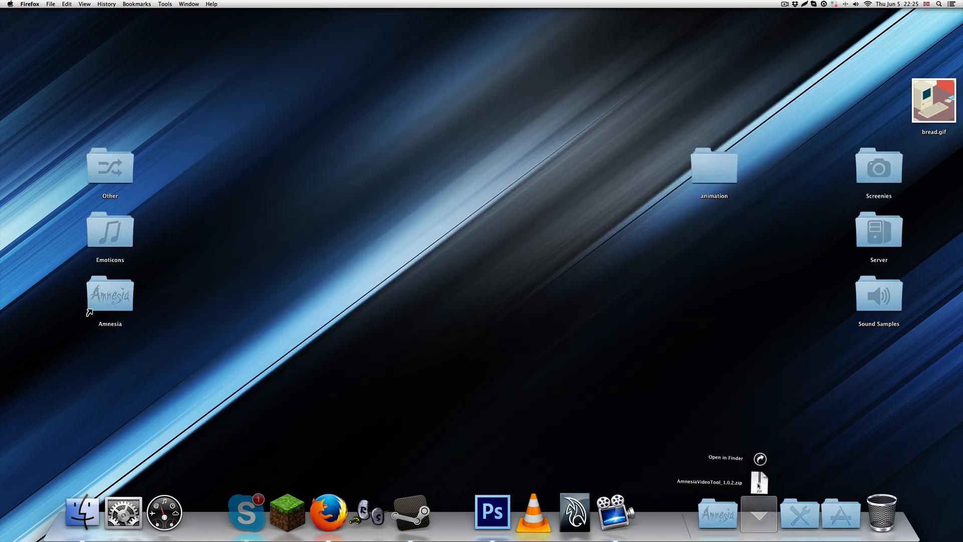
{"action": "left_click_drag", "start_coordinate": [758, 486], "coordinate": [708, 358]}
{"action": "double_click", "coordinate": [707, 360]}
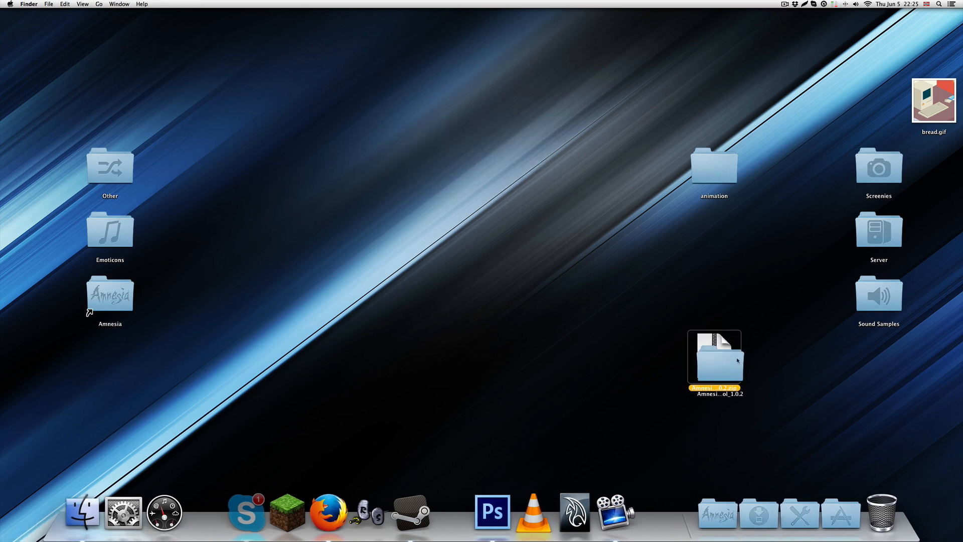
Step: Move the four video_placeholder files (.dae, .mat, .msh, .dds) from the extracted tool's mesh folder into the desktop's animation folder
{"action": "double_click", "coordinate": [658, 346]}
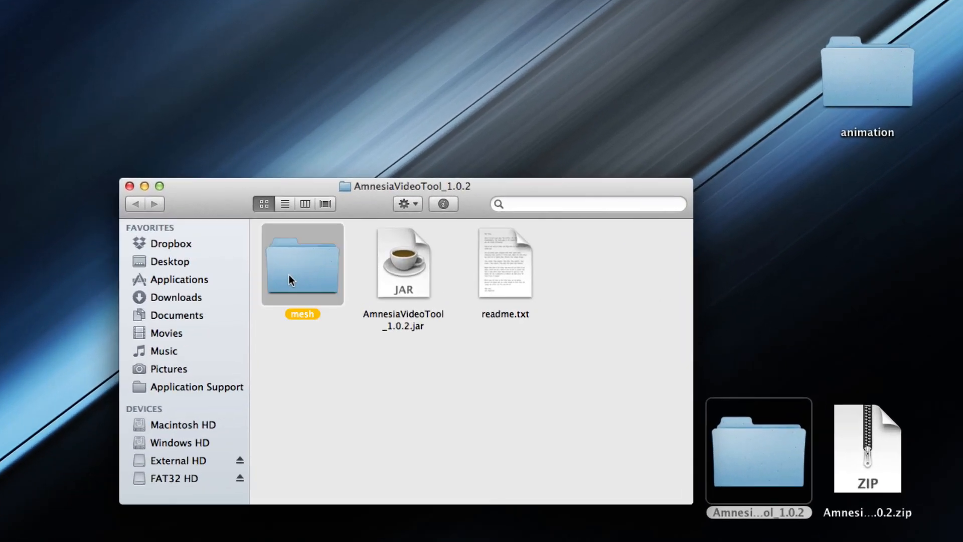
{"action": "double_click", "coordinate": [424, 266]}
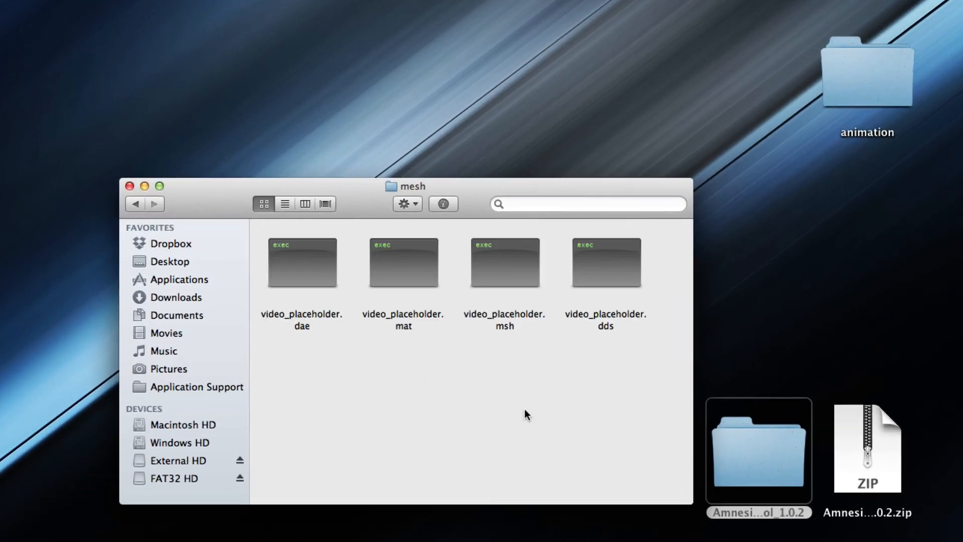
{"action": "left_click_drag", "start_coordinate": [625, 386], "coordinate": [854, 103]}
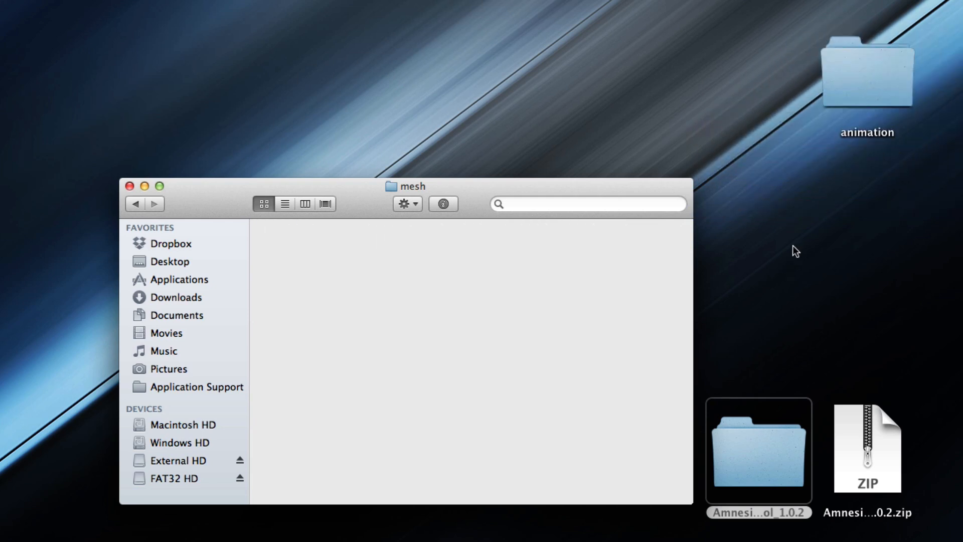
Step: Check the animation folder for the moved placeholder files, close its window and return to the mesh folder window
{"action": "double_click", "coordinate": [878, 67]}
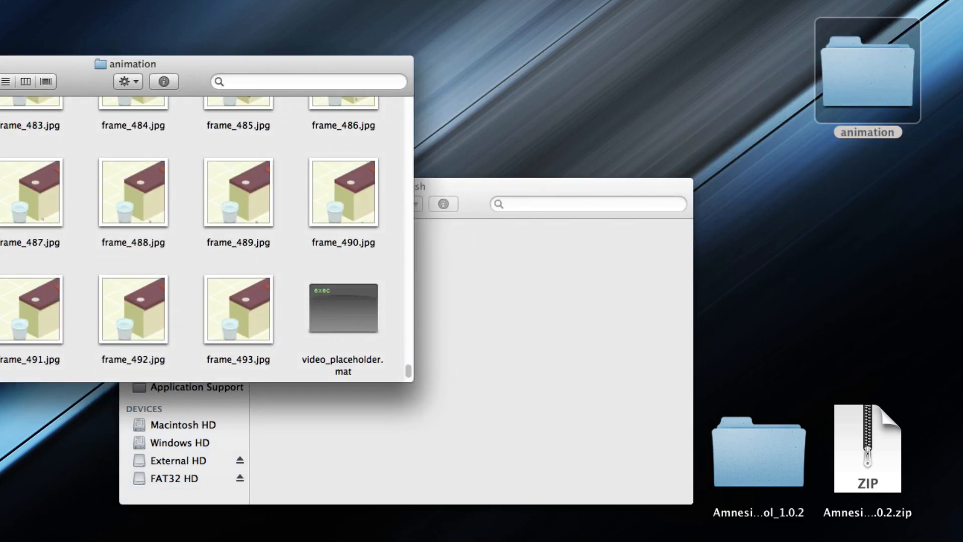
{"action": "key", "text": "super+w"}
{"action": "left_click", "coordinate": [580, 328]}
{"action": "left_click", "coordinate": [829, 210]}
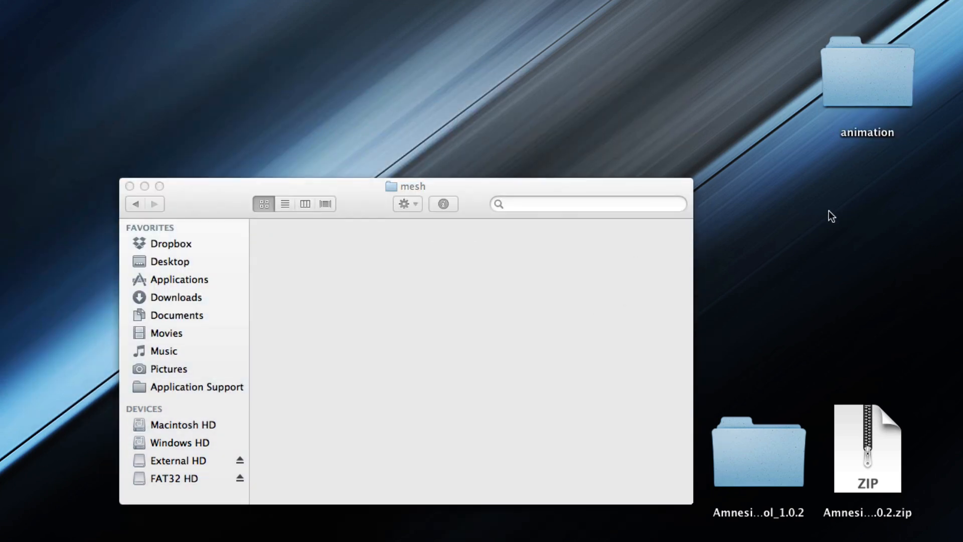
{"action": "left_click", "coordinate": [520, 347]}
Step: Go back to the AmnesiaVideoTool_1.0.2 folder, read the usage and application notes in a preview of readme.txt, and close it
{"action": "left_click", "coordinate": [135, 204]}
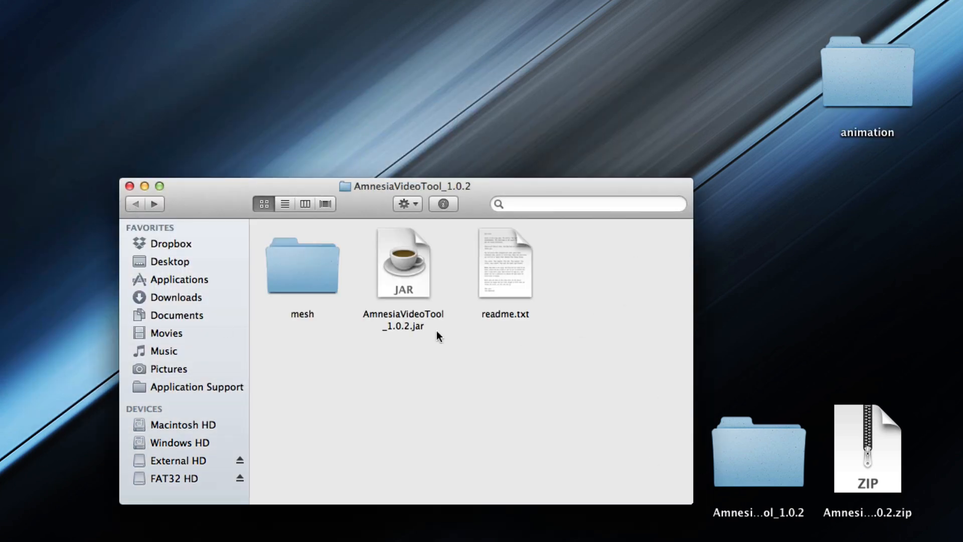
{"action": "left_click", "coordinate": [494, 261]}
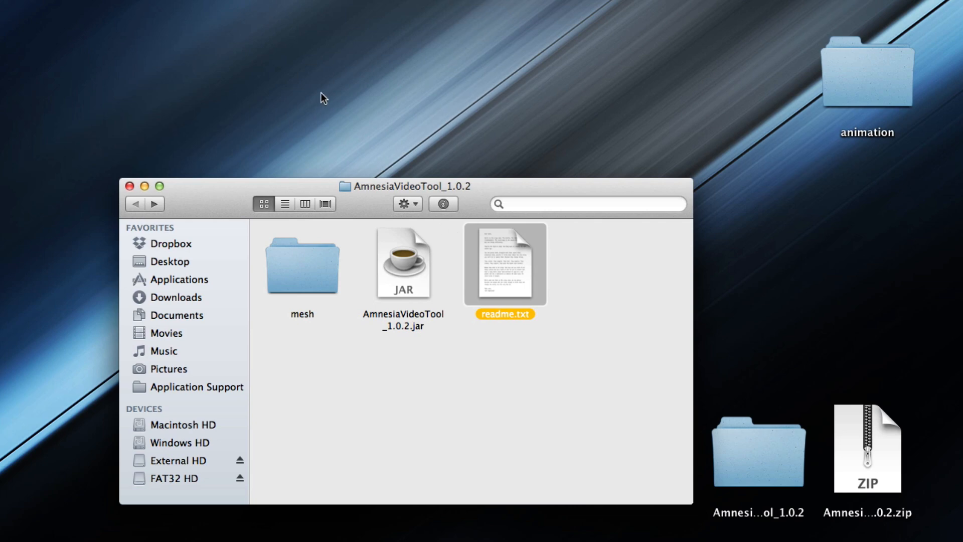
{"action": "key", "text": "space"}
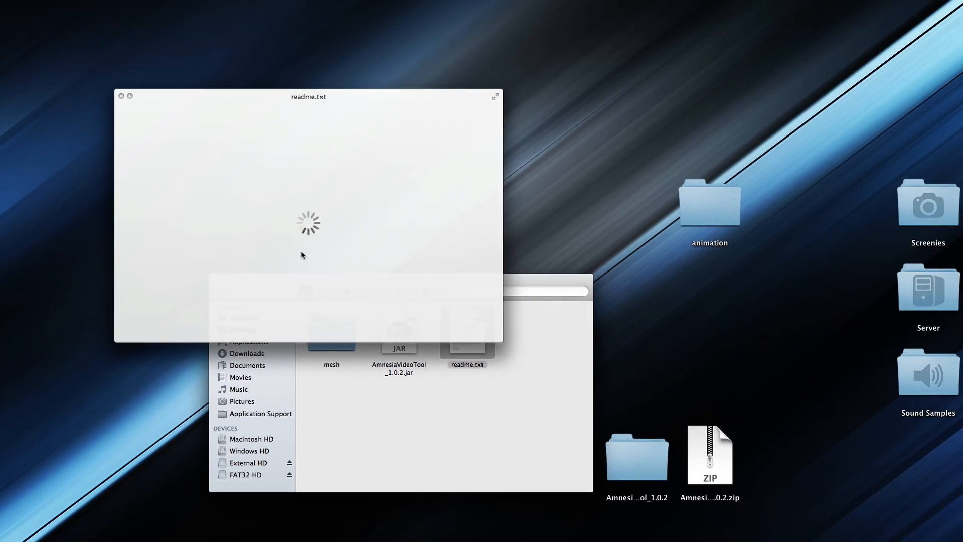
{"action": "scroll", "coordinate": [303, 250], "scroll_direction": "down", "scroll_amount": 2}
{"action": "scroll", "coordinate": [305, 246], "scroll_direction": "up", "scroll_amount": 2}
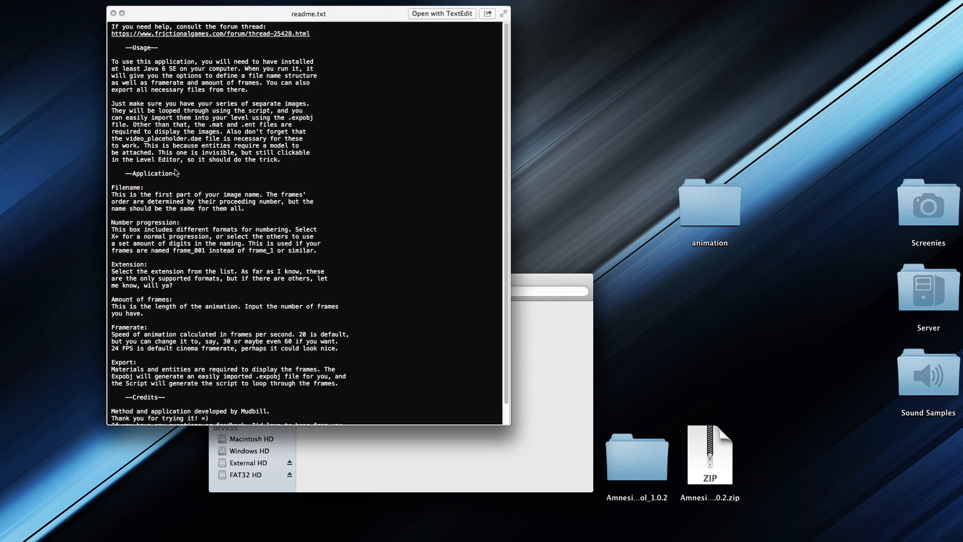
{"action": "scroll", "coordinate": [198, 253], "scroll_direction": "down", "scroll_amount": 2}
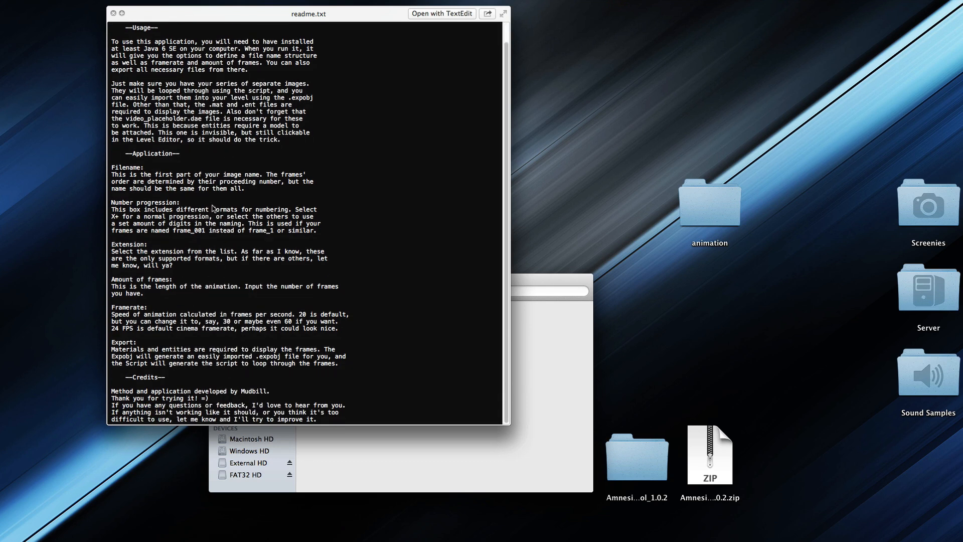
{"action": "key", "text": "space"}
{"action": "left_click", "coordinate": [477, 420]}
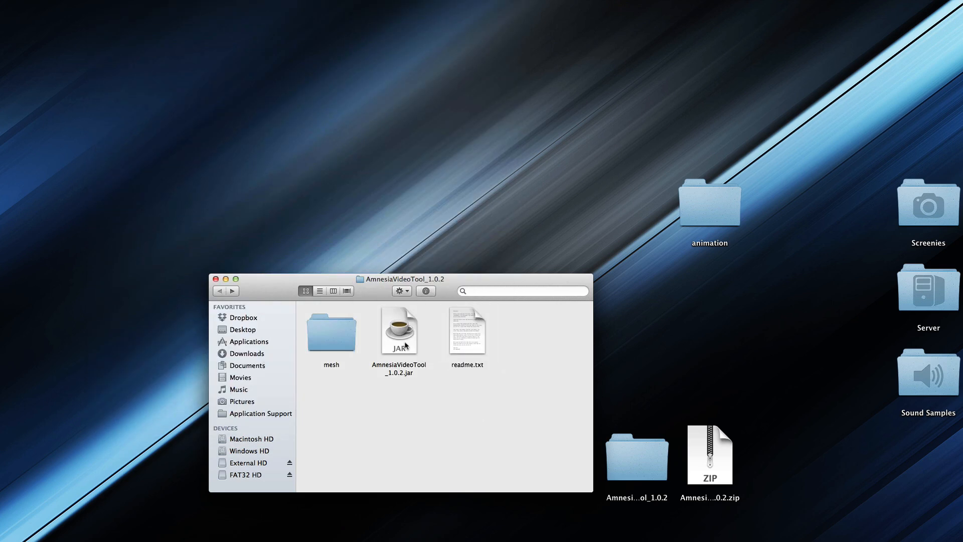
Step: Launch AmnesiaVideoTool_1.0.2.jar, allow the downloaded Java application to open, and reposition its window over the folder window
{"action": "double_click", "coordinate": [397, 333]}
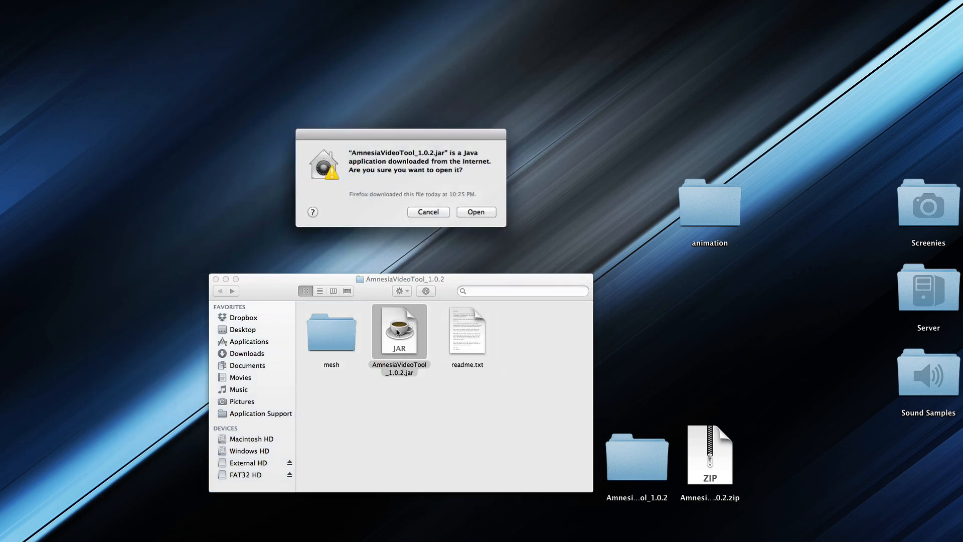
{"action": "left_click", "coordinate": [464, 216]}
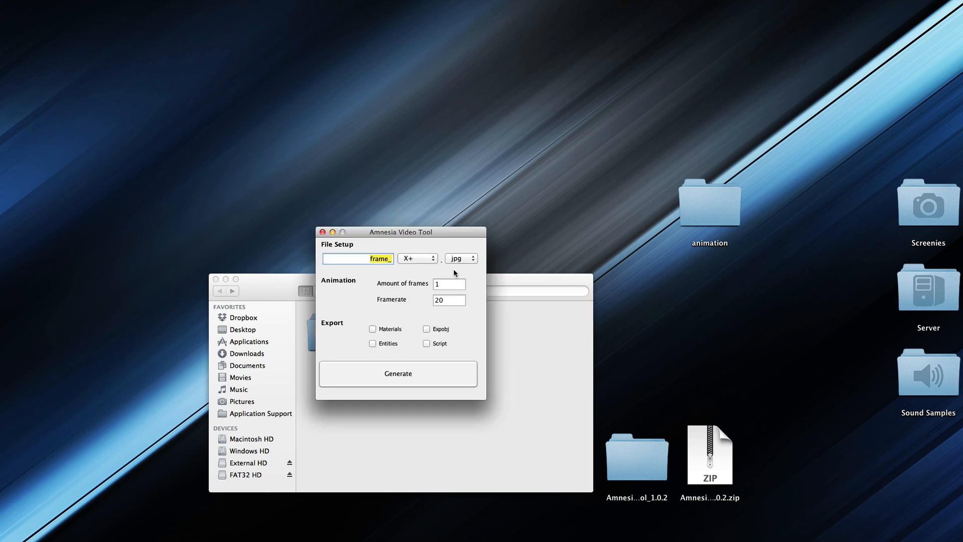
{"action": "left_click_drag", "start_coordinate": [416, 236], "coordinate": [406, 222]}
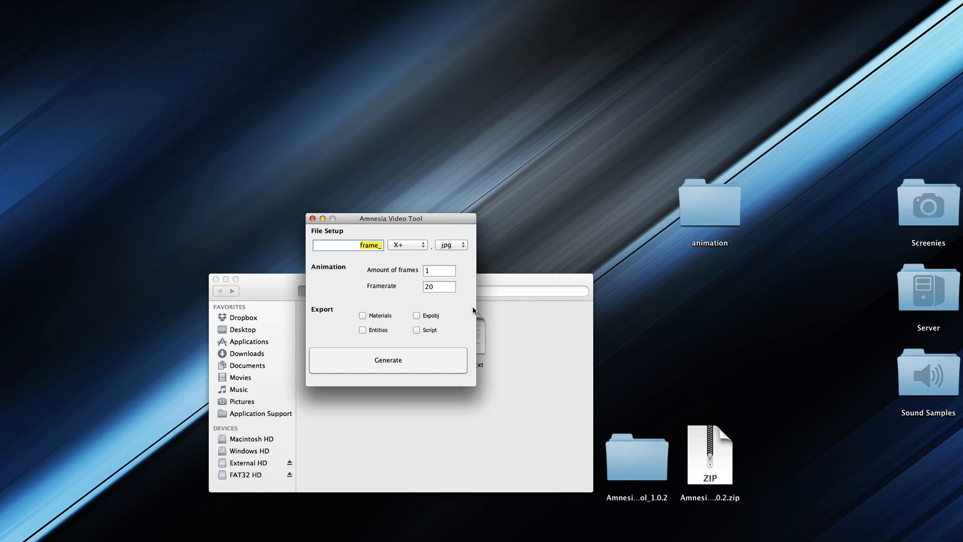
{"action": "left_click_drag", "start_coordinate": [412, 224], "coordinate": [427, 202]}
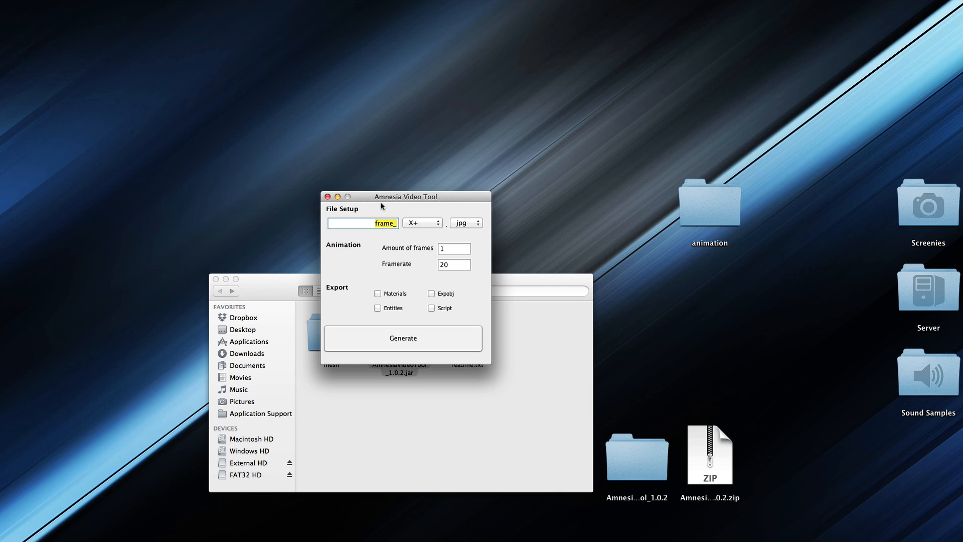
Step: Open the desktop's animation folder and arrange its window side by side with the Amnesia Video Tool, showing the first frames
{"action": "double_click", "coordinate": [694, 201]}
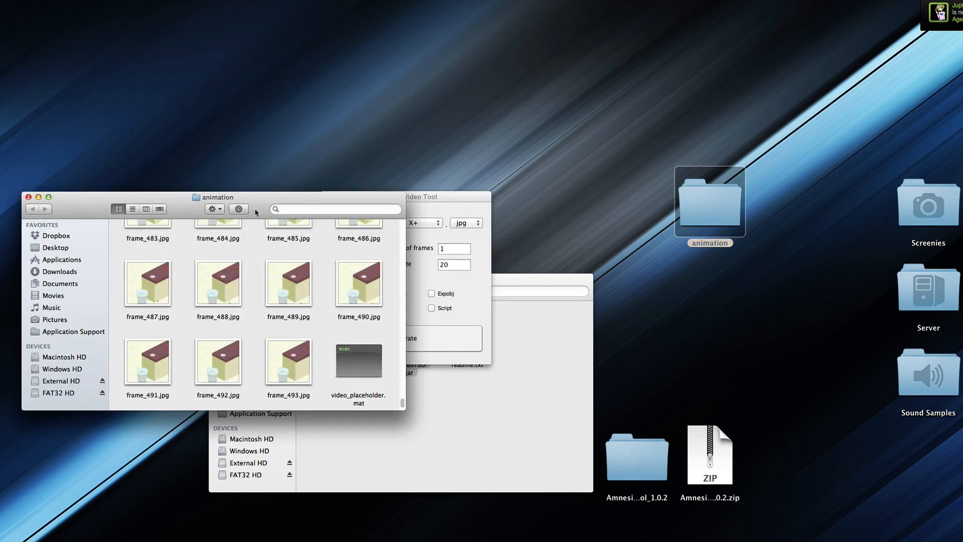
{"action": "left_click_drag", "start_coordinate": [256, 211], "coordinate": [163, 236]}
{"action": "scroll", "coordinate": [228, 323], "scroll_direction": "up", "scroll_amount": 20}
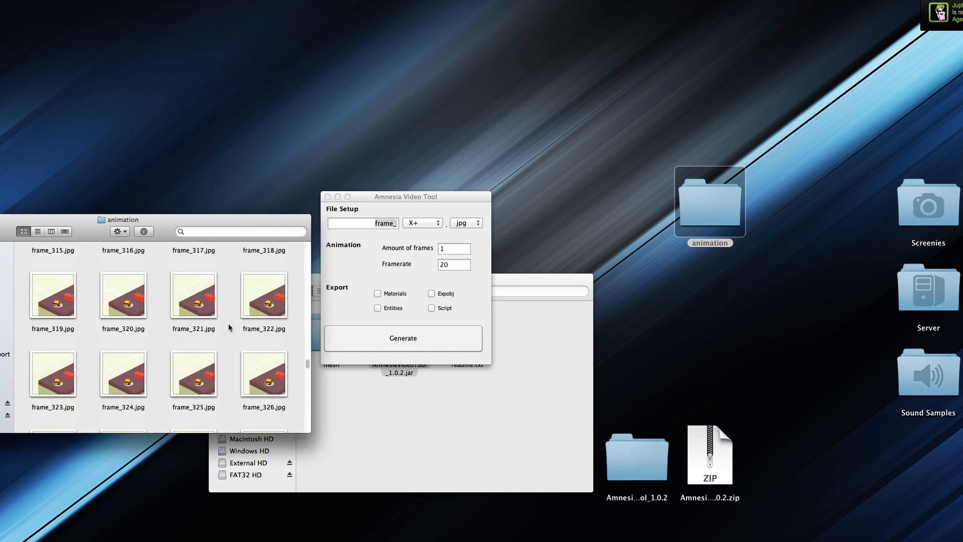
{"action": "left_click_drag", "start_coordinate": [421, 200], "coordinate": [409, 247]}
Step: Compare the tool's frame_ file name prefix with the names of the exported JPEG frames in the animation folder
{"action": "left_click", "coordinate": [367, 271]}
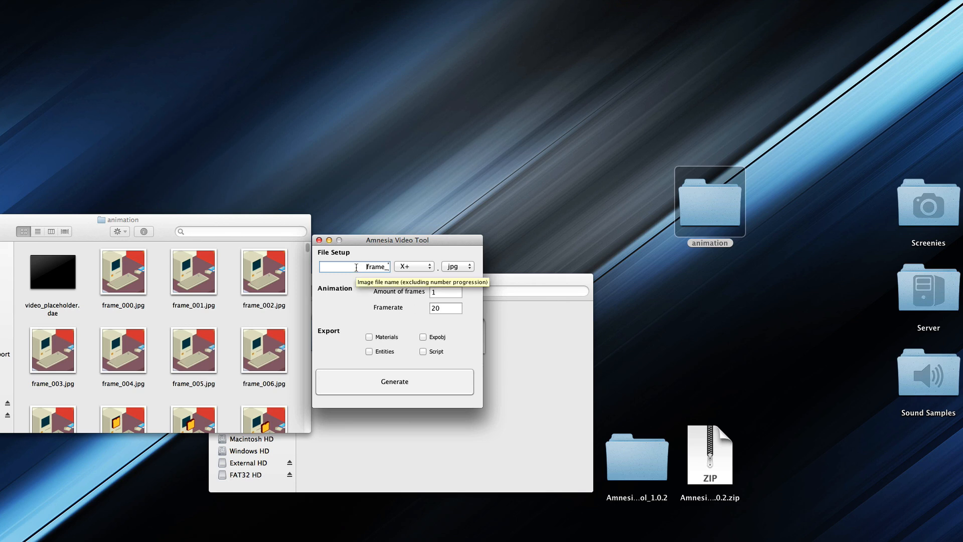
{"action": "left_click", "coordinate": [261, 292]}
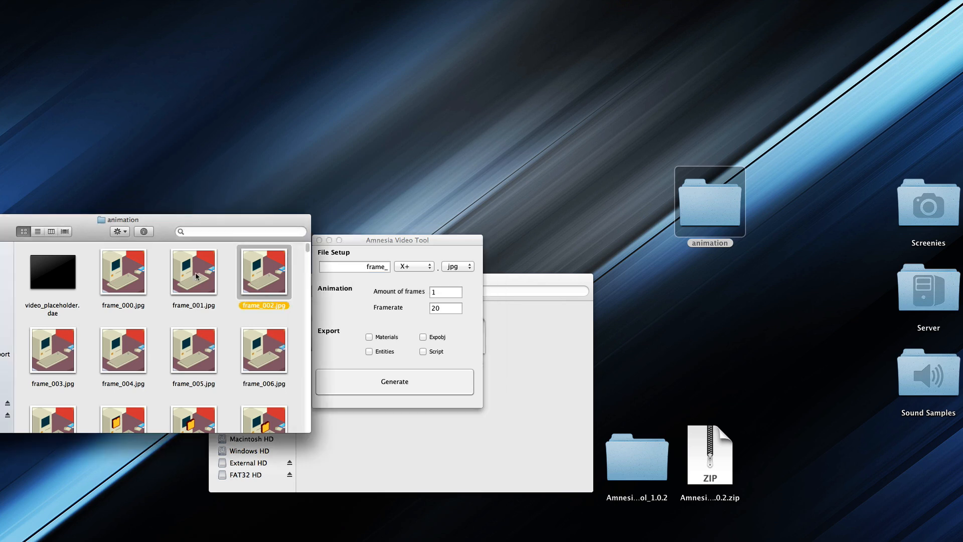
{"action": "left_click", "coordinate": [353, 276]}
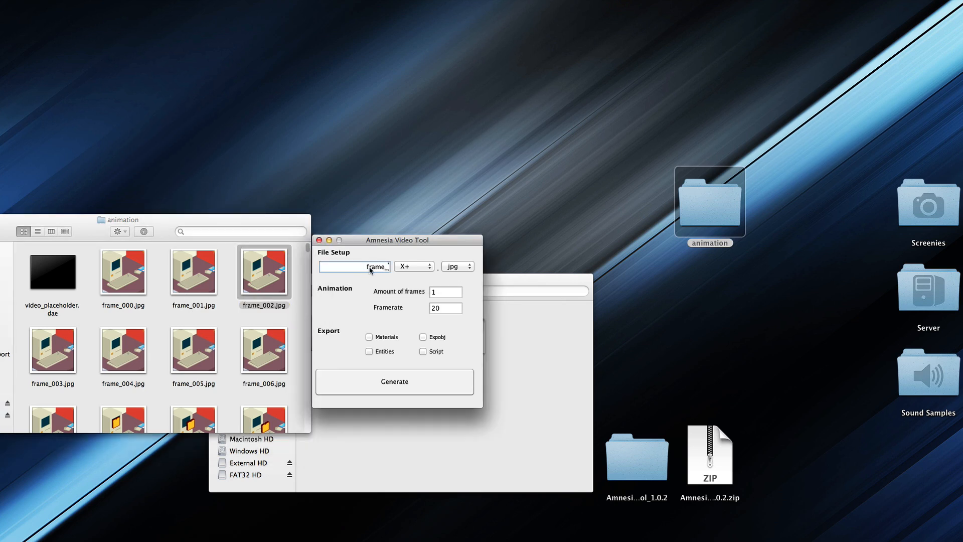
{"action": "left_click", "coordinate": [244, 295]}
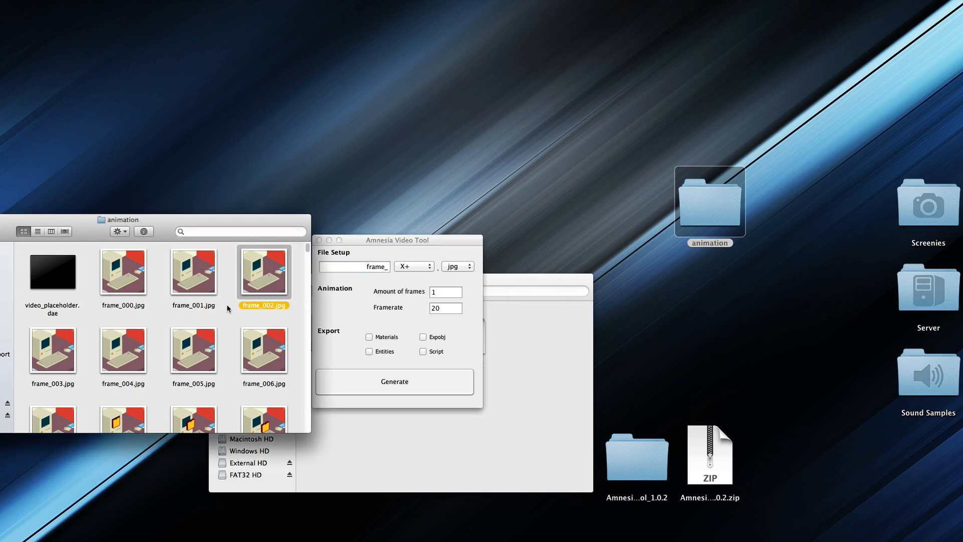
{"action": "left_click", "coordinate": [114, 305]}
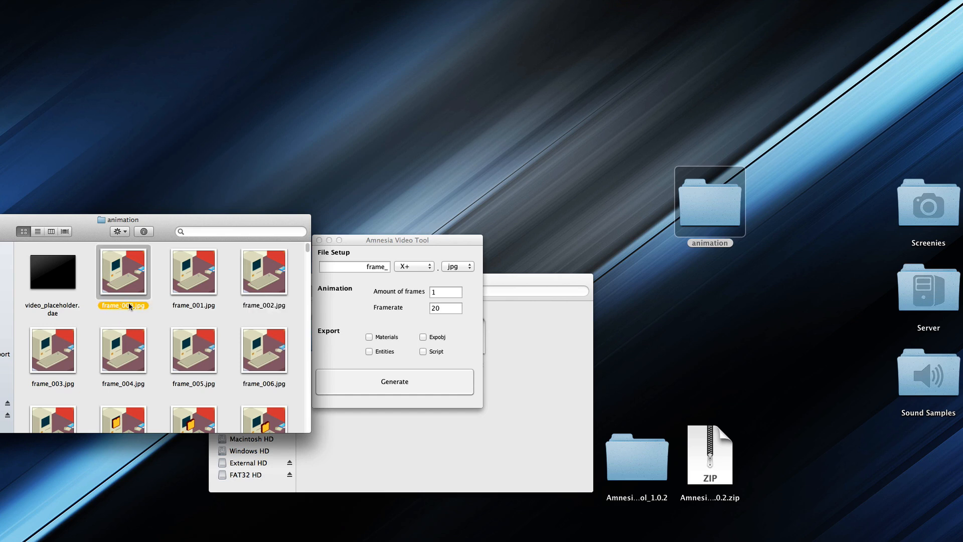
{"action": "left_click", "coordinate": [132, 310]}
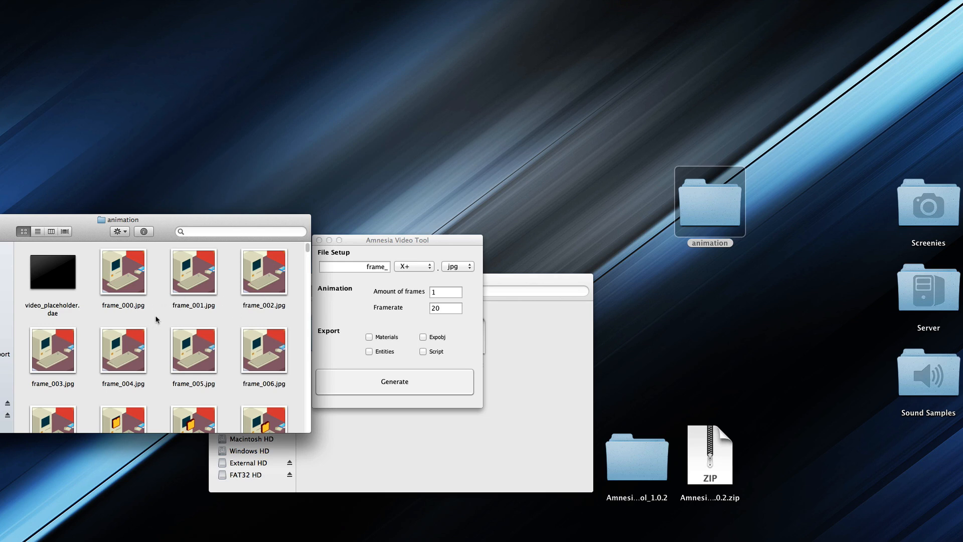
{"action": "left_click", "coordinate": [122, 305]}
{"action": "left_click", "coordinate": [326, 268]}
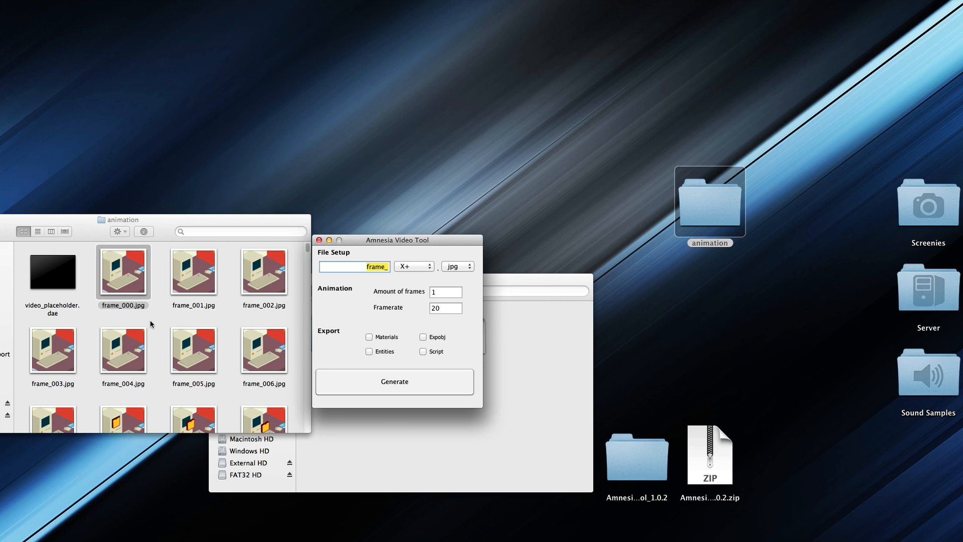
Step: Set the number progression to the three-digit XXX format to match the frame file names
{"action": "left_click", "coordinate": [421, 270]}
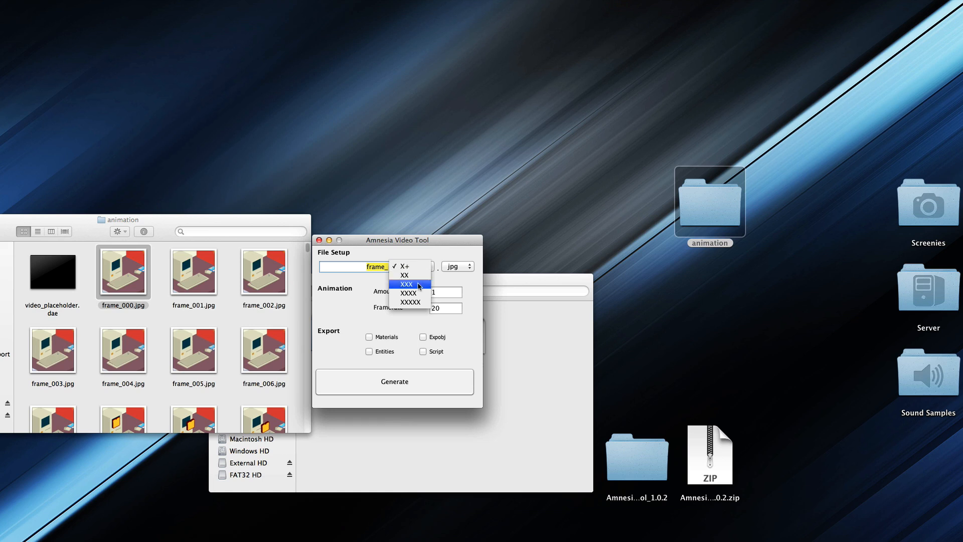
{"action": "left_click", "coordinate": [419, 284]}
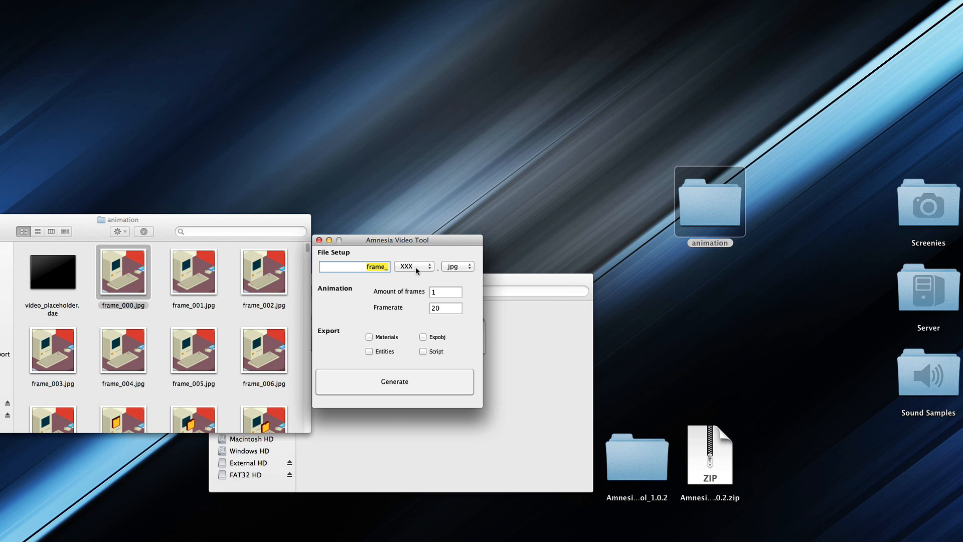
{"action": "left_click", "coordinate": [416, 269]}
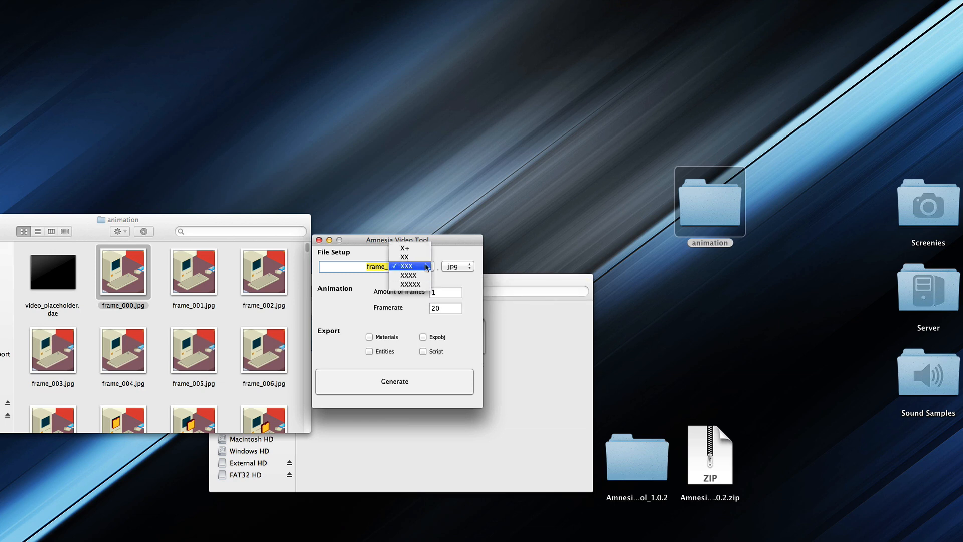
{"action": "left_click", "coordinate": [435, 264]}
{"action": "left_click", "coordinate": [424, 270]}
{"action": "left_click", "coordinate": [407, 271]}
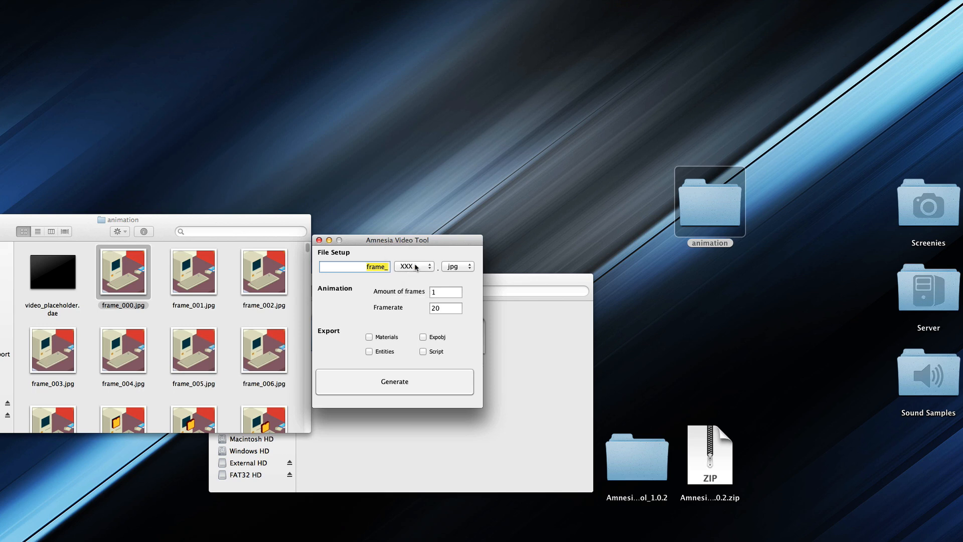
Step: Review the available frame file extensions, including png, tga and dds, and keep jpg selected
{"action": "left_click", "coordinate": [464, 267]}
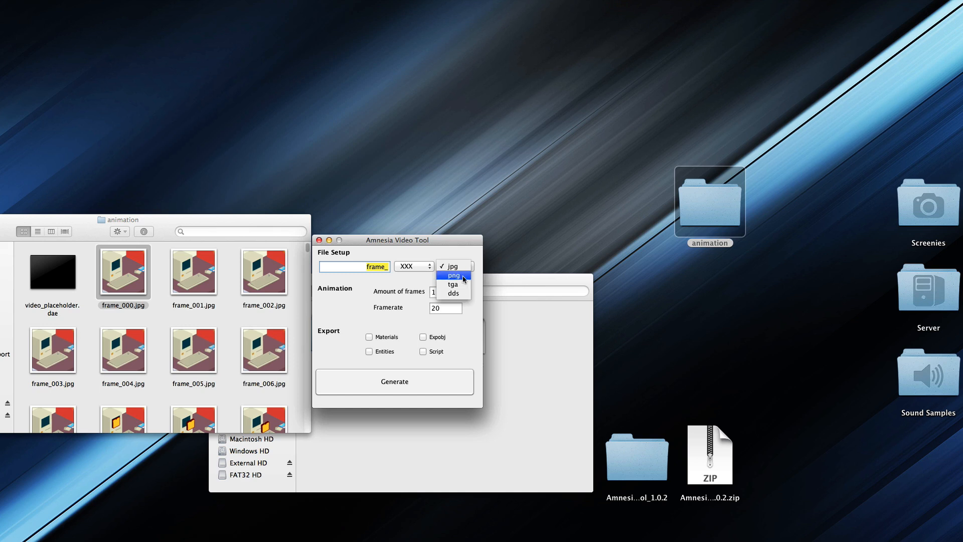
{"action": "left_click", "coordinate": [458, 269]}
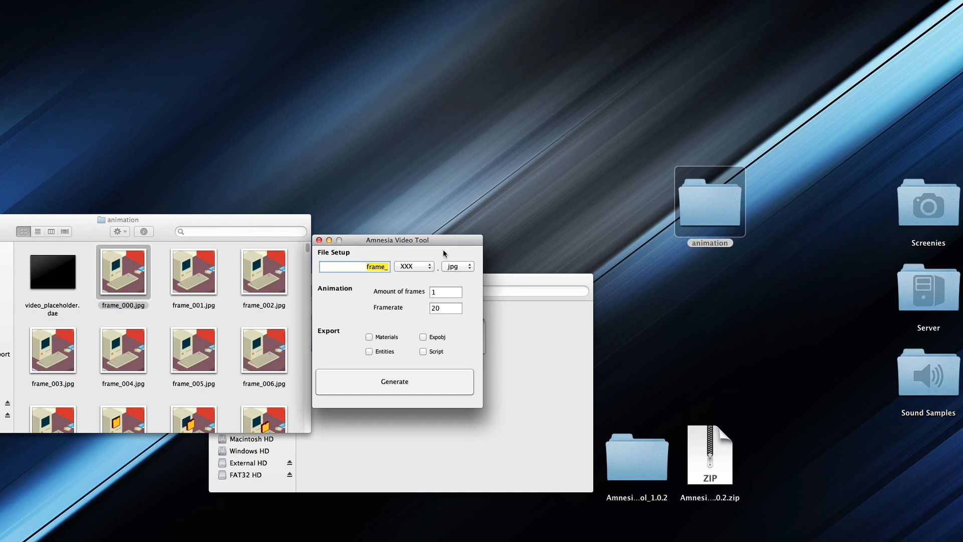
{"action": "left_click", "coordinate": [457, 268]}
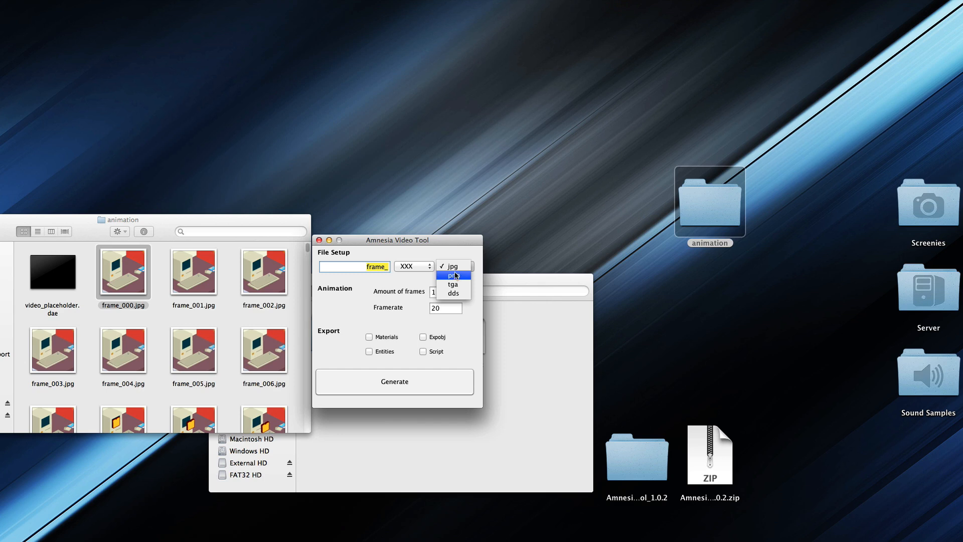
{"action": "left_click", "coordinate": [460, 266]}
{"action": "left_click", "coordinate": [461, 266]}
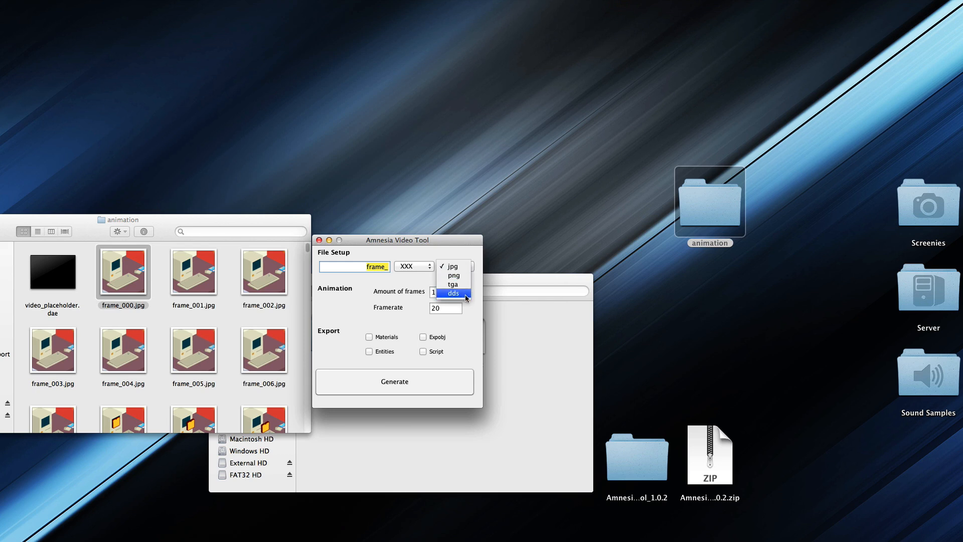
{"action": "left_click", "coordinate": [474, 307]}
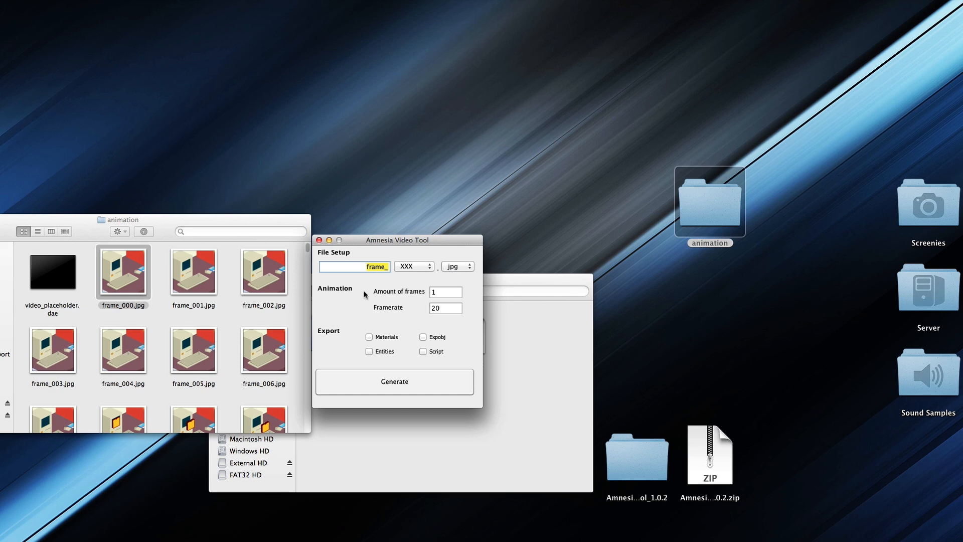
Step: Set the amount of frames to 494 and check it against the last numbered frame in the animation folder
{"action": "key", "text": "Tab"}
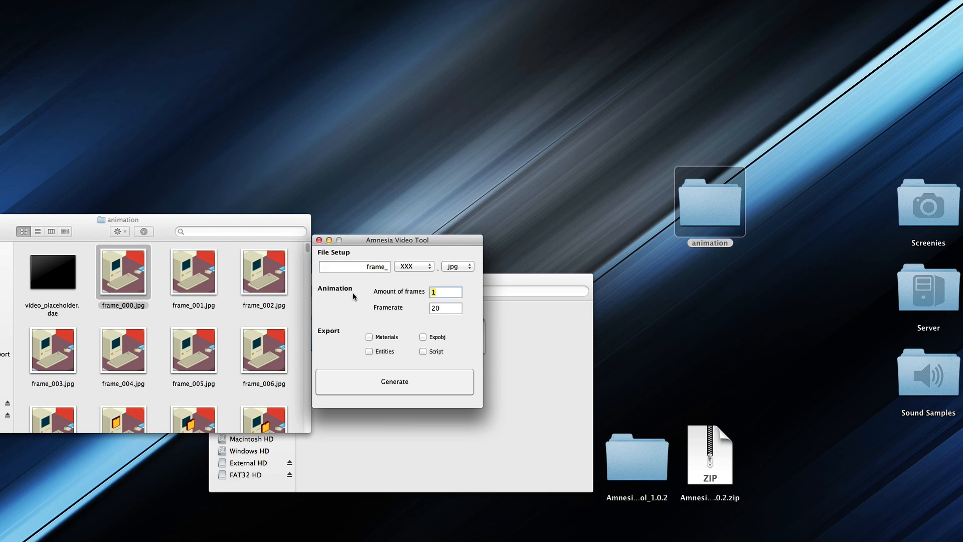
{"action": "type", "text": "494"}
{"action": "left_click", "coordinate": [290, 256]}
{"action": "left_click_drag", "start_coordinate": [305, 244], "coordinate": [308, 426]}
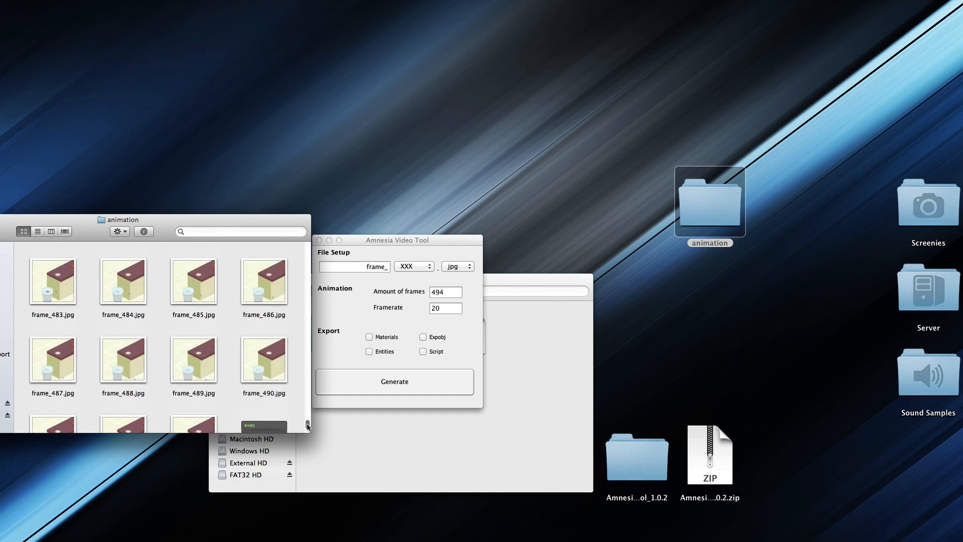
{"action": "scroll", "coordinate": [286, 389], "scroll_direction": "down", "scroll_amount": 3}
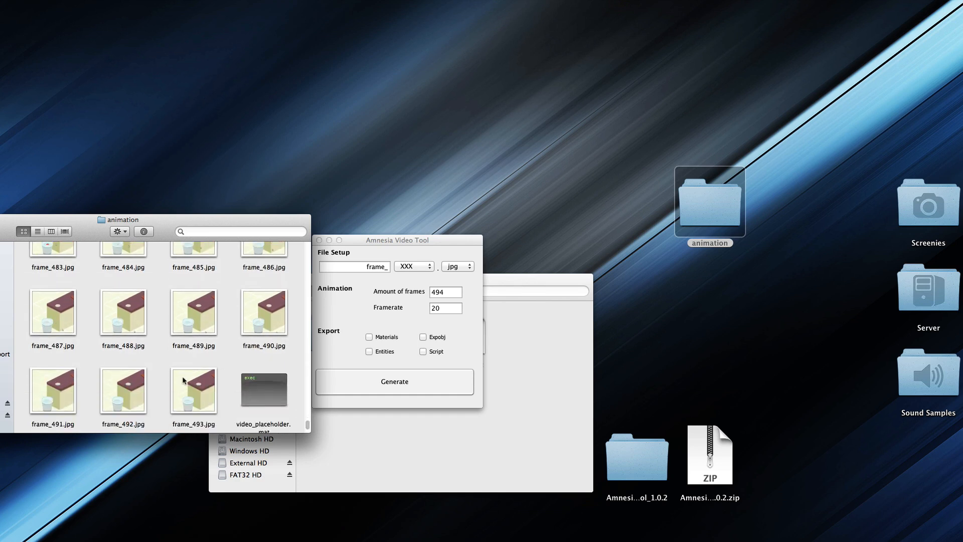
Step: Return the animation folder to its first frames and move the Amnesia Video Tool window slightly away from it
{"action": "left_click", "coordinate": [361, 338]}
{"action": "key", "text": "Tab"}
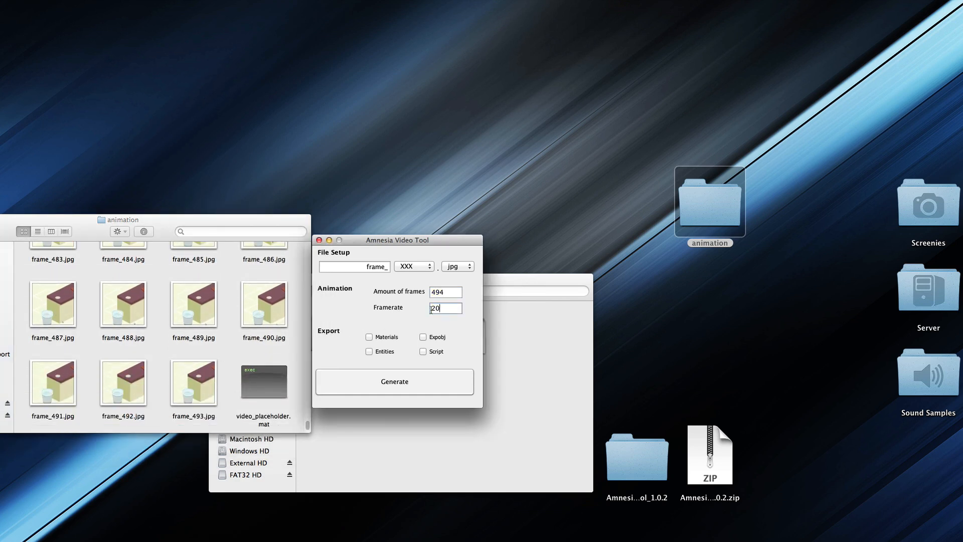
{"action": "left_click", "coordinate": [292, 414]}
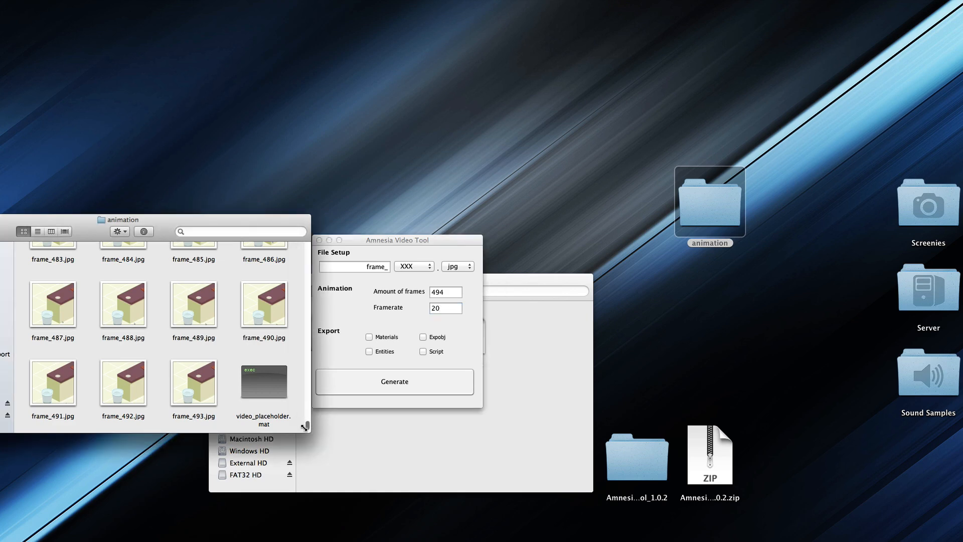
{"action": "left_click_drag", "start_coordinate": [307, 426], "coordinate": [307, 247]}
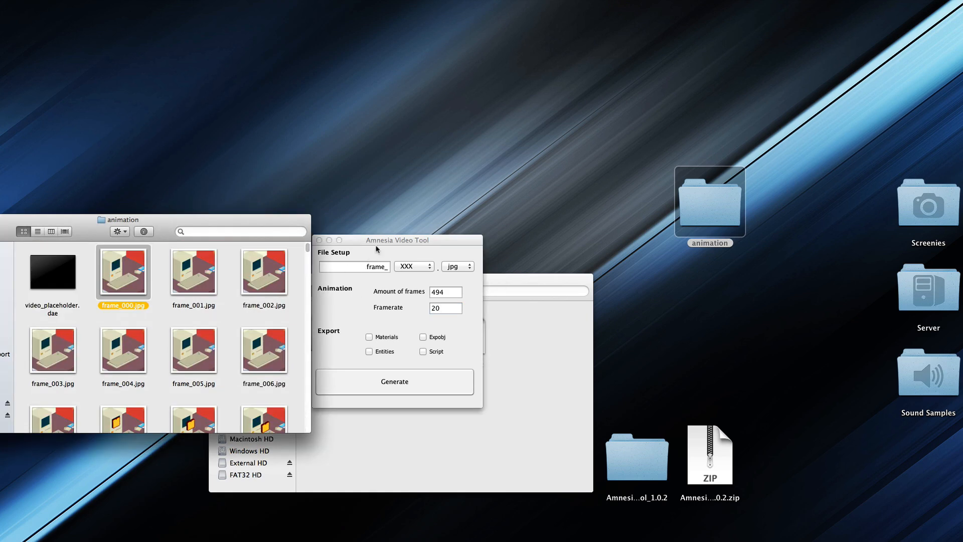
{"action": "left_click_drag", "start_coordinate": [380, 246], "coordinate": [402, 237]}
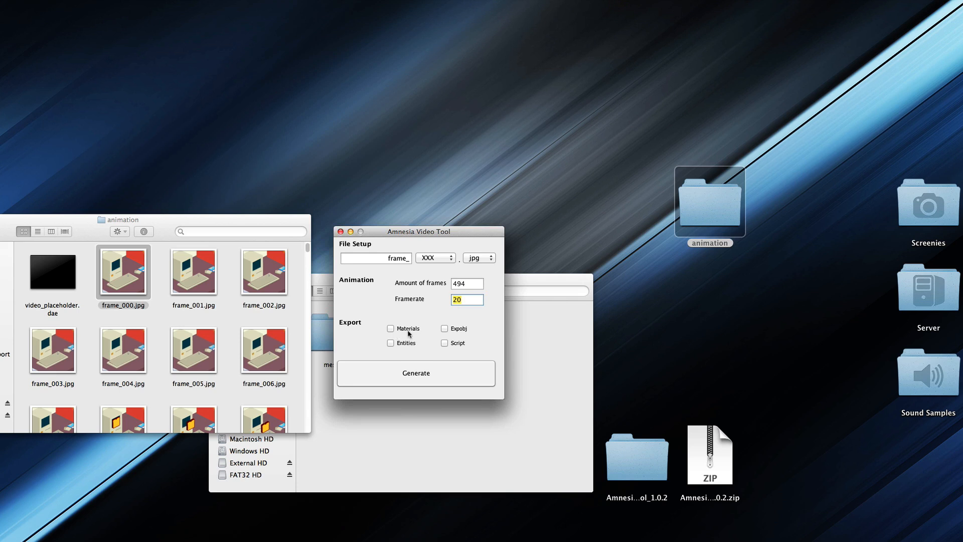
Step: Enable all four export options: Materials, Entities, Expobj and Script
{"action": "left_click", "coordinate": [408, 330]}
{"action": "left_click", "coordinate": [408, 344]}
{"action": "left_click", "coordinate": [445, 329]}
{"action": "left_click", "coordinate": [458, 345]}
{"action": "left_click", "coordinate": [452, 330]}
{"action": "left_click", "coordinate": [452, 330]}
{"action": "left_click", "coordinate": [444, 343]}
{"action": "left_click", "coordinate": [442, 341]}
{"action": "left_click", "coordinate": [401, 330]}
{"action": "left_click", "coordinate": [401, 342]}
{"action": "left_click", "coordinate": [401, 329]}
{"action": "left_click", "coordinate": [401, 342]}
Step: Generate the files into the desktop's animation folder and confirm that existing files may be overwritten
{"action": "left_click", "coordinate": [417, 378]}
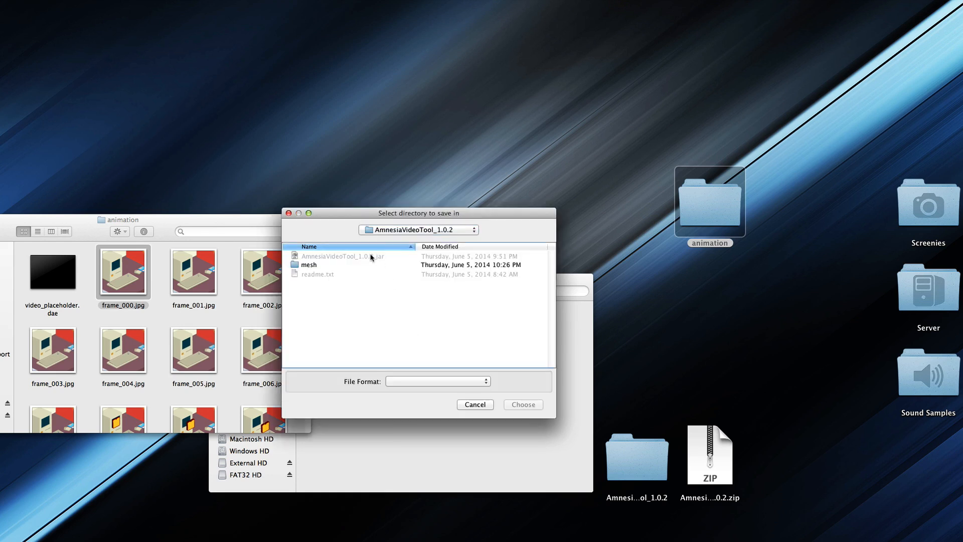
{"action": "left_click", "coordinate": [386, 230]}
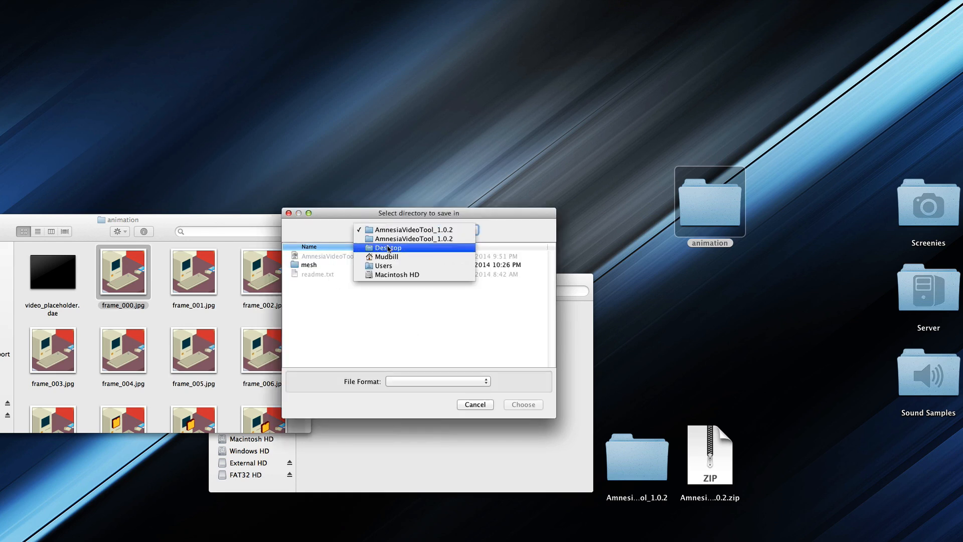
{"action": "left_click", "coordinate": [389, 251]}
{"action": "left_click", "coordinate": [320, 285]}
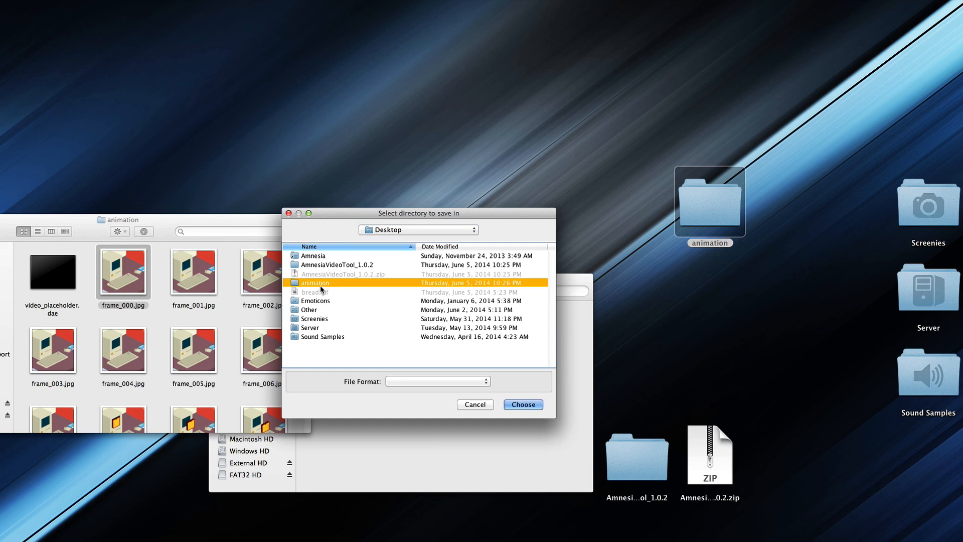
{"action": "left_click", "coordinate": [522, 405]}
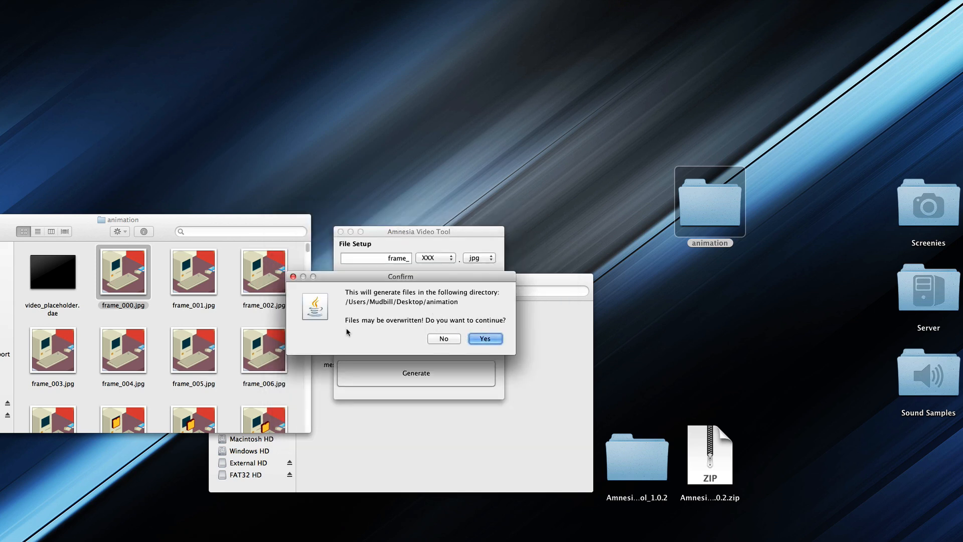
{"action": "left_click", "coordinate": [484, 339]}
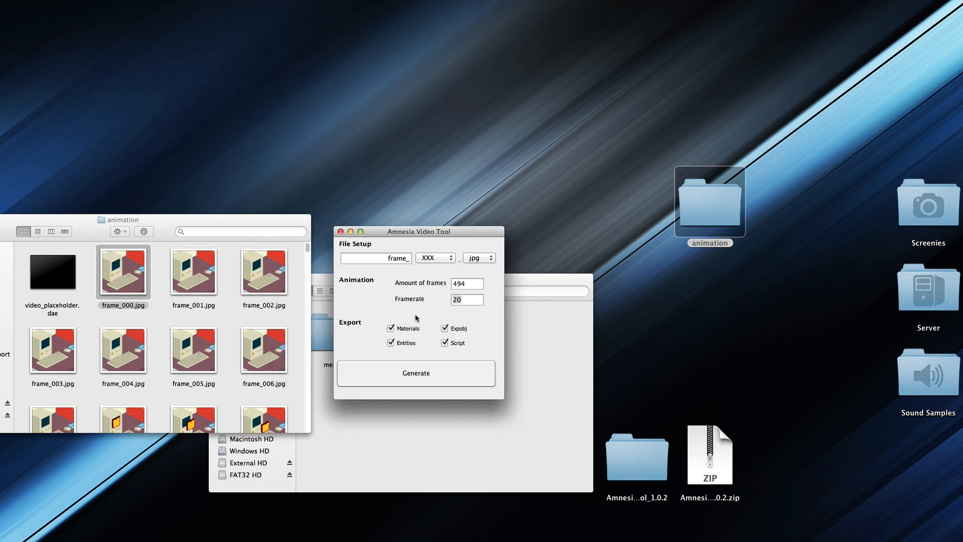
{"action": "left_click", "coordinate": [430, 325]}
Step: Select everything in the animation folder to check the number of items, and clear the selection
{"action": "left_click", "coordinate": [226, 286]}
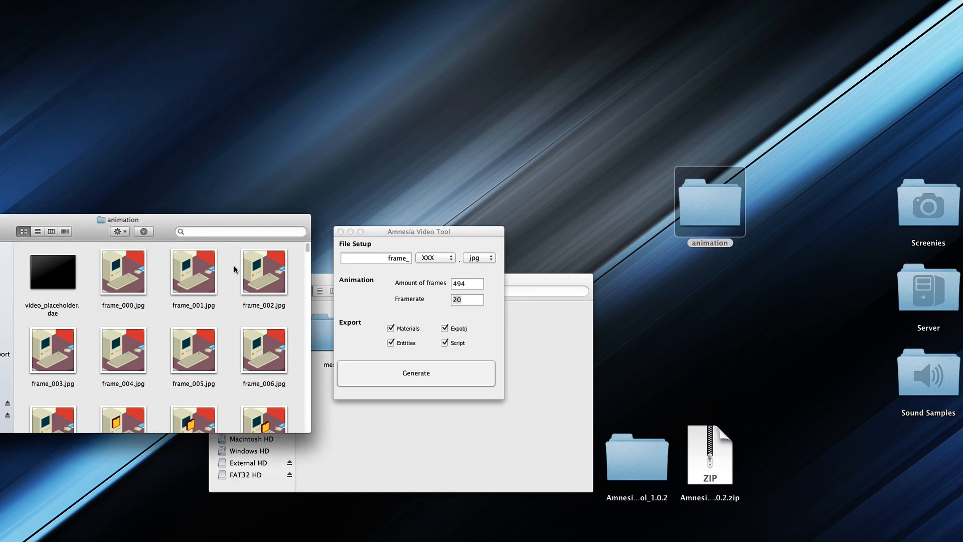
{"action": "key", "text": "super+a"}
{"action": "right_click", "coordinate": [254, 264]}
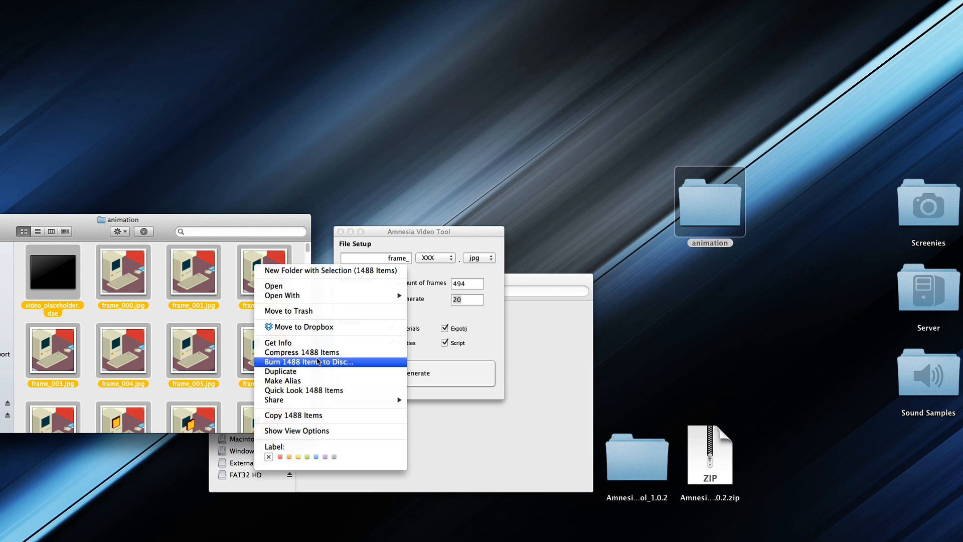
{"action": "left_click", "coordinate": [234, 310]}
{"action": "left_click", "coordinate": [236, 308]}
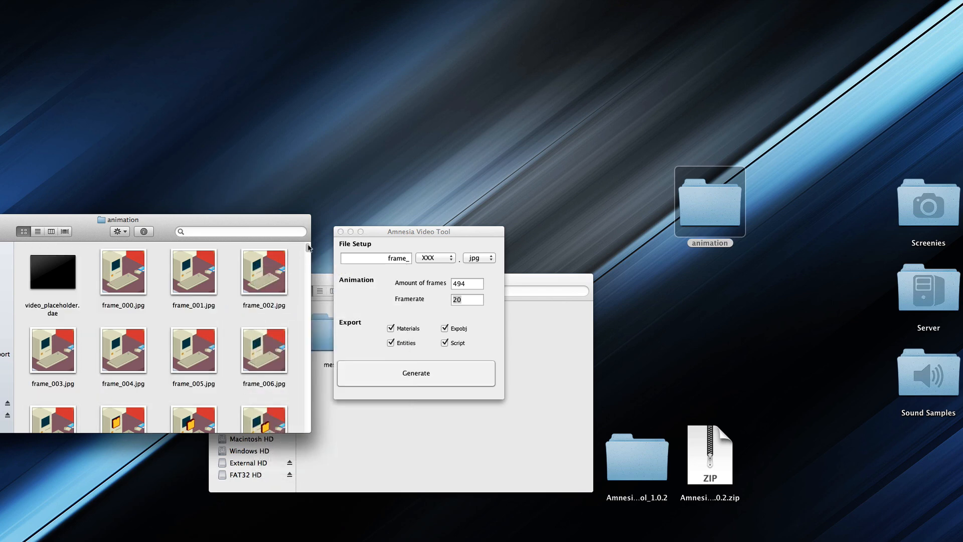
Step: Look through the generated files in the animation folder, locating animation_script.hps and animation.expobj
{"action": "left_click_drag", "start_coordinate": [310, 247], "coordinate": [306, 437]}
{"action": "left_click", "coordinate": [193, 402]}
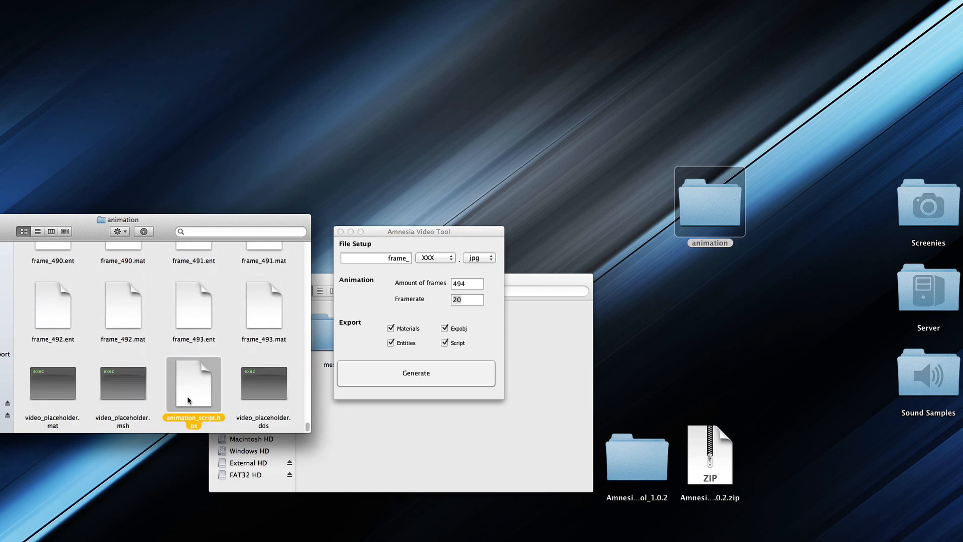
{"action": "left_click_drag", "start_coordinate": [307, 426], "coordinate": [309, 306]}
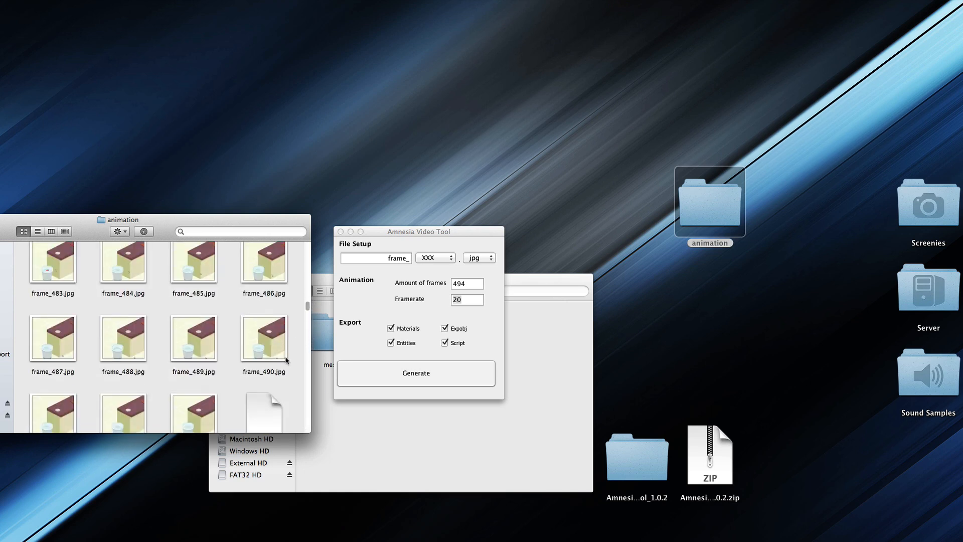
{"action": "scroll", "coordinate": [262, 360], "scroll_direction": "down", "scroll_amount": 3}
{"action": "left_click", "coordinate": [261, 357]}
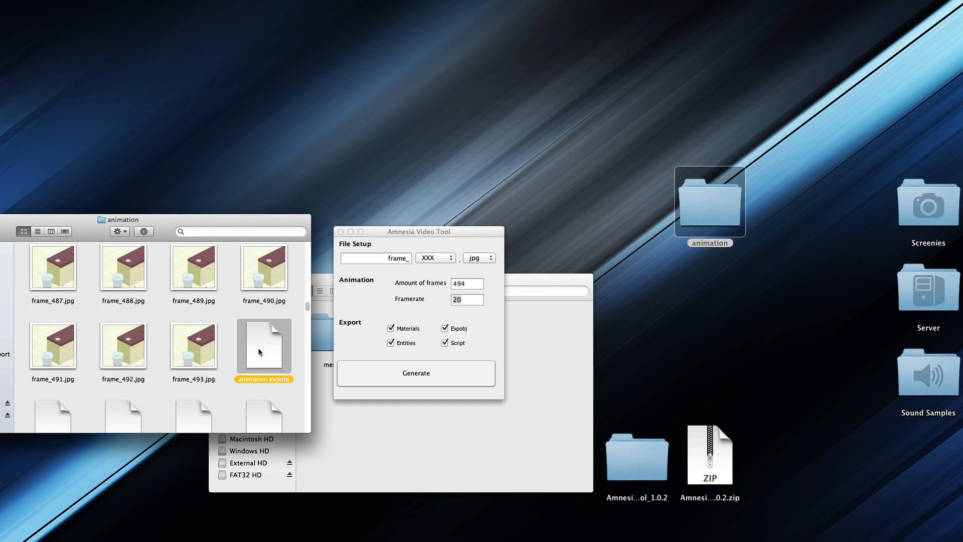
{"action": "left_click", "coordinate": [225, 318]}
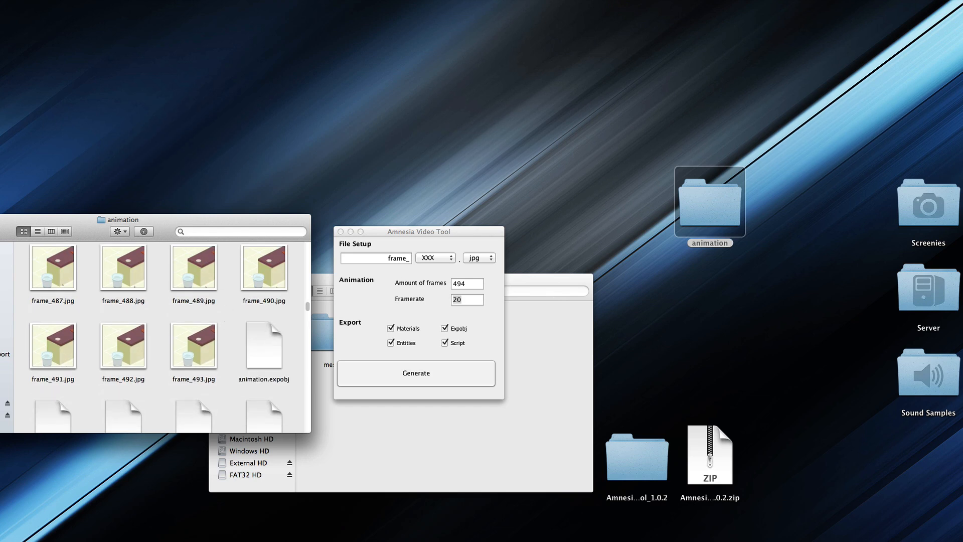
Step: Close the animation folder, the Amnesia Video Tool and the AmnesiaVideoTool_1.0.2 folder window
{"action": "key", "text": "super+w"}
{"action": "left_click", "coordinate": [399, 237]}
{"action": "left_click_drag", "start_coordinate": [381, 231], "coordinate": [341, 210]}
{"action": "left_click", "coordinate": [301, 213]}
{"action": "left_click", "coordinate": [474, 416]}
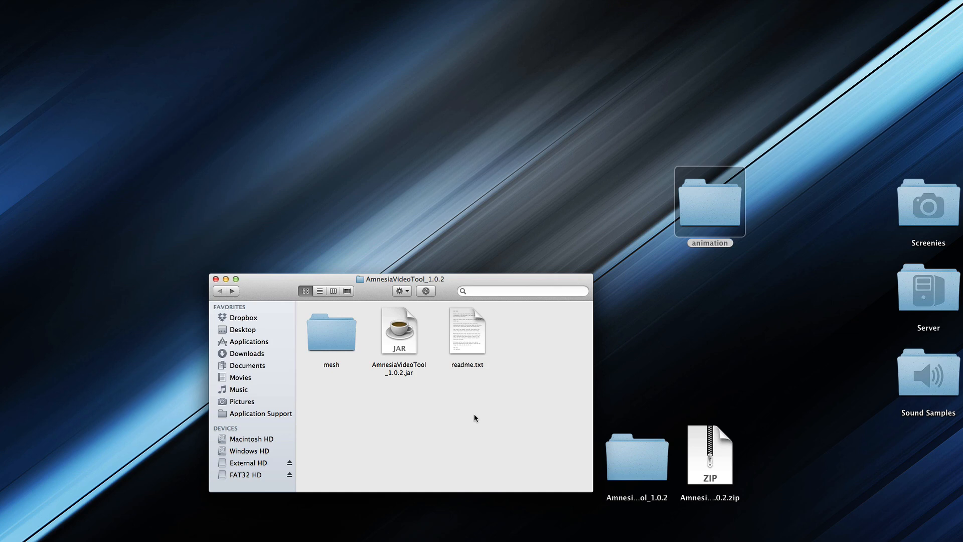
{"action": "left_click", "coordinate": [216, 279]}
Step: From the Amnesia The Dark Descent folder, open custom_stories, customstory, entities and its anim folder
{"action": "left_click", "coordinate": [366, 288]}
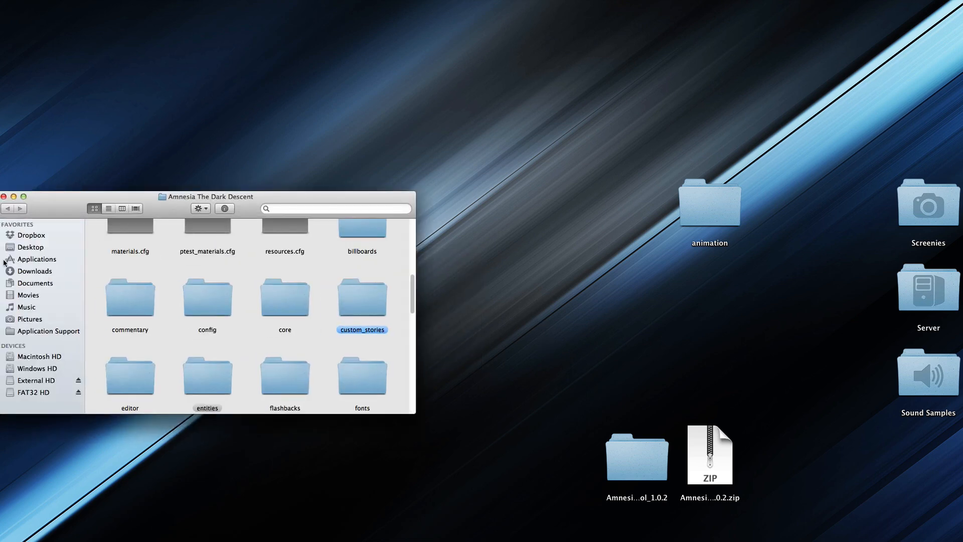
{"action": "double_click", "coordinate": [342, 286]}
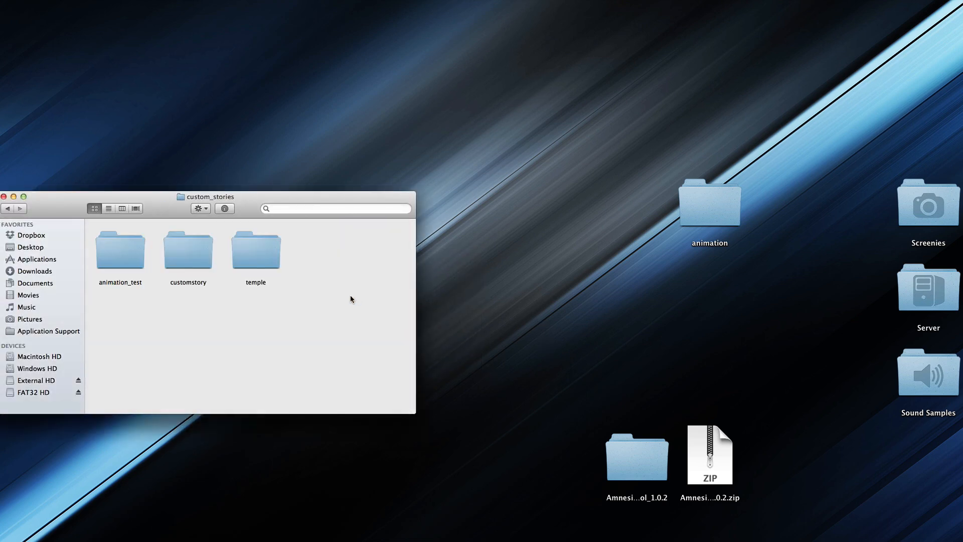
{"action": "double_click", "coordinate": [183, 258]}
{"action": "double_click", "coordinate": [119, 251]}
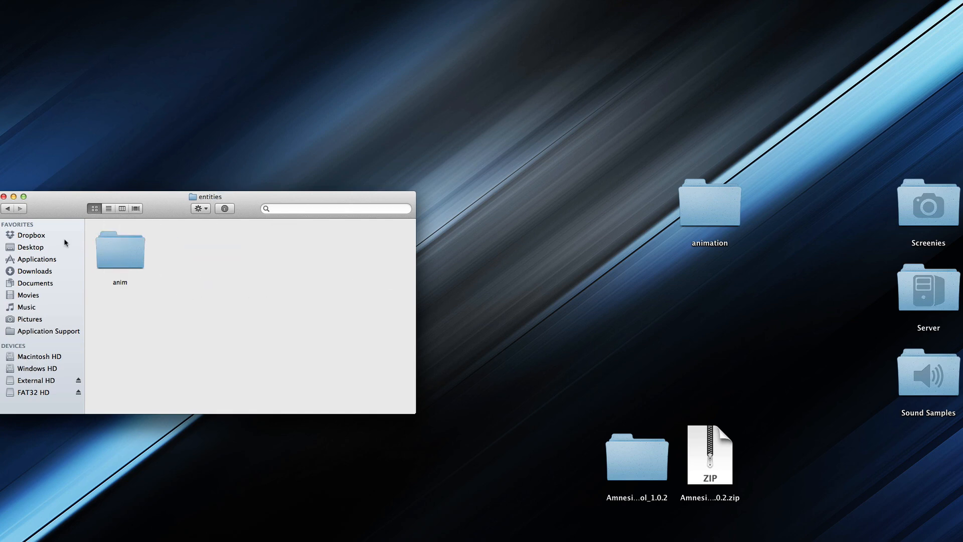
{"action": "double_click", "coordinate": [124, 254]}
Step: Open the desktop's animation folder beside the anim folder, compare their first files, and close the animation folder
{"action": "double_click", "coordinate": [711, 238]}
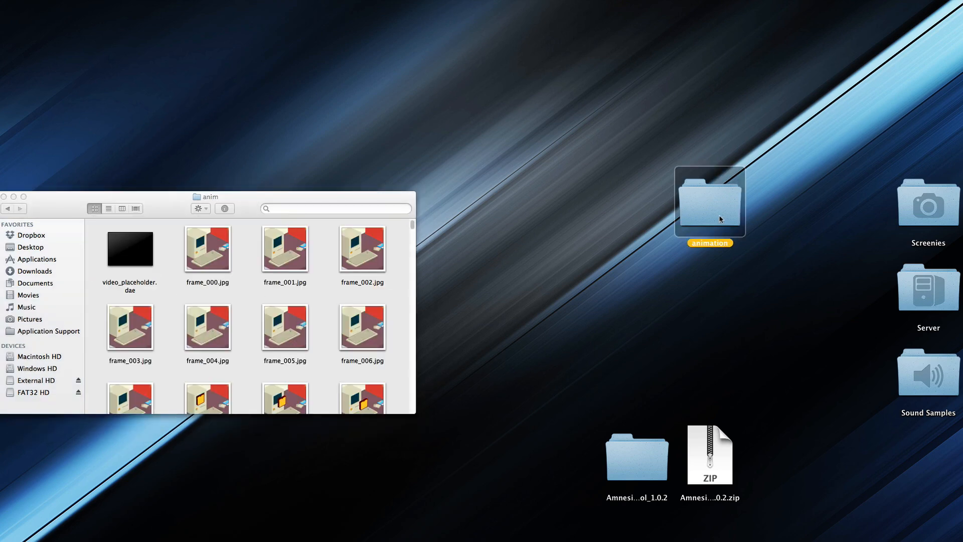
{"action": "left_click_drag", "start_coordinate": [164, 206], "coordinate": [662, 225]}
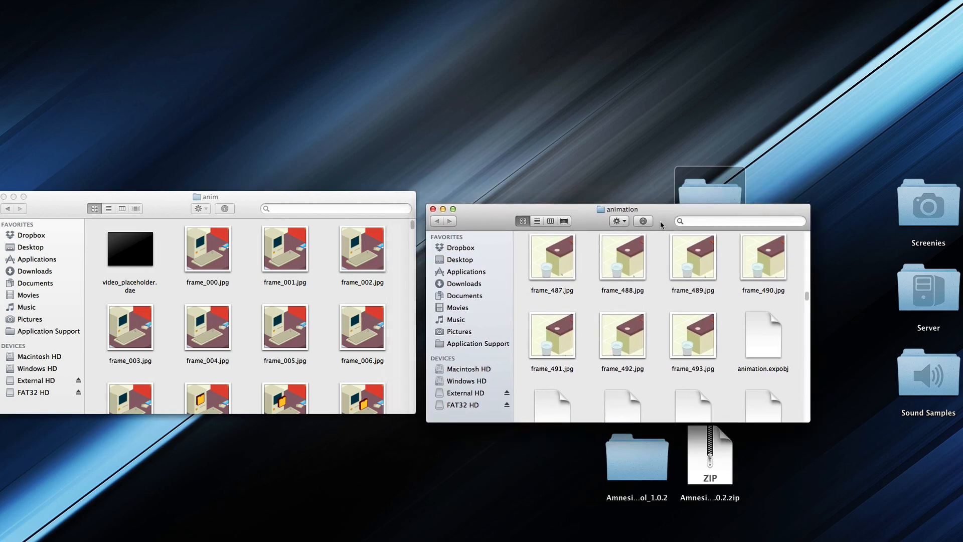
{"action": "scroll", "coordinate": [723, 279], "scroll_direction": "up", "scroll_amount": 20}
{"action": "left_click", "coordinate": [433, 208]}
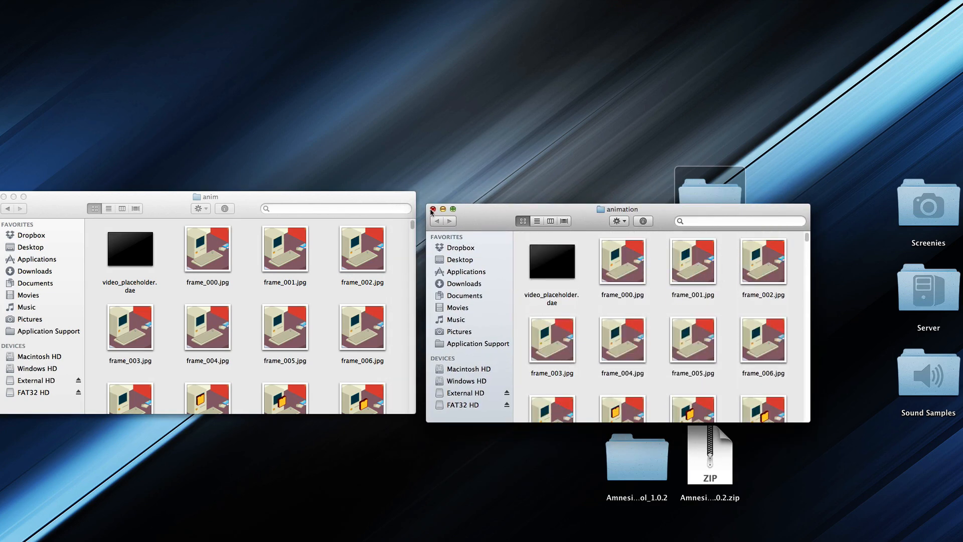
Step: Remove the existing anim folder from the custom story's entities folder, return to customstory and reopen entities
{"action": "left_click", "coordinate": [10, 210]}
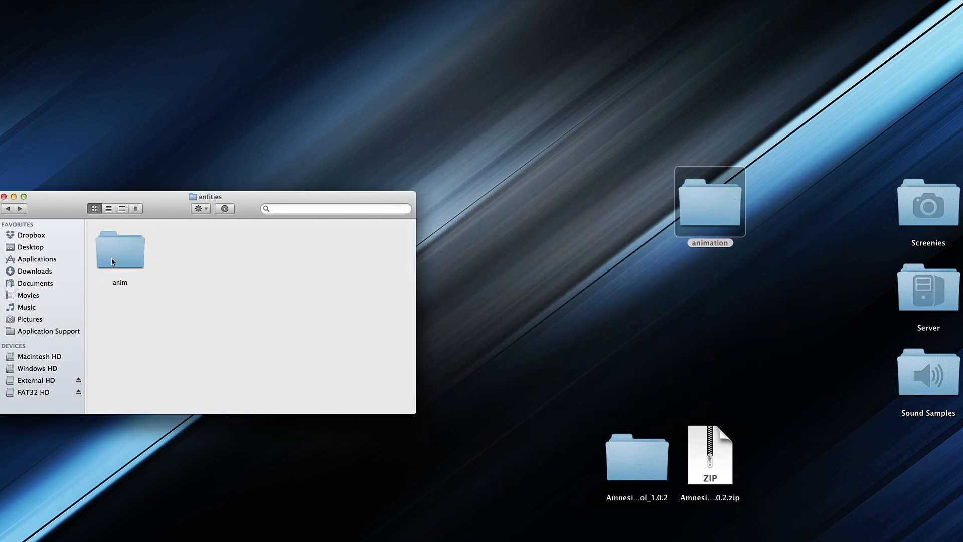
{"action": "left_click", "coordinate": [111, 257]}
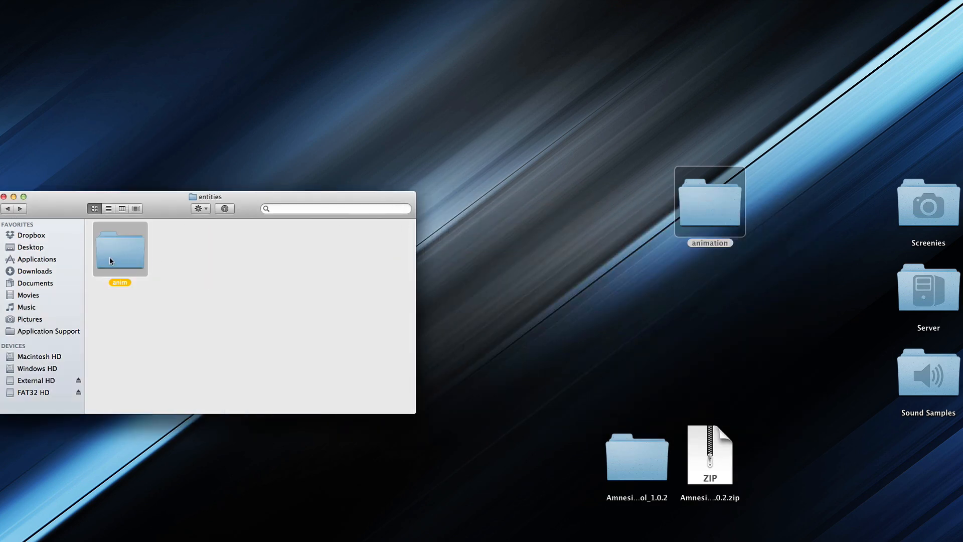
{"action": "left_click", "coordinate": [8, 209]}
{"action": "left_click", "coordinate": [142, 248]}
{"action": "left_click", "coordinate": [363, 337]}
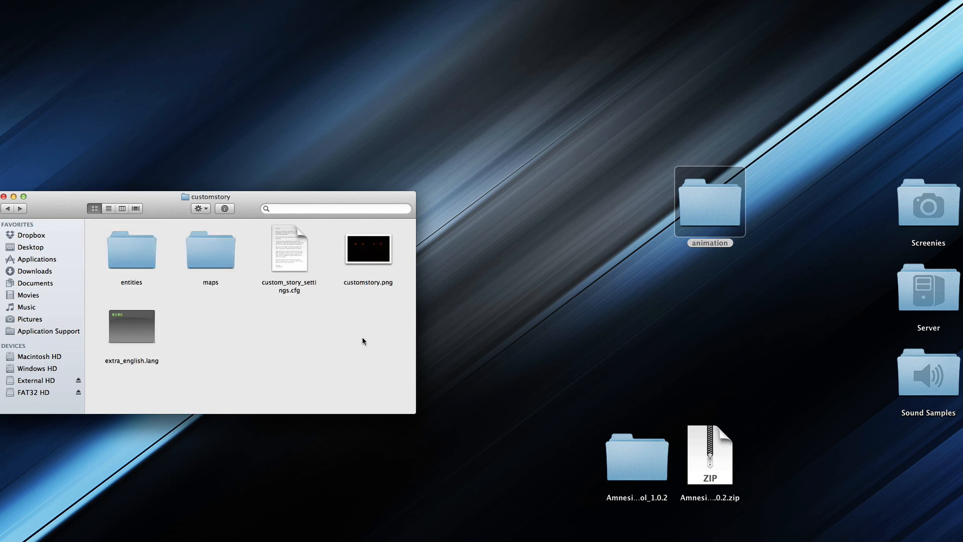
{"action": "left_click", "coordinate": [128, 251]}
{"action": "double_click", "coordinate": [138, 255]}
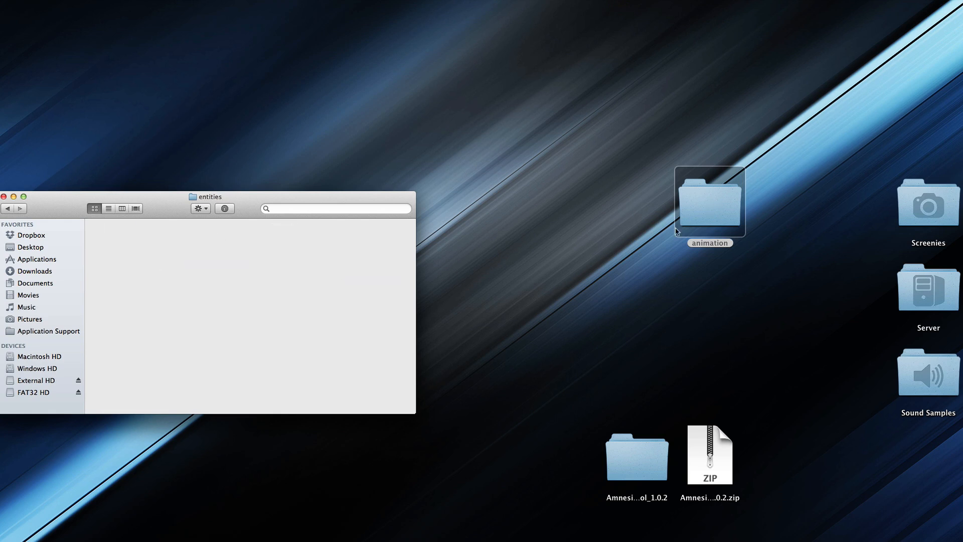
Step: Move the desktop's animation folder into the custom story's entities folder and return to the customstory folder
{"action": "left_click_drag", "start_coordinate": [676, 231], "coordinate": [282, 321]}
{"action": "left_click", "coordinate": [170, 310]}
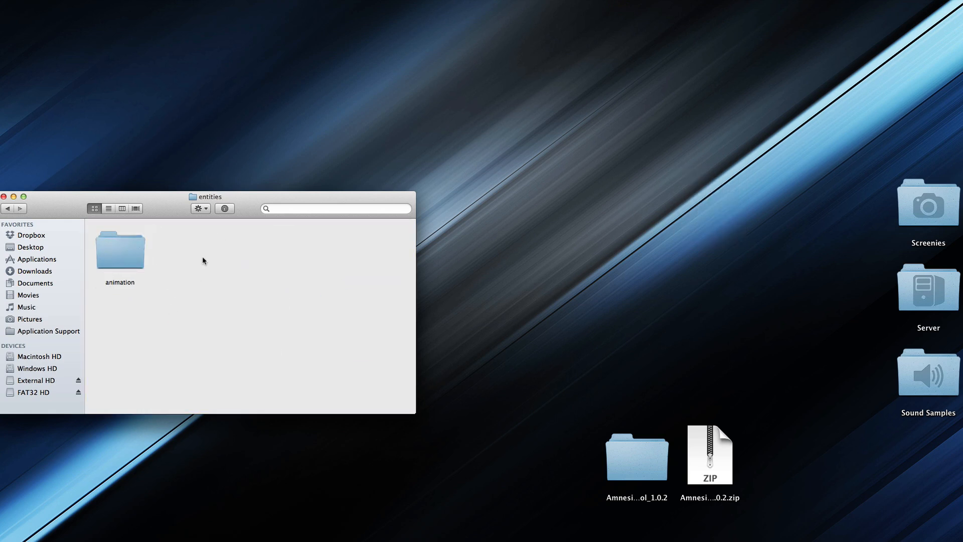
{"action": "left_click", "coordinate": [9, 211]}
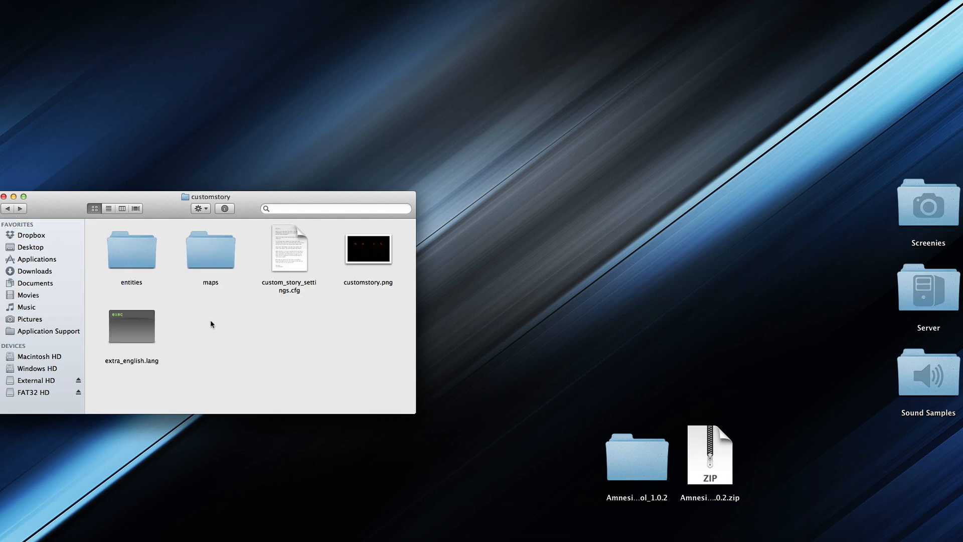
Step: Launch the HPL Level Editor, place its window beside the customstory folder and enlarge the Perspective viewport to fill the view area
{"action": "left_click", "coordinate": [716, 534]}
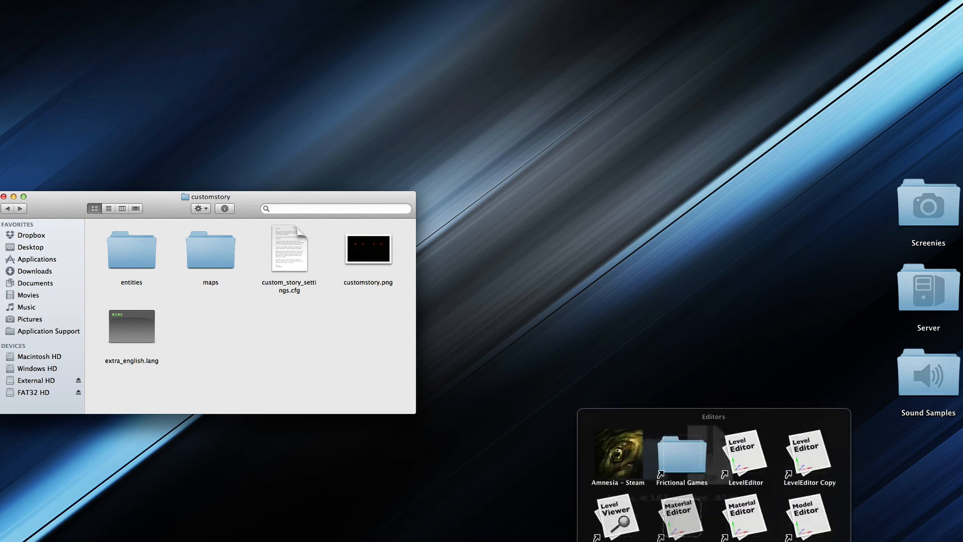
{"action": "left_click", "coordinate": [745, 451]}
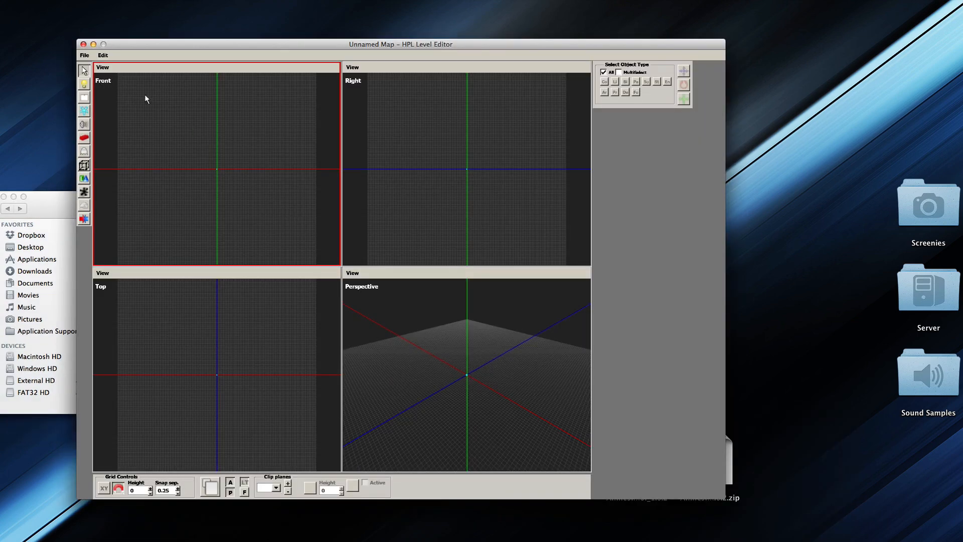
{"action": "left_click_drag", "start_coordinate": [141, 44], "coordinate": [296, 70]}
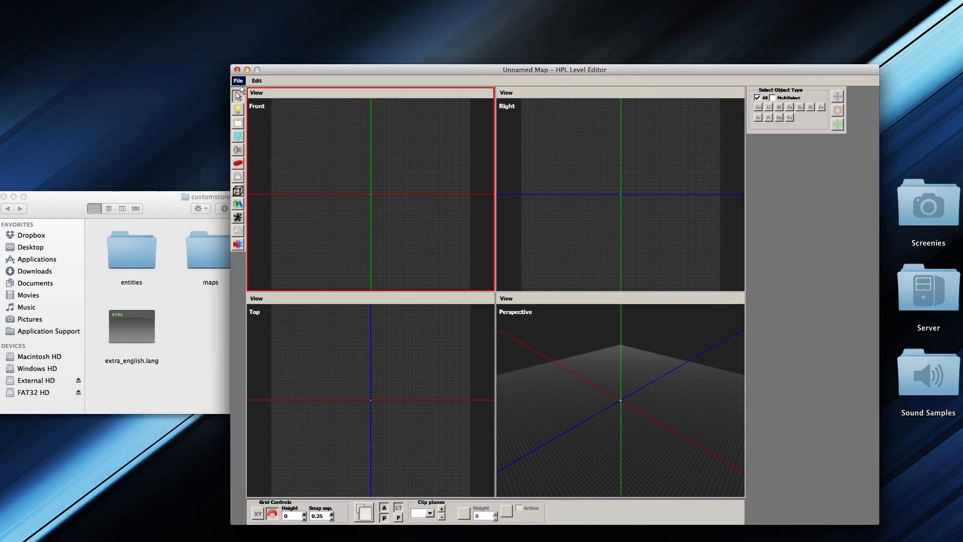
{"action": "left_click", "coordinate": [580, 361]}
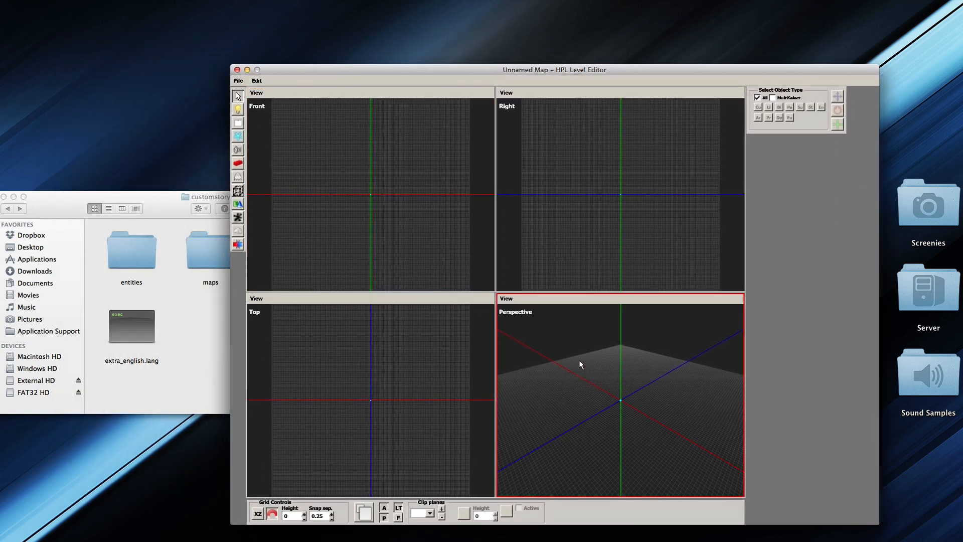
{"action": "key", "text": "space"}
Step: Draw a plane primitive from the grid origin using the wooden plank floor material from static_objects, mansionbase, floor
{"action": "left_click", "coordinate": [243, 206]}
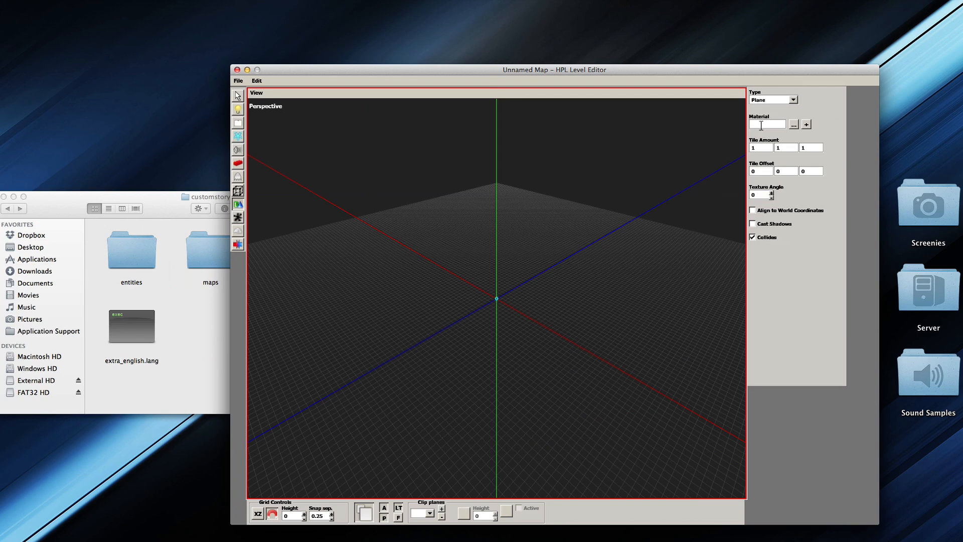
{"action": "left_click", "coordinate": [795, 124]}
{"action": "double_click", "coordinate": [388, 242]}
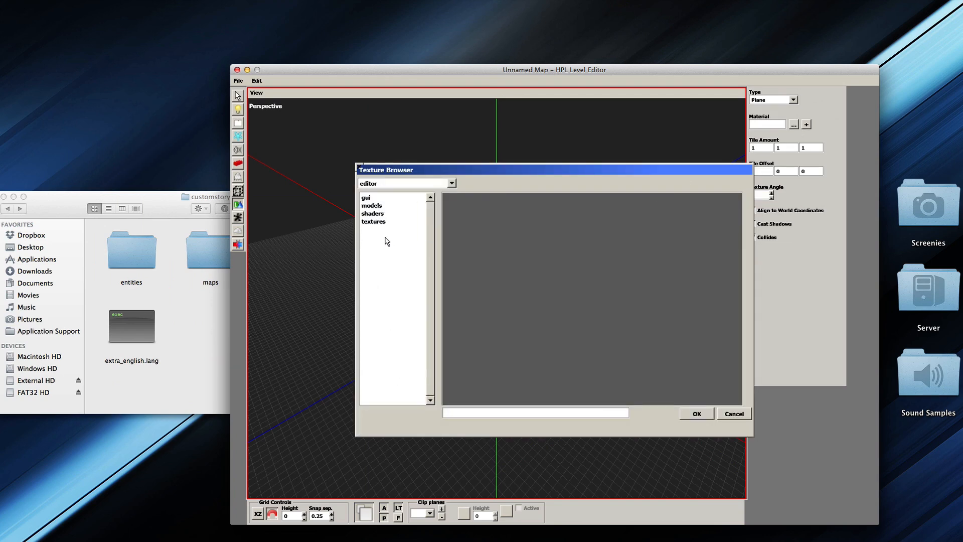
{"action": "left_click", "coordinate": [452, 183]}
{"action": "left_click", "coordinate": [384, 253]}
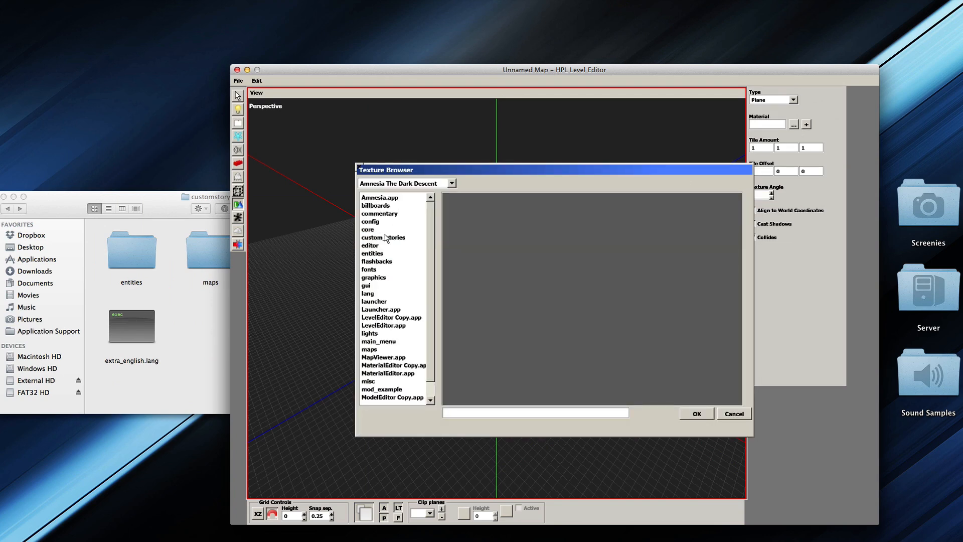
{"action": "scroll", "coordinate": [387, 251], "scroll_direction": "down", "scroll_amount": 5}
{"action": "double_click", "coordinate": [378, 374]}
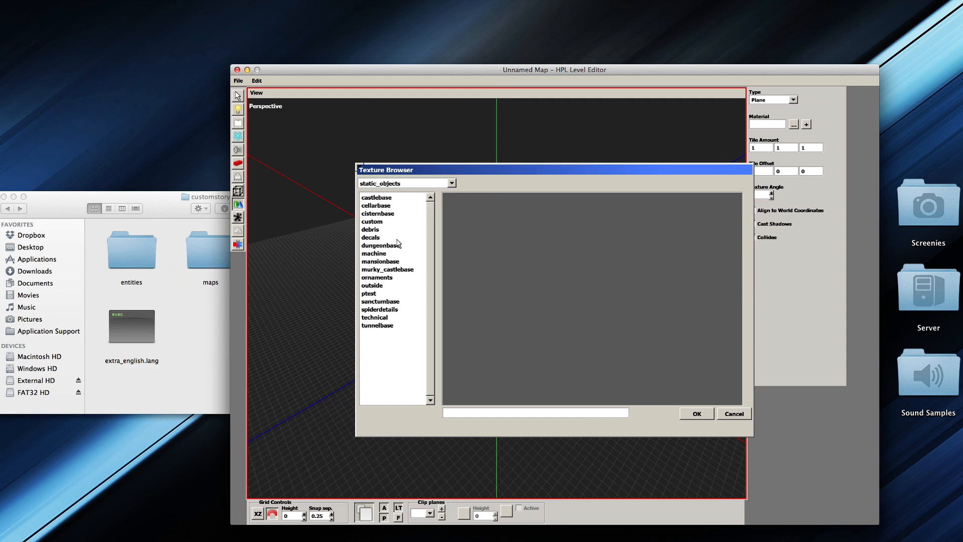
{"action": "double_click", "coordinate": [384, 262]}
{"action": "double_click", "coordinate": [374, 205]}
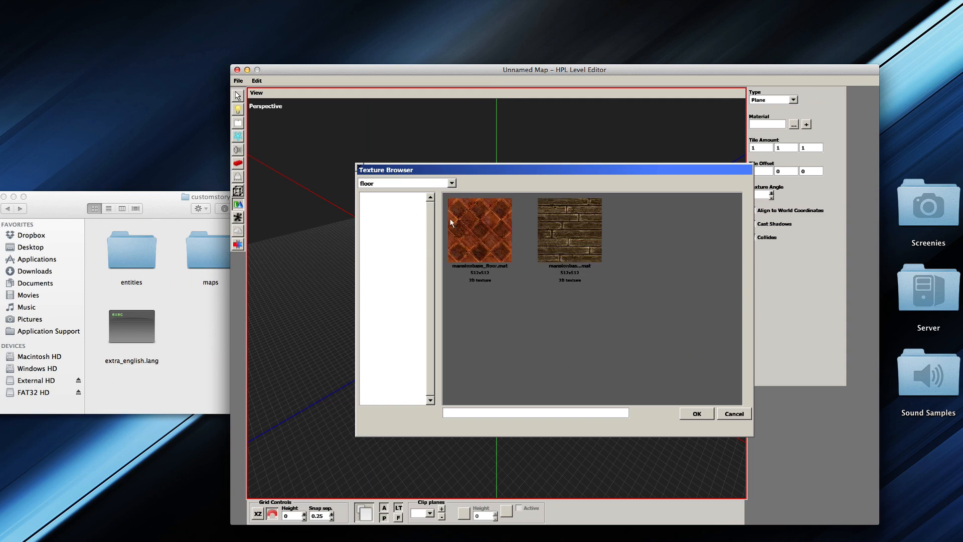
{"action": "double_click", "coordinate": [548, 218]}
{"action": "left_click_drag", "start_coordinate": [496, 302], "coordinate": [527, 452]}
{"action": "left_click_drag", "start_coordinate": [500, 375], "coordinate": [315, 208]}
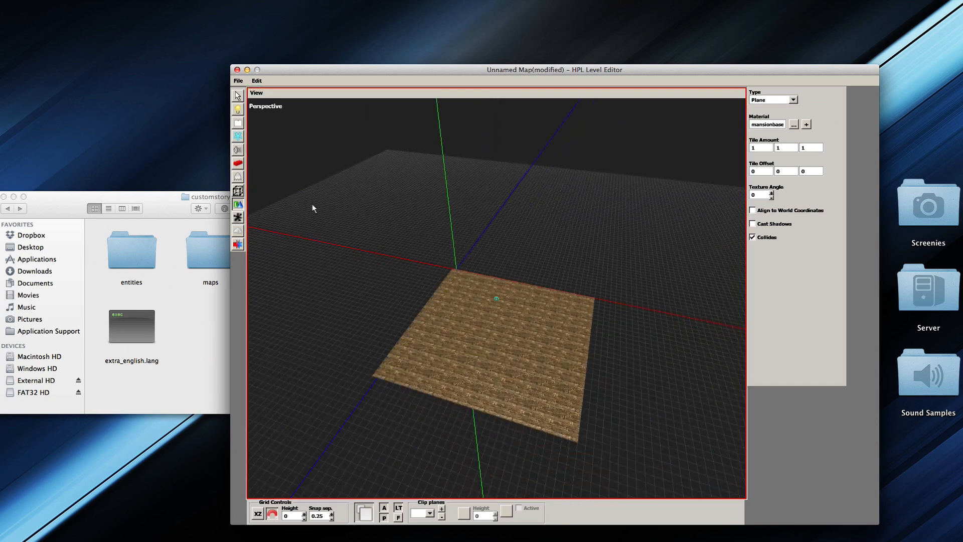
Step: Place a BoxLight on the floor plane and set its diffuse color to R 0.5, G 0.5, B 0.5
{"action": "left_click", "coordinate": [238, 109]}
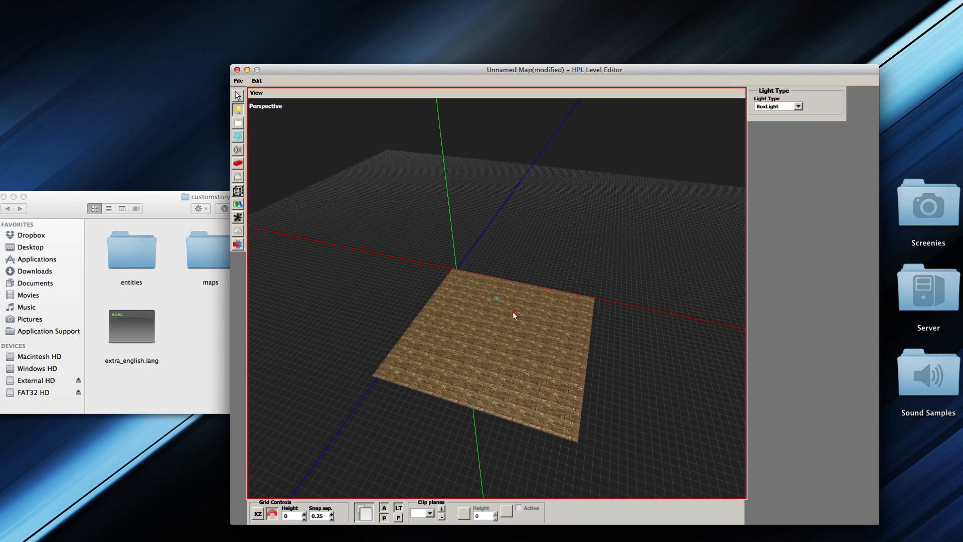
{"action": "left_click", "coordinate": [513, 311]}
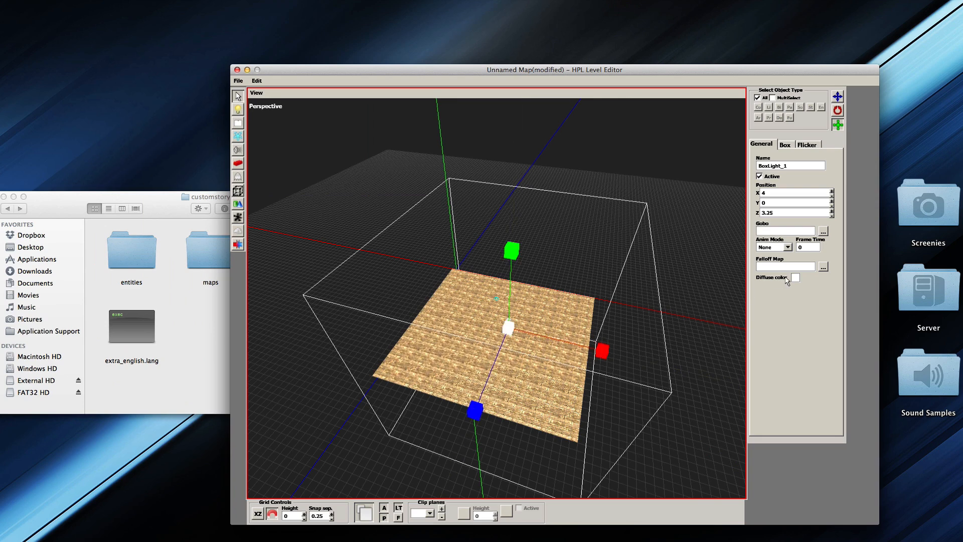
{"action": "left_click", "coordinate": [796, 278]}
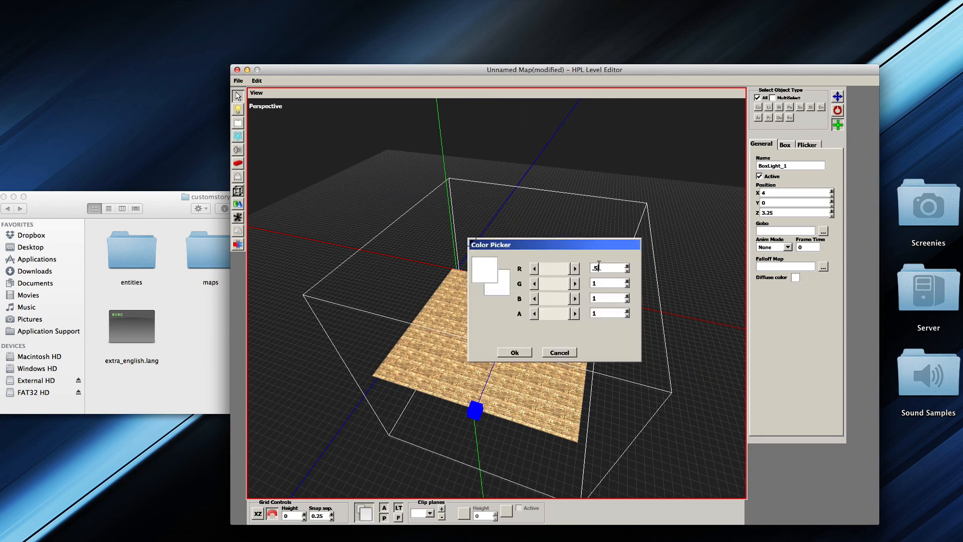
{"action": "left_click", "coordinate": [599, 264]}
{"action": "type", "text": ".5"}
{"action": "key", "text": "Tab"}
{"action": "type", "text": ".5"}
{"action": "key", "text": "Tab"}
{"action": "type", "text": ".5"}
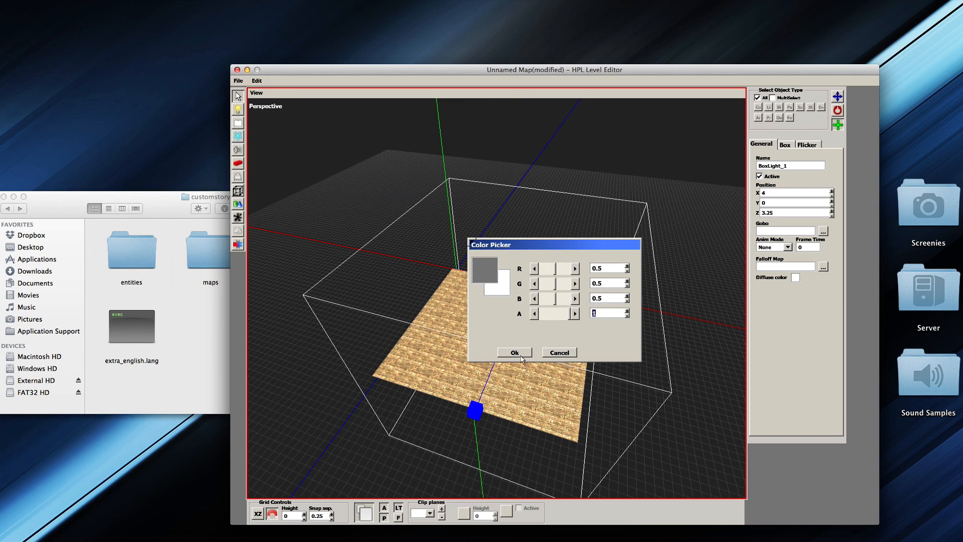
{"action": "left_click", "coordinate": [521, 356]}
{"action": "left_click", "coordinate": [659, 305]}
Step: Add a PlayerStart area on the floor, rotate it to Y -90 and move it to X 6.5, Y 0, Z 3.75
{"action": "scroll", "coordinate": [503, 335], "scroll_direction": "up", "scroll_amount": 2}
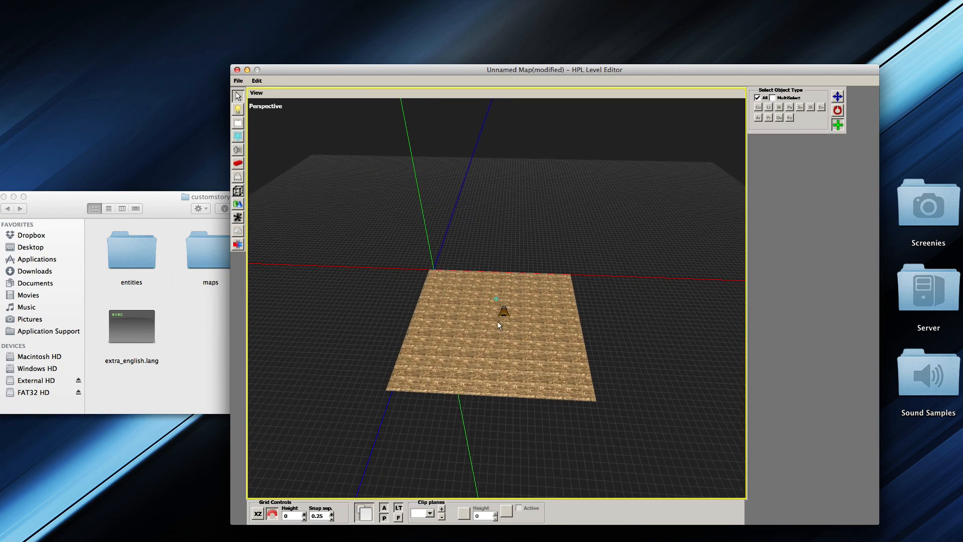
{"action": "left_click", "coordinate": [238, 191]}
{"action": "left_click", "coordinate": [810, 108]}
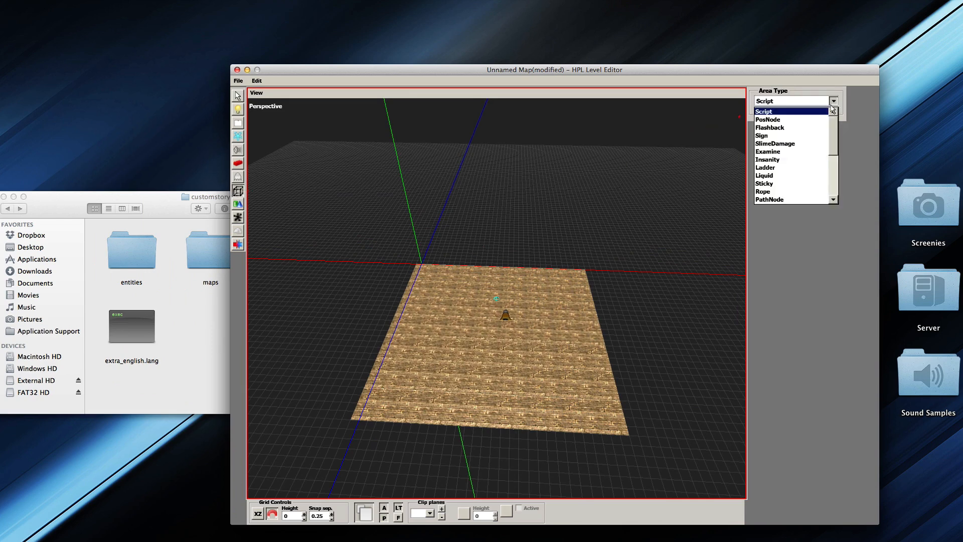
{"action": "left_click", "coordinate": [782, 201]}
{"action": "left_click", "coordinate": [543, 396]}
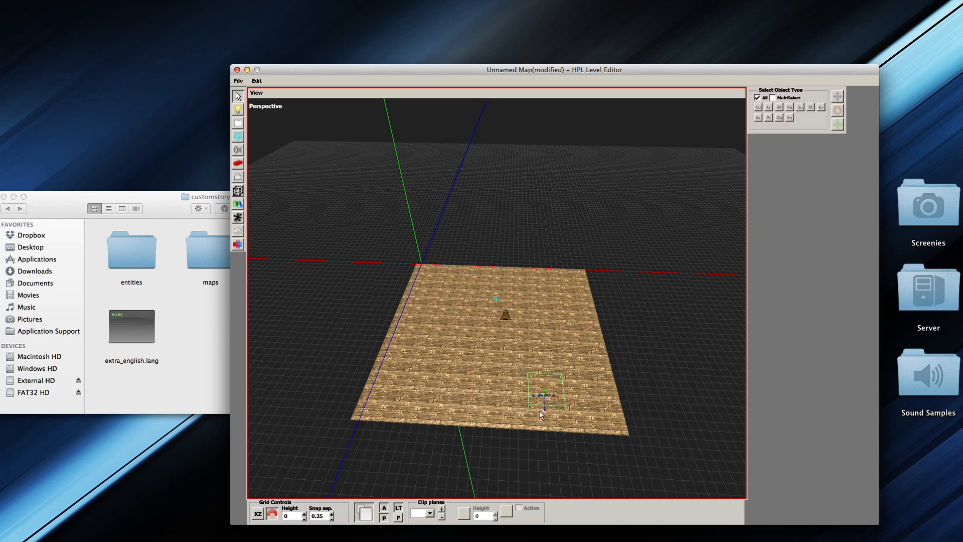
{"action": "left_click", "coordinate": [545, 407]}
{"action": "key", "text": "r"}
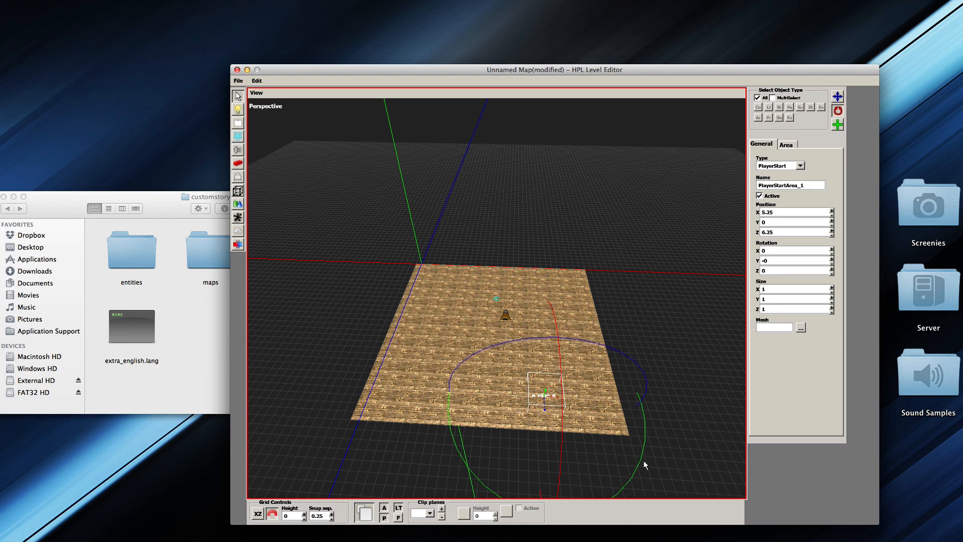
{"action": "left_click_drag", "start_coordinate": [643, 461], "coordinate": [624, 334]}
{"action": "key", "text": "t"}
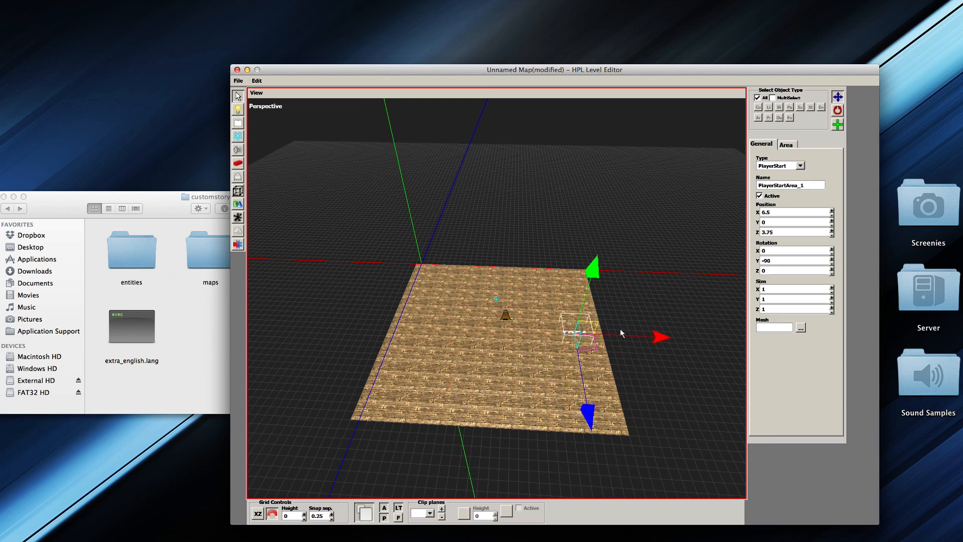
{"action": "left_click", "coordinate": [598, 353]}
Step: Save the map as animation2 in the maps folder of custom_stories, customstory
{"action": "key", "text": "ctrl+s"}
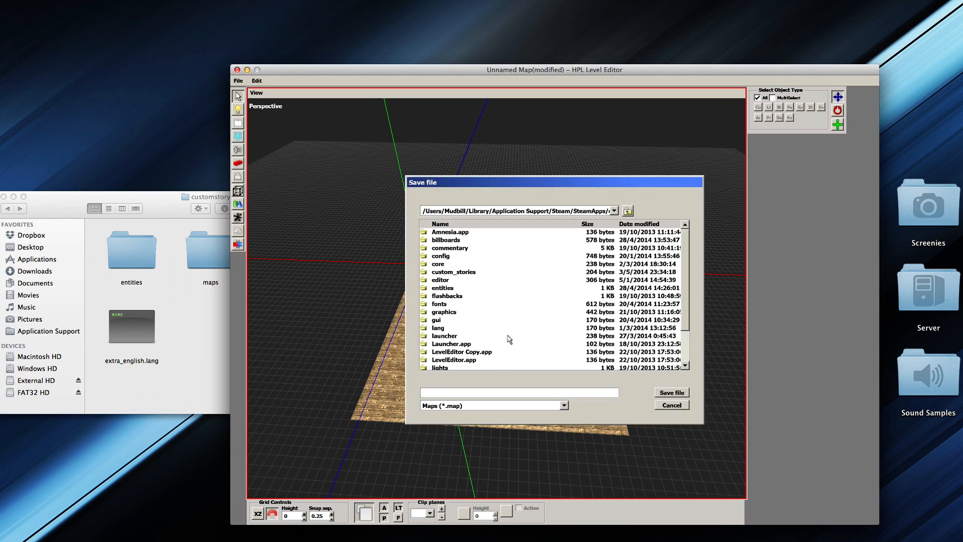
{"action": "double_click", "coordinate": [433, 279]}
{"action": "double_click", "coordinate": [445, 241]}
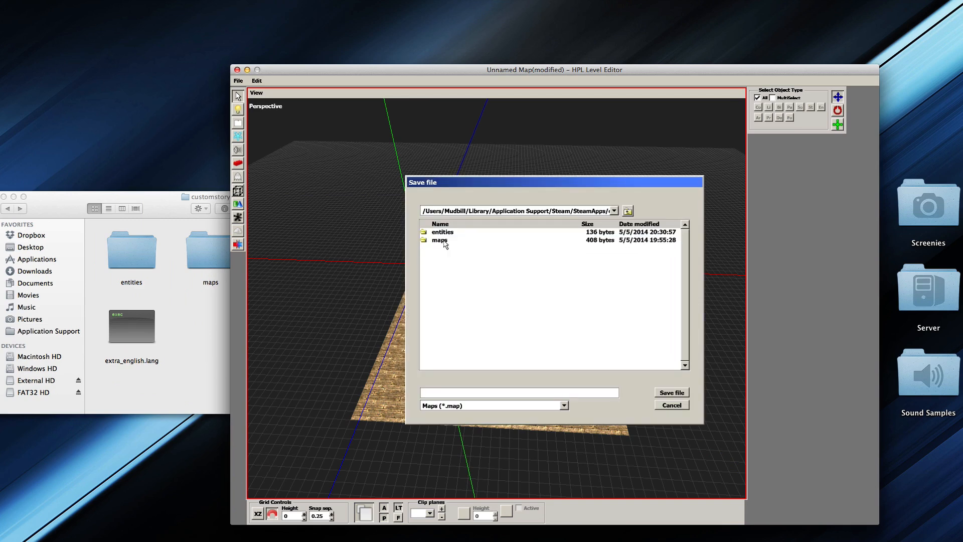
{"action": "double_click", "coordinate": [439, 241]}
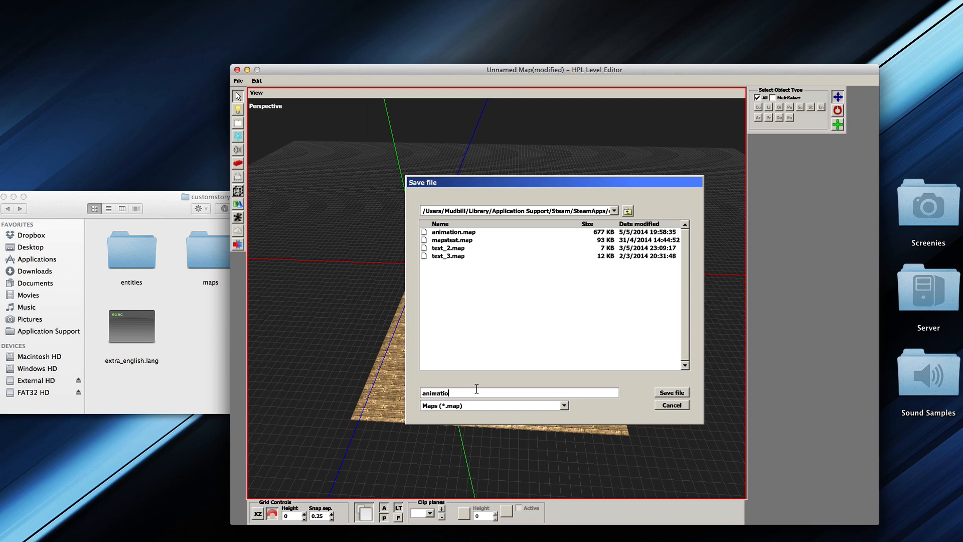
{"action": "key", "text": "Return"}
Step: Import animation.expobj from the animation folder inside the custom story's entities folder
{"action": "scroll", "coordinate": [481, 392], "scroll_direction": "up", "scroll_amount": 2}
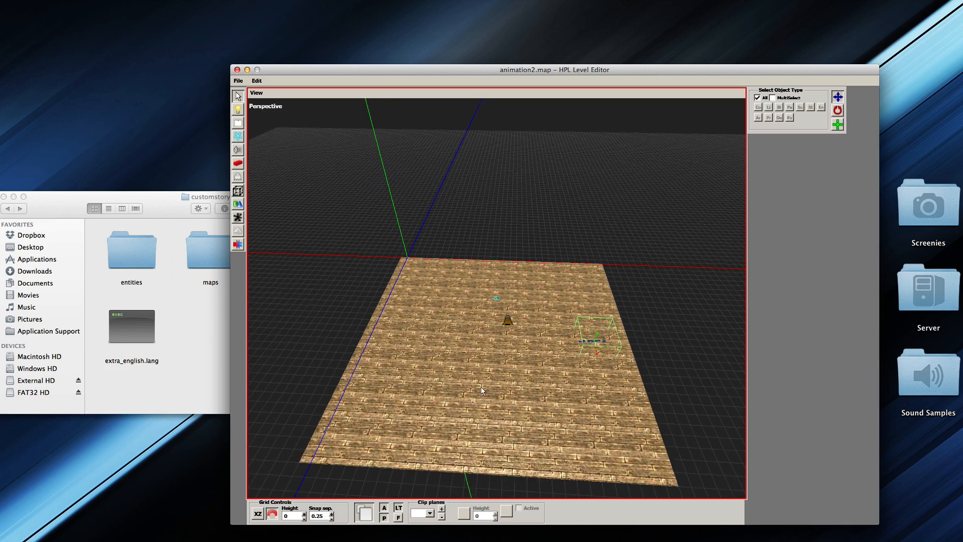
{"action": "scroll", "coordinate": [494, 402], "scroll_direction": "down", "scroll_amount": 1}
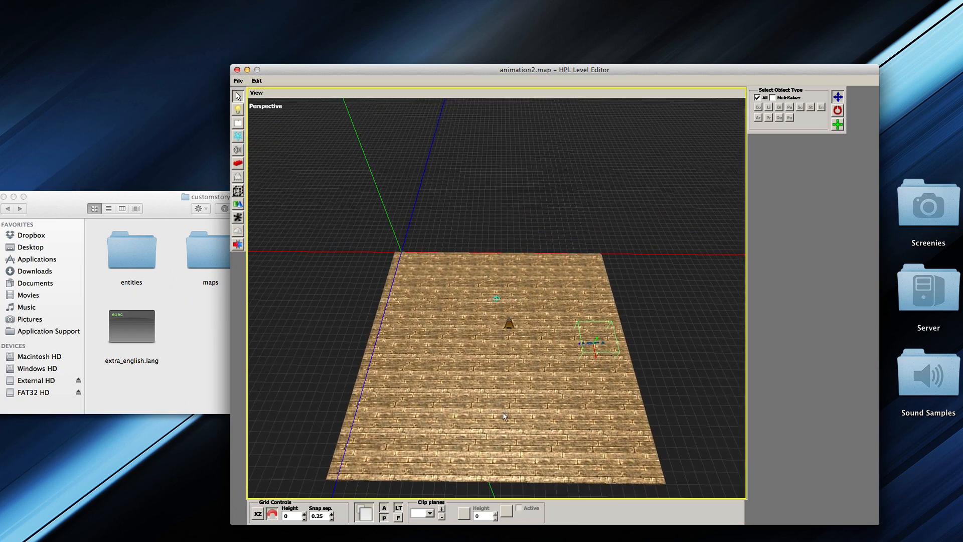
{"action": "left_click", "coordinate": [239, 81]}
{"action": "left_click", "coordinate": [242, 145]}
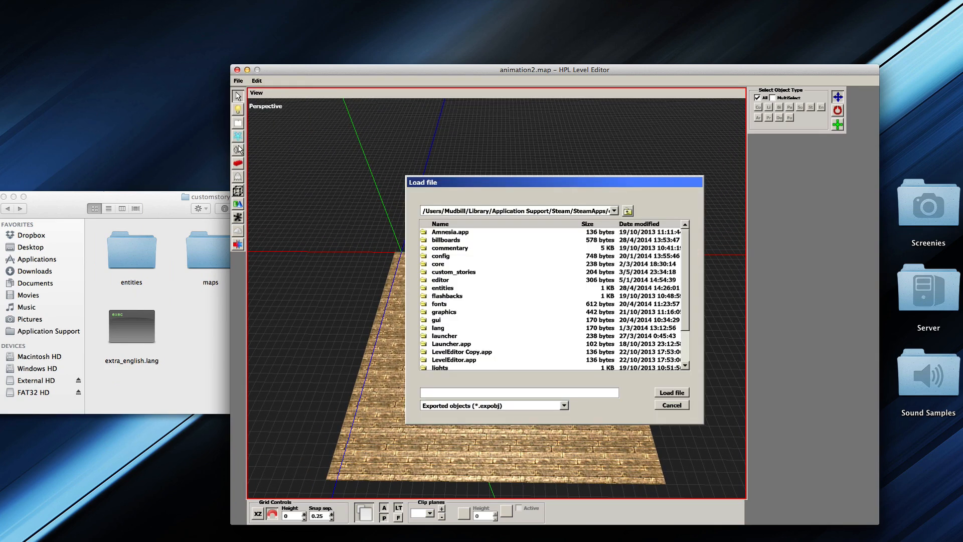
{"action": "double_click", "coordinate": [449, 273]}
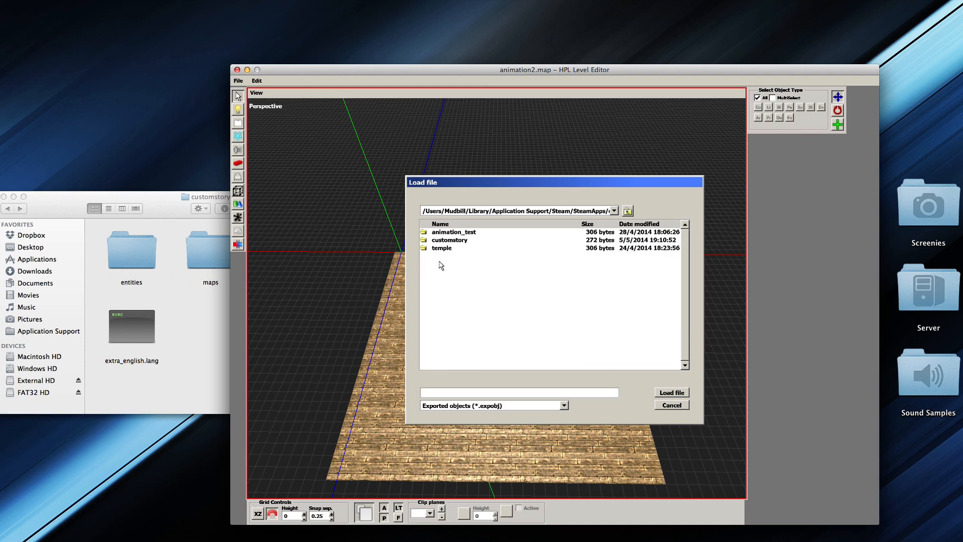
{"action": "double_click", "coordinate": [460, 248]}
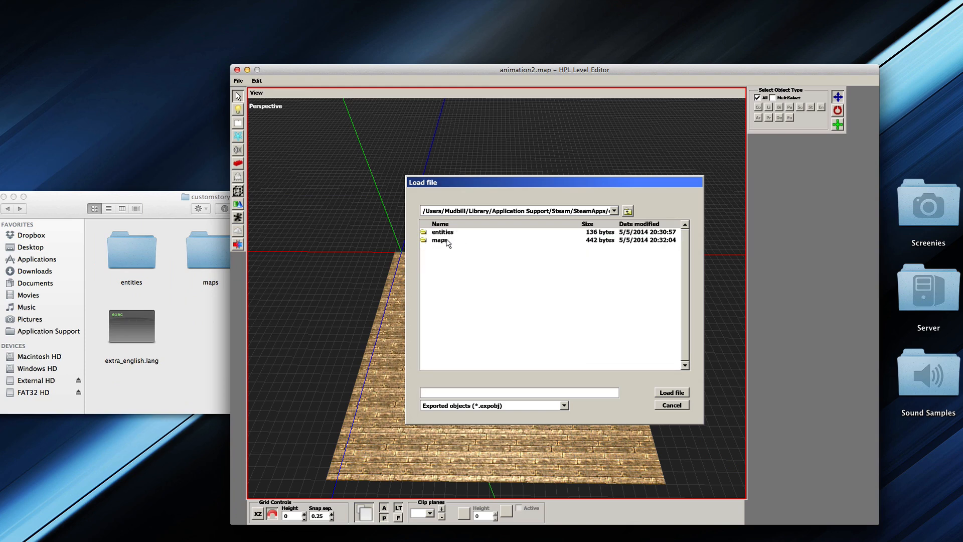
{"action": "double_click", "coordinate": [444, 234]}
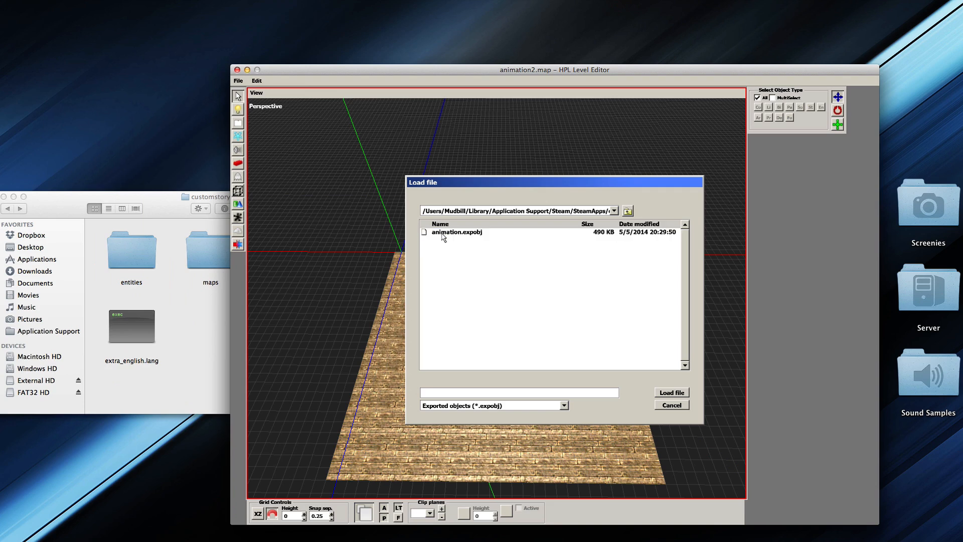
{"action": "left_click", "coordinate": [447, 237]}
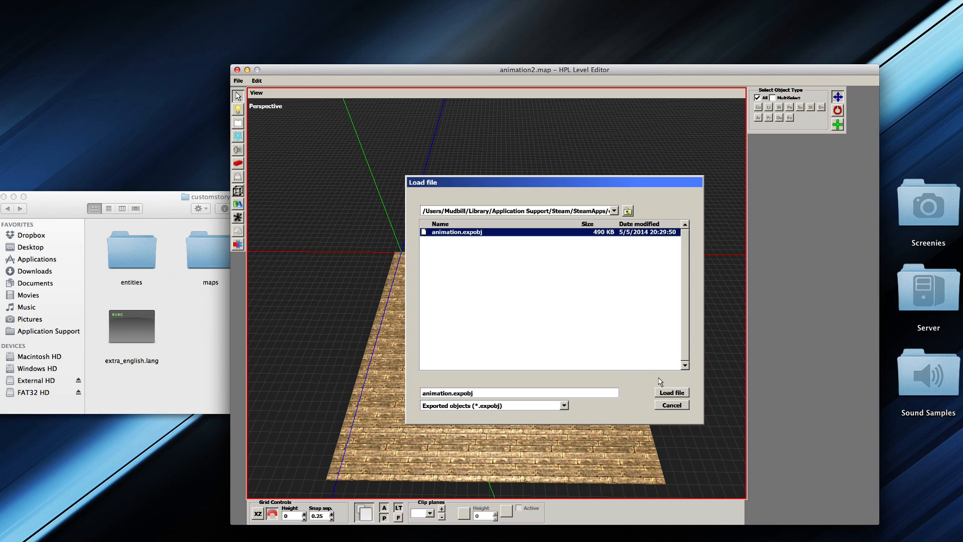
{"action": "left_click", "coordinate": [674, 396]}
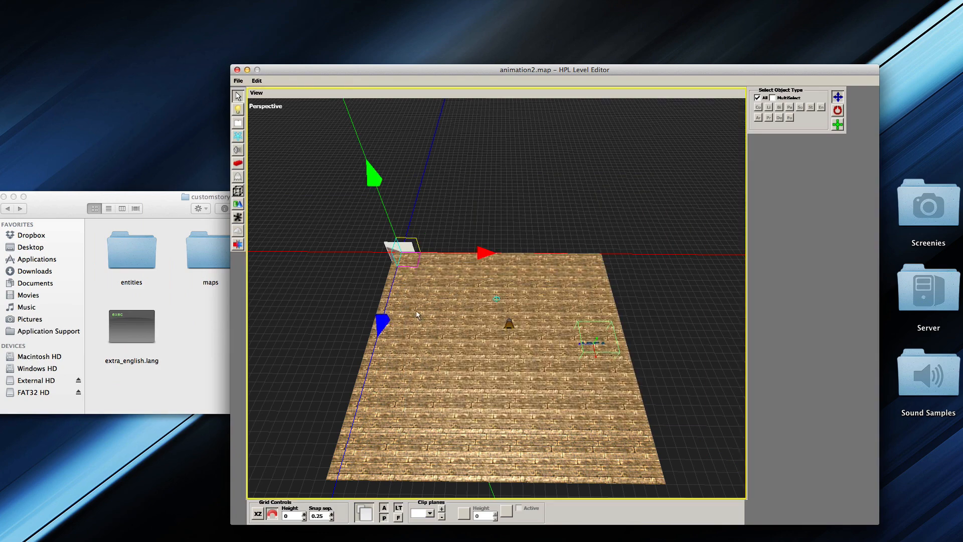
Step: Move the imported animation frames to X 1.75, Y 1, Z 0 above the floor's back edge and select the frame_338 entity
{"action": "left_click_drag", "start_coordinate": [416, 310], "coordinate": [522, 333]}
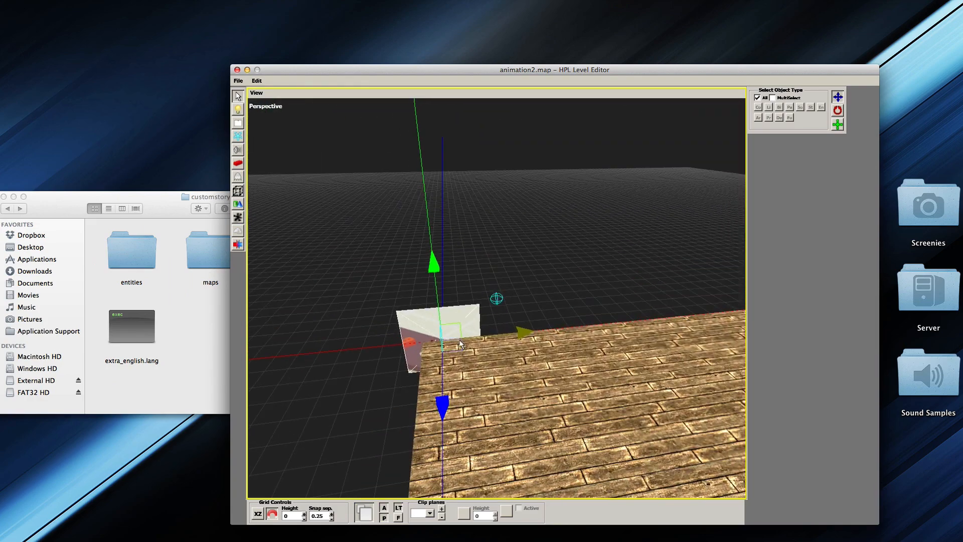
{"action": "left_click_drag", "start_coordinate": [434, 264], "coordinate": [424, 179]}
{"action": "left_click_drag", "start_coordinate": [532, 263], "coordinate": [555, 258]}
{"action": "left_click", "coordinate": [502, 294]}
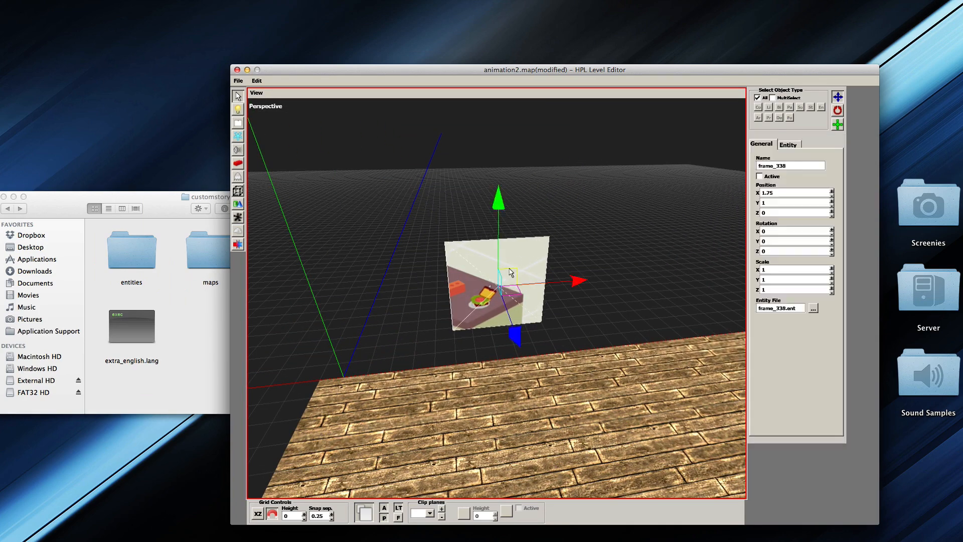
{"action": "left_click_drag", "start_coordinate": [502, 294], "coordinate": [435, 291]}
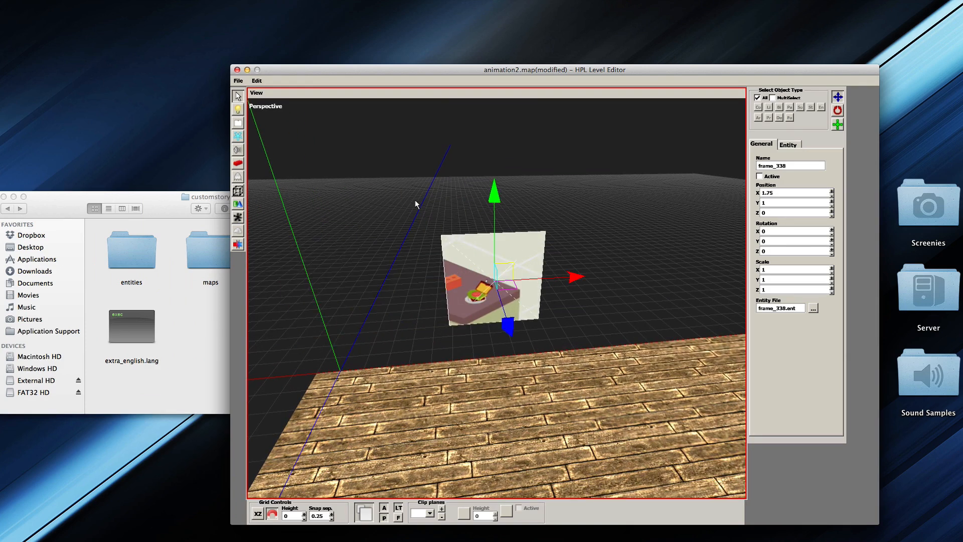
Step: Review the frame entities in the map's object search list, close it and reselect frame_338
{"action": "left_click_drag", "start_coordinate": [433, 221], "coordinate": [462, 250]}
{"action": "left_click", "coordinate": [441, 204]}
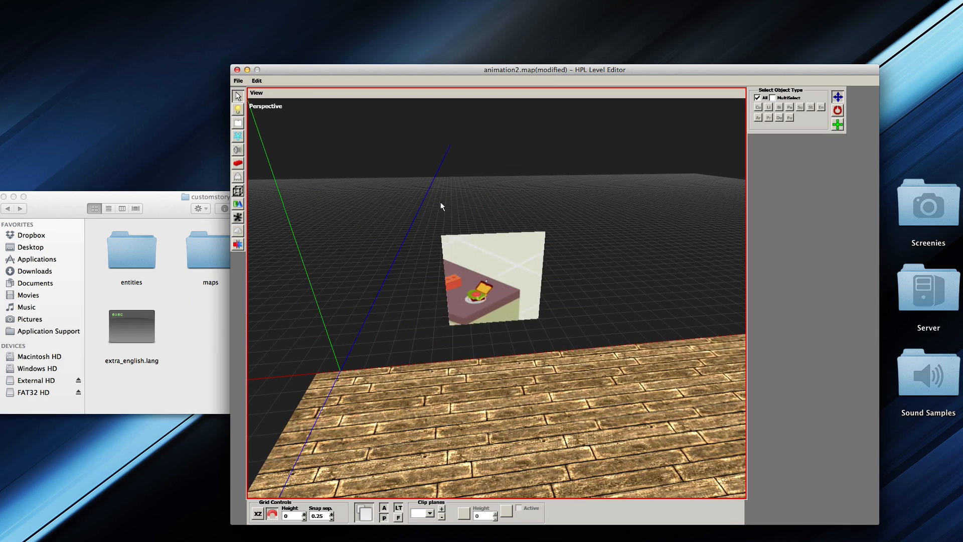
{"action": "key", "text": "ctrl+f"}
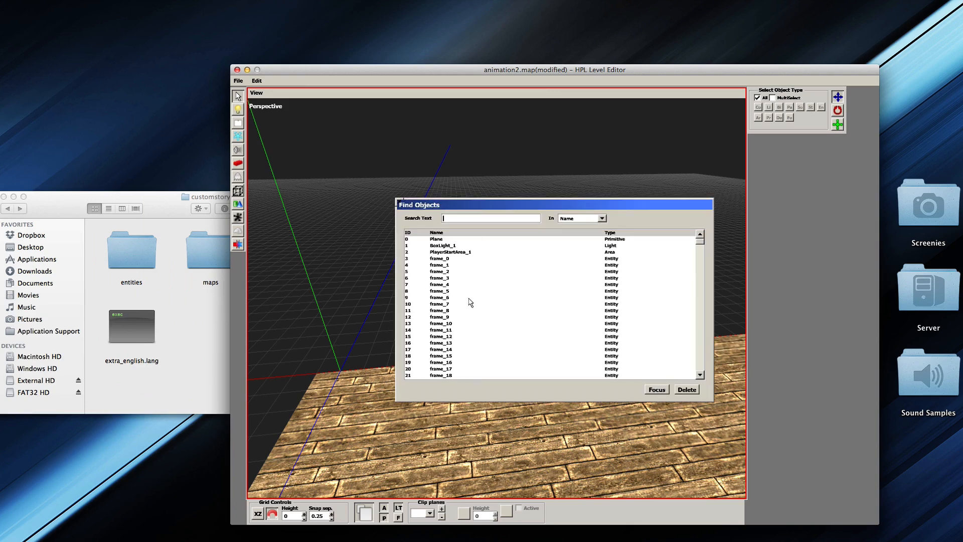
{"action": "left_click", "coordinate": [400, 206]}
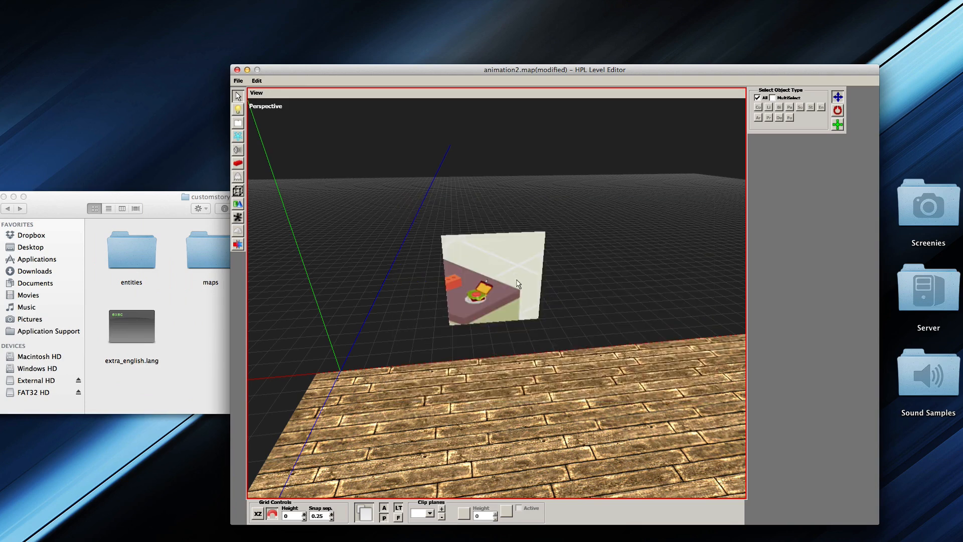
{"action": "left_click", "coordinate": [520, 285]}
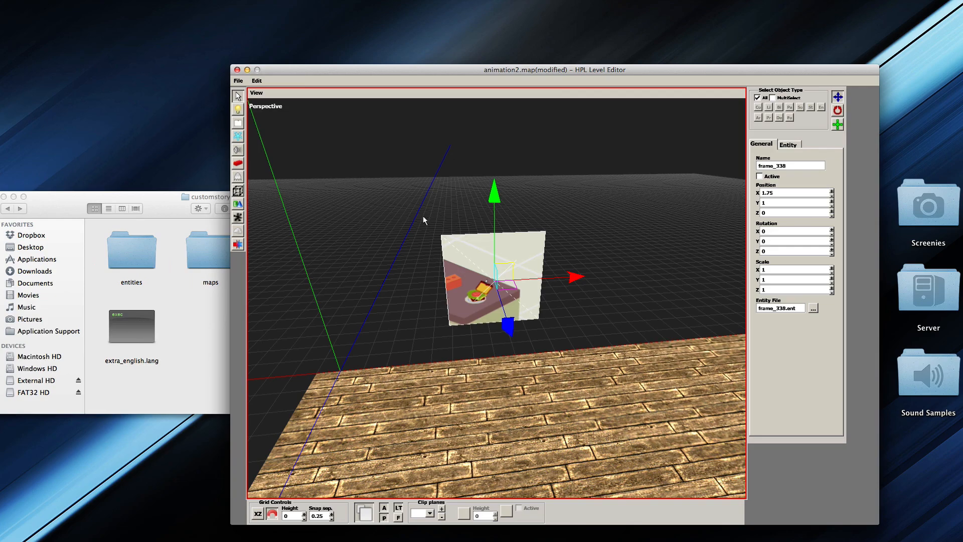
Step: Select all the stacked animation frames and group them into one compound object
{"action": "left_click_drag", "start_coordinate": [423, 217], "coordinate": [442, 258]}
{"action": "left_click_drag", "start_coordinate": [436, 254], "coordinate": [421, 225]}
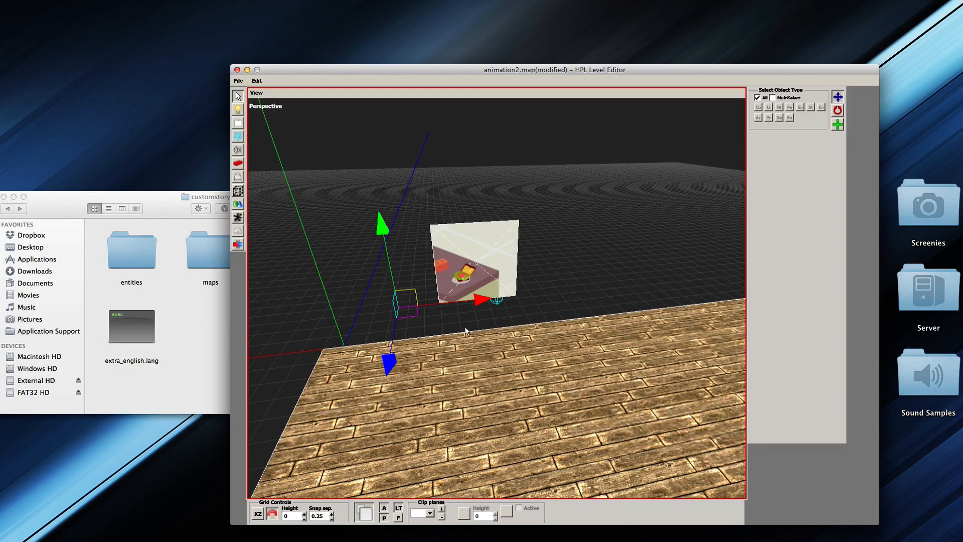
{"action": "left_click_drag", "start_coordinate": [456, 329], "coordinate": [482, 295]}
{"action": "left_click", "coordinate": [470, 289]}
{"action": "left_click", "coordinate": [456, 221]}
{"action": "left_click", "coordinate": [515, 266]}
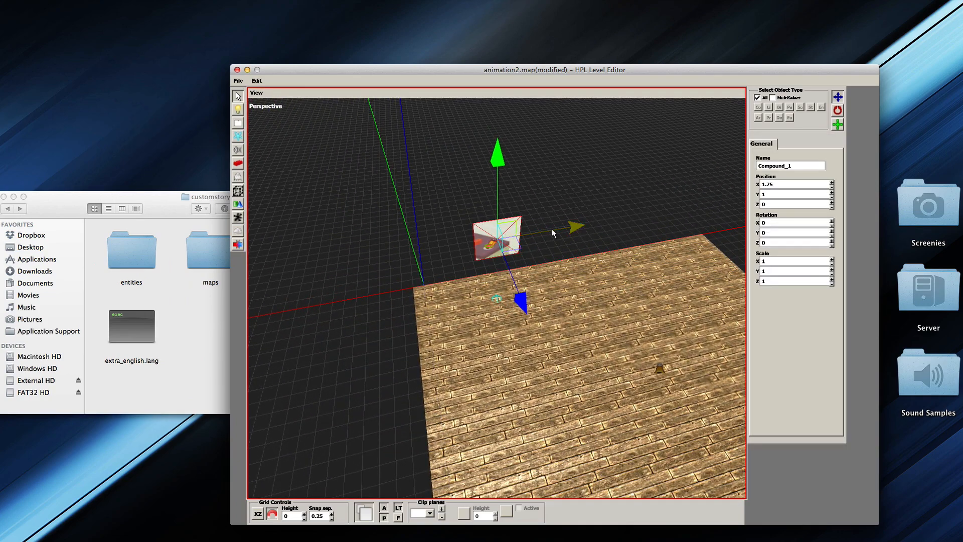
Step: Move the compound of frames along the floor's back edge to X 2.25
{"action": "left_click_drag", "start_coordinate": [548, 230], "coordinate": [546, 196]}
{"action": "left_click", "coordinate": [546, 196]}
{"action": "left_click", "coordinate": [508, 229]}
{"action": "left_click_drag", "start_coordinate": [547, 233], "coordinate": [578, 233]}
{"action": "left_click_drag", "start_coordinate": [646, 237], "coordinate": [621, 218]}
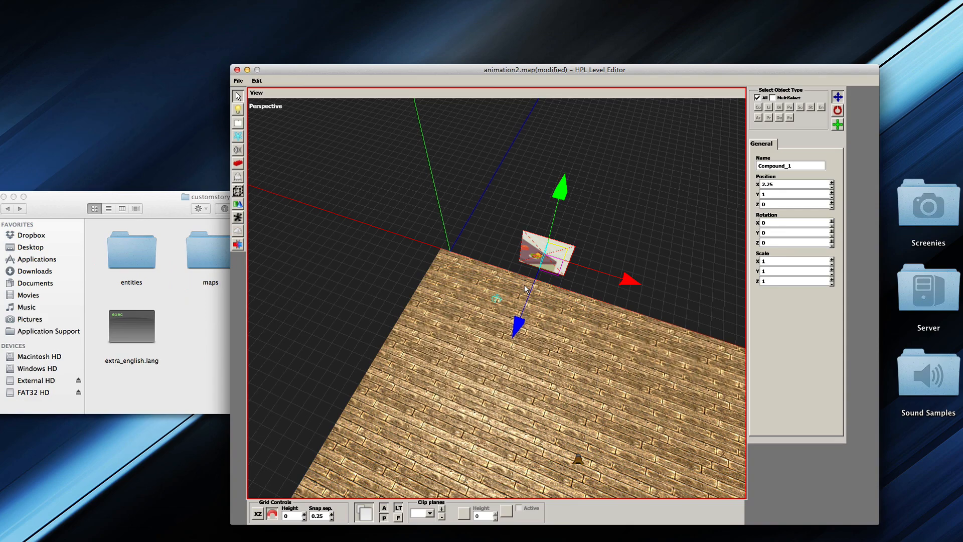
Step: Ungroup the compound and select a single frame entity from the stack
{"action": "key", "text": "ctrl+g"}
{"action": "left_click_drag", "start_coordinate": [581, 235], "coordinate": [535, 218]}
{"action": "left_click", "coordinate": [498, 268]}
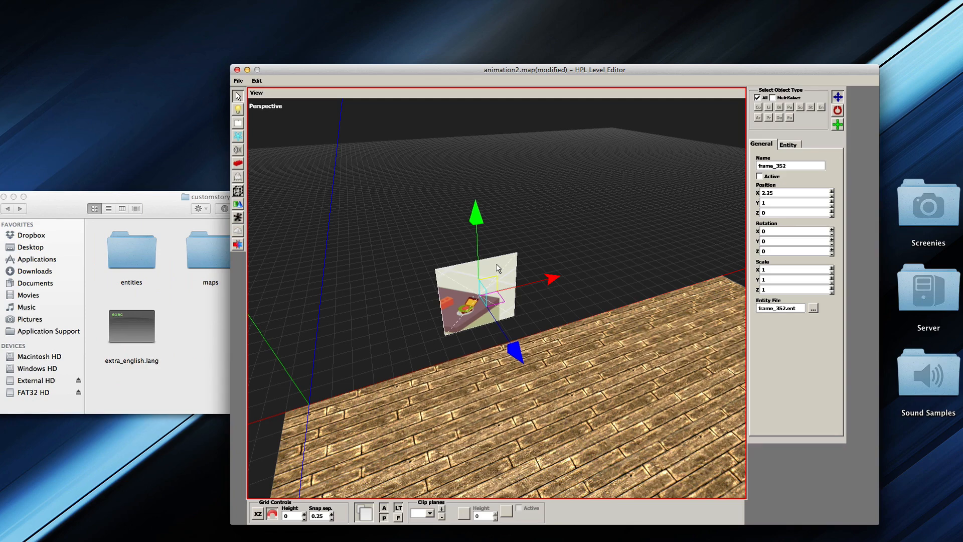
Step: Select all animation frames, rotate them to Y -90 and move them to X 0.75, Y 1, Z 3.75, facing the player start
{"action": "left_click", "coordinate": [556, 194]}
{"action": "left_click_drag", "start_coordinate": [534, 224], "coordinate": [448, 246]}
{"action": "scroll", "coordinate": [531, 308], "scroll_direction": "down", "scroll_amount": 3}
{"action": "scroll", "coordinate": [531, 312], "scroll_direction": "down", "scroll_amount": 2}
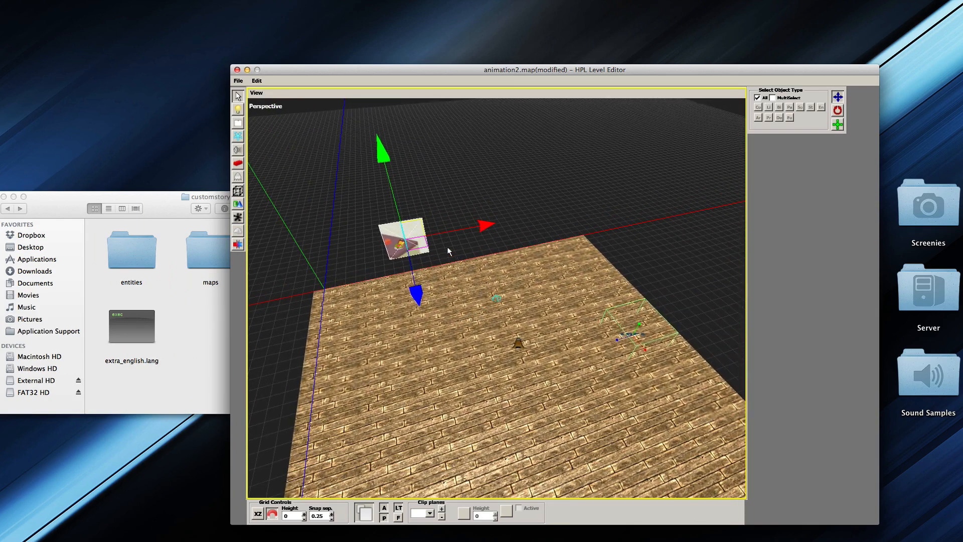
{"action": "key", "text": "r"}
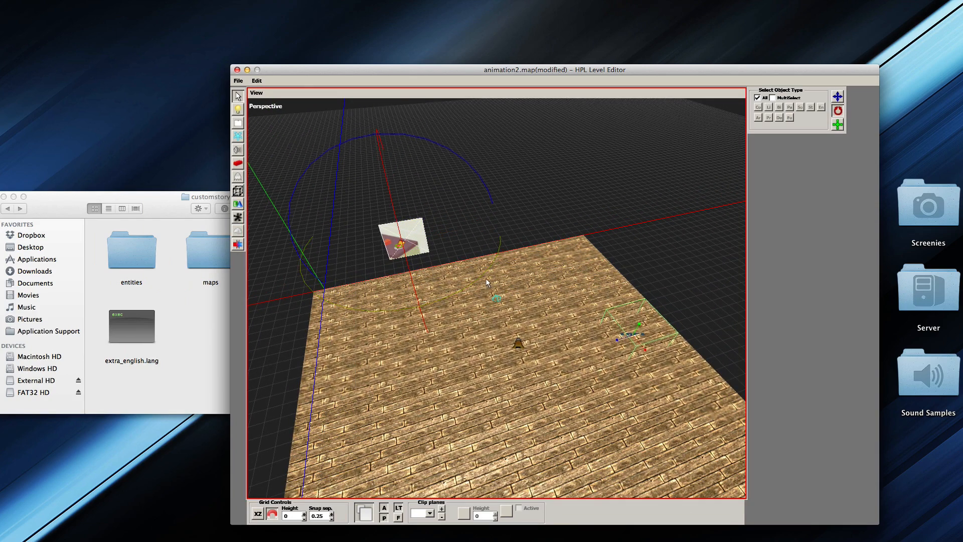
{"action": "left_click_drag", "start_coordinate": [482, 280], "coordinate": [407, 238]}
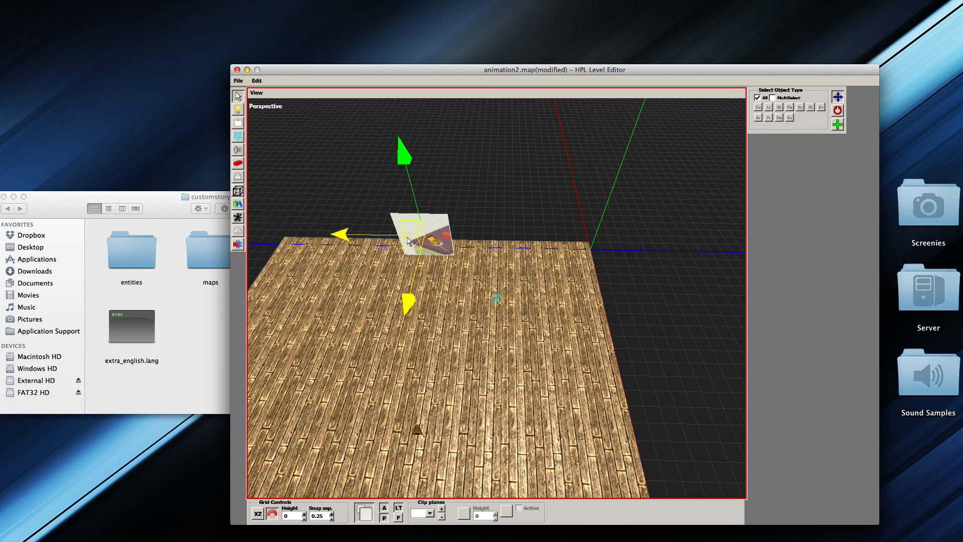
{"action": "left_click_drag", "start_coordinate": [472, 321], "coordinate": [485, 367]}
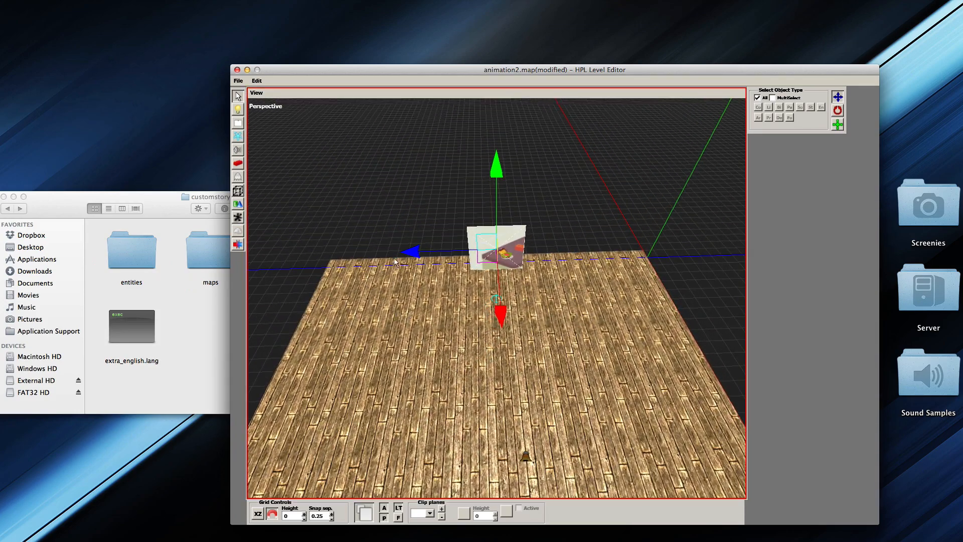
{"action": "left_click_drag", "start_coordinate": [418, 253], "coordinate": [402, 253]}
{"action": "left_click_drag", "start_coordinate": [451, 281], "coordinate": [564, 316]}
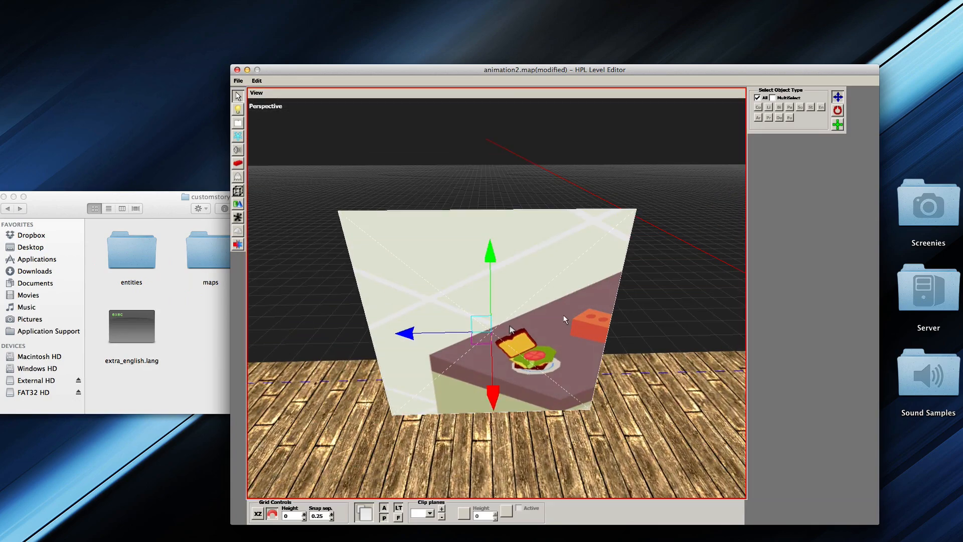
Step: Inspect the general and entity-specific properties of frame_338
{"action": "left_click", "coordinate": [605, 321]}
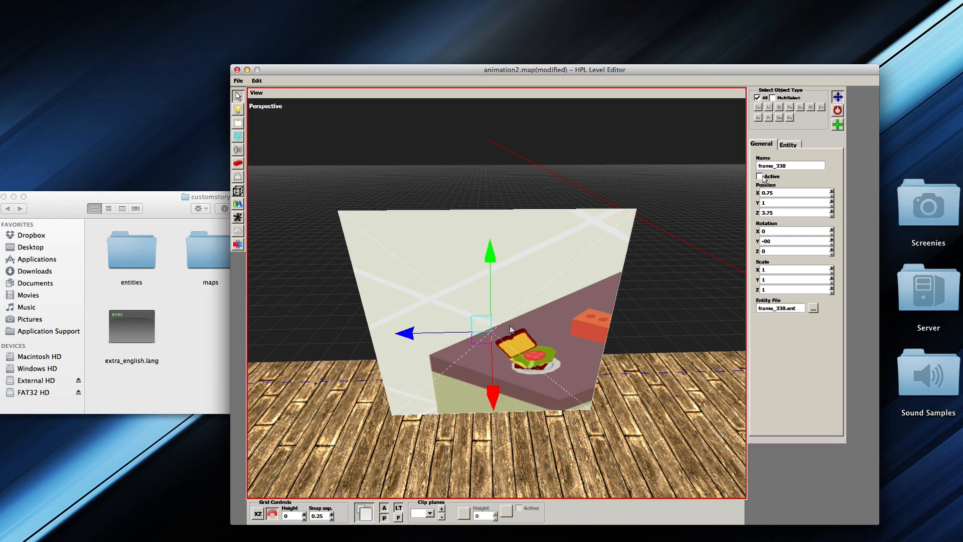
{"action": "left_click", "coordinate": [797, 144]}
{"action": "left_click", "coordinate": [694, 194]}
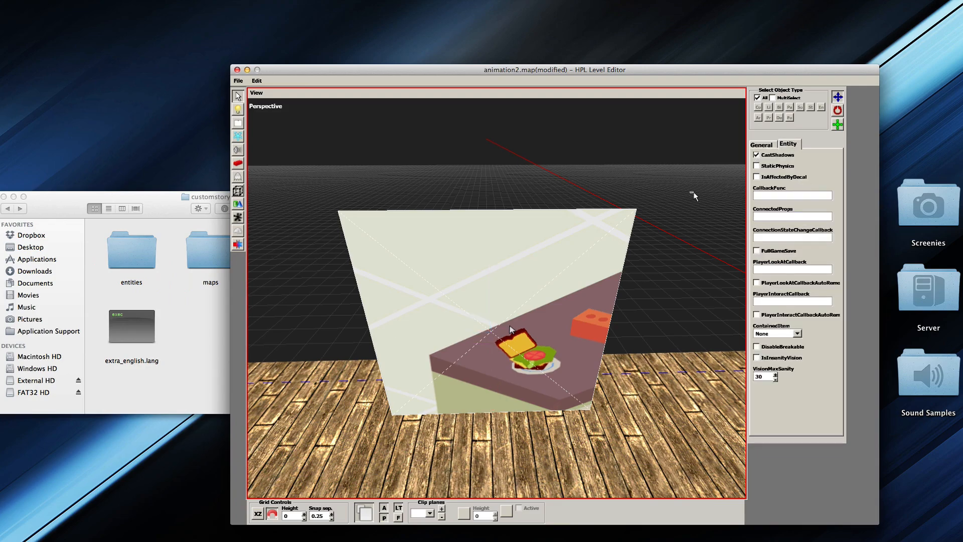
Step: Deselect the frames, save the animation2 map and quit the level editor
{"action": "left_click_drag", "start_coordinate": [694, 193], "coordinate": [499, 379]}
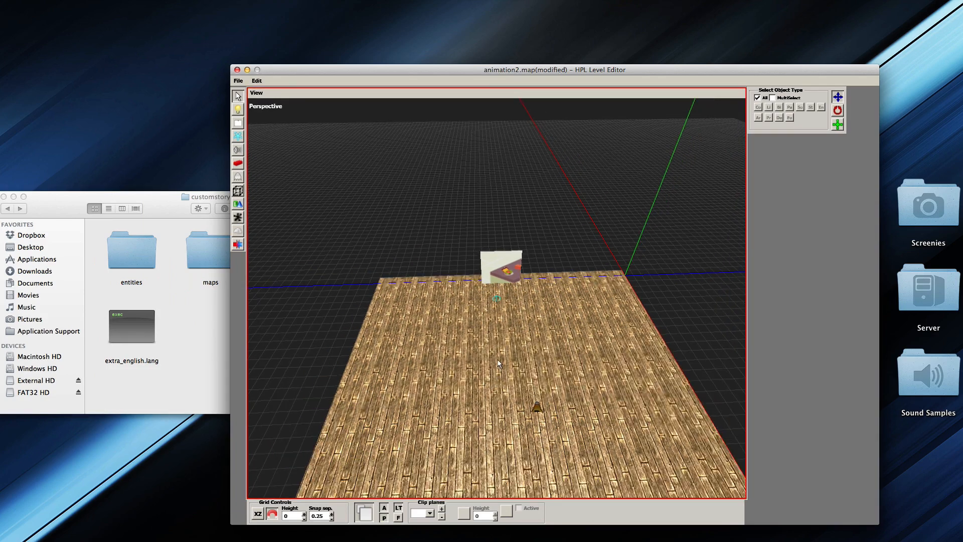
{"action": "key", "text": "ctrl+s"}
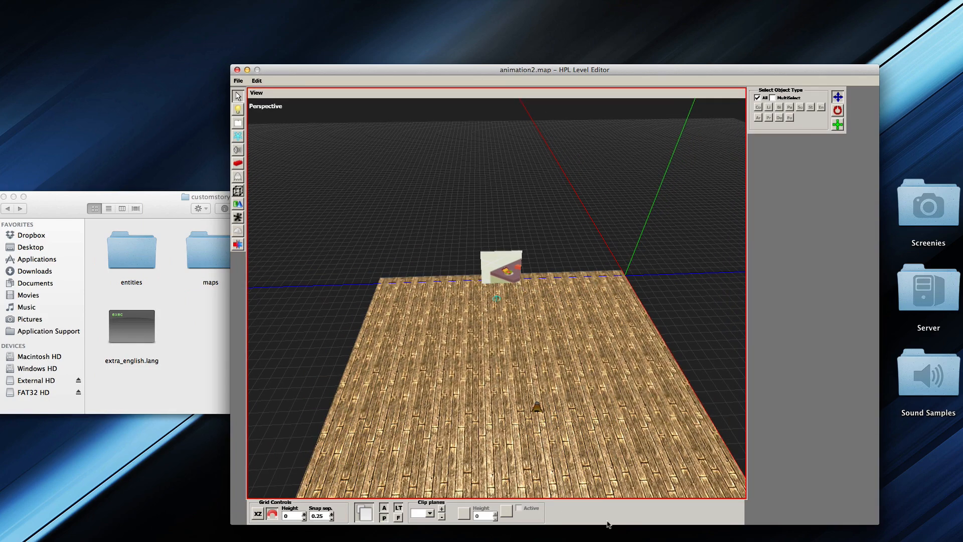
{"action": "key", "text": "super+q"}
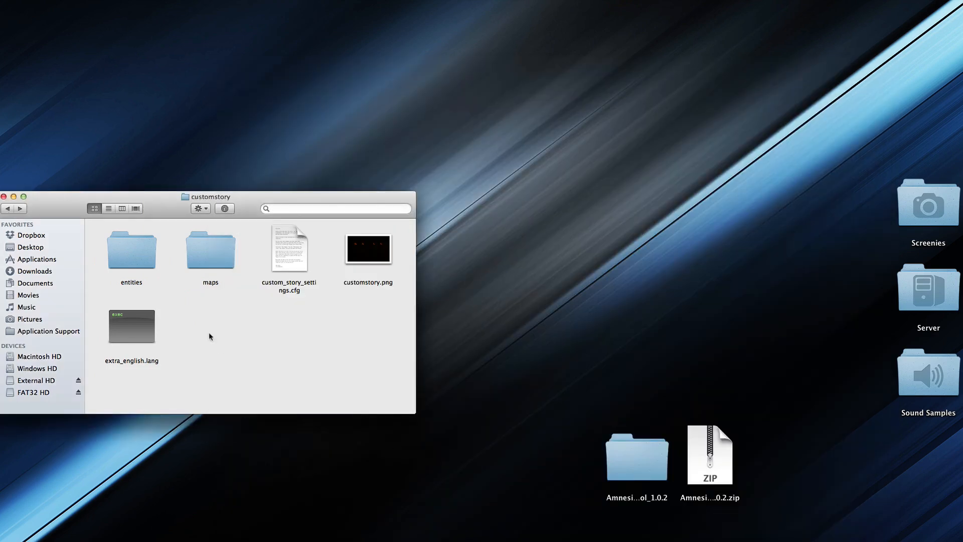
Step: Move animation_script.hps from the animation folder inside the custom story's entities folder to the desktop
{"action": "double_click", "coordinate": [149, 257]}
{"action": "double_click", "coordinate": [131, 253]}
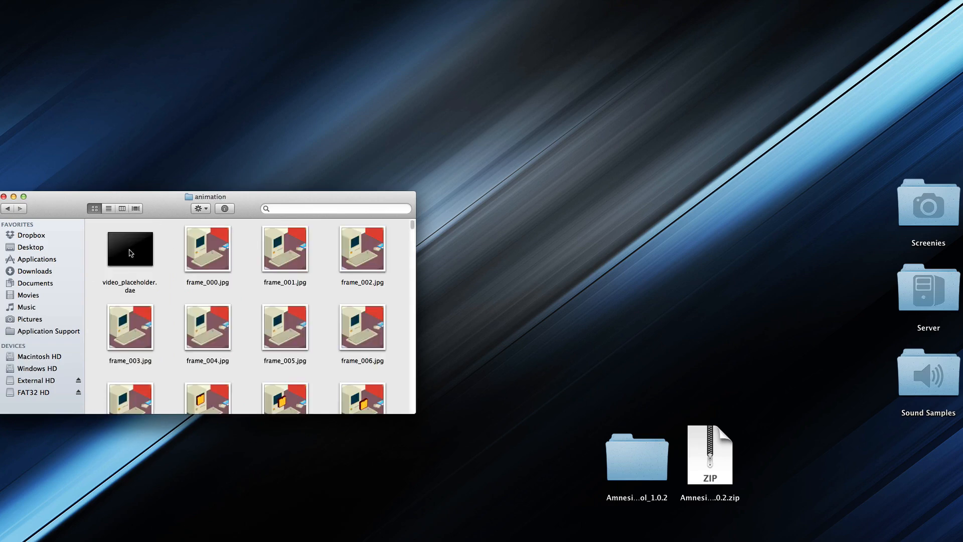
{"action": "left_click", "coordinate": [221, 254]}
{"action": "key", "text": "a"}
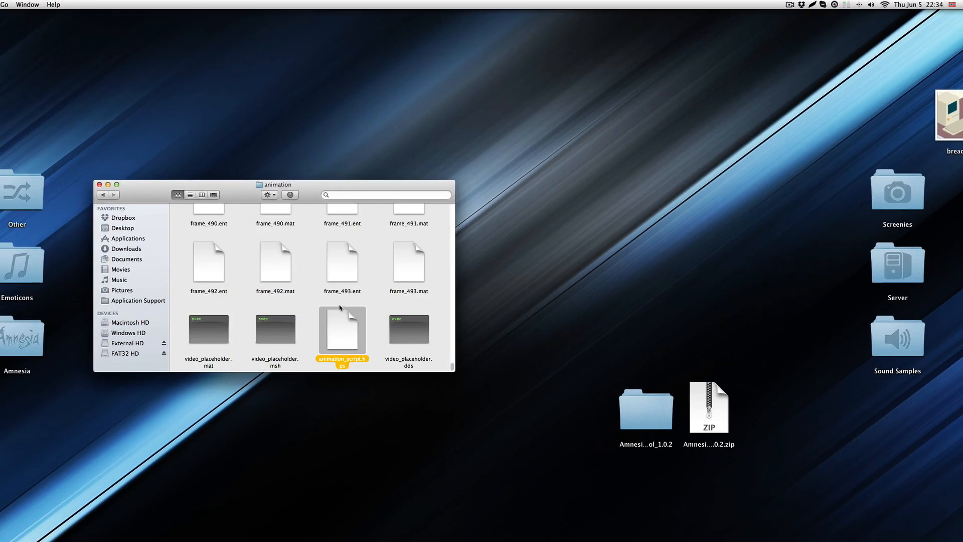
{"action": "left_click_drag", "start_coordinate": [348, 336], "coordinate": [401, 487]}
Step: Rename the script on the desktop as animation2.hps and move it into the custom story's maps folder
{"action": "left_click", "coordinate": [103, 194]}
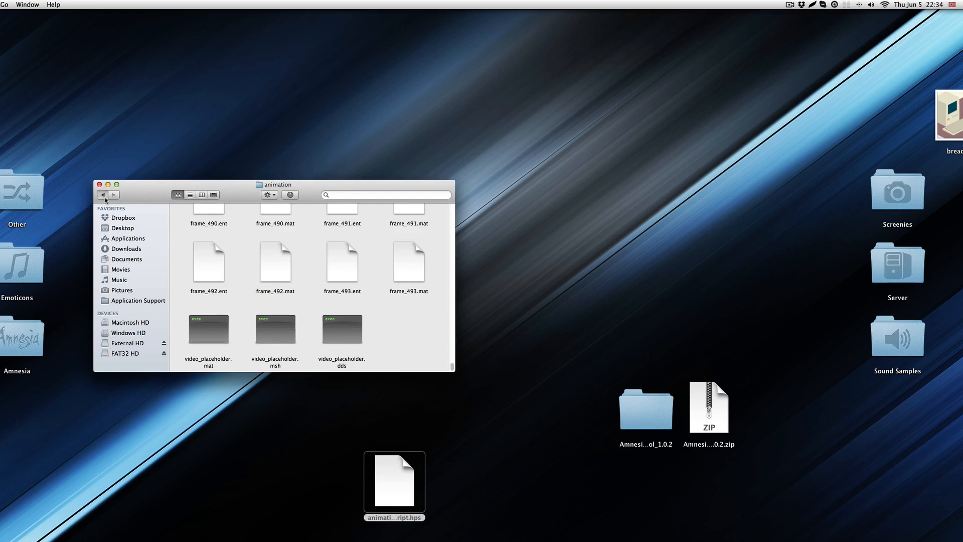
{"action": "left_click", "coordinate": [102, 194]}
{"action": "double_click", "coordinate": [277, 230]}
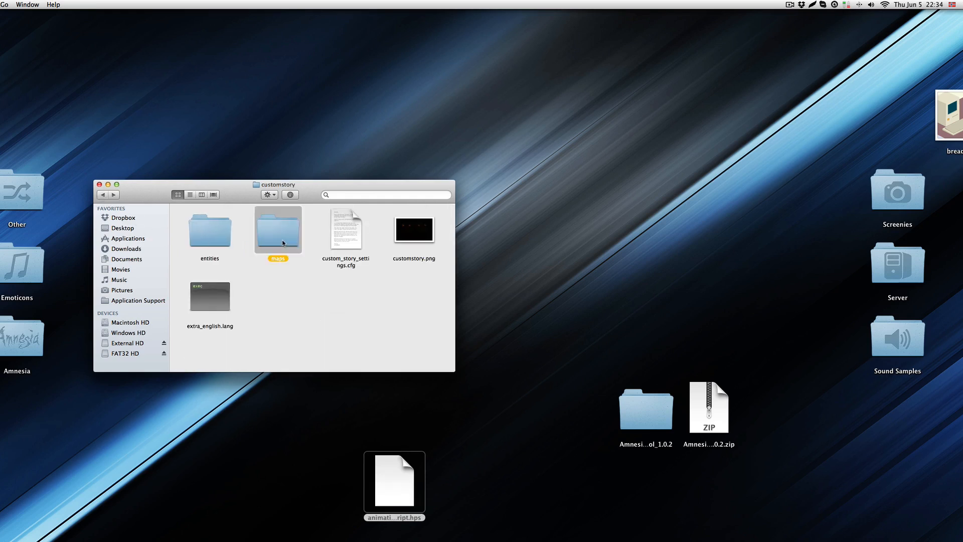
{"action": "left_click", "coordinate": [399, 465]}
{"action": "key", "text": "Return"}
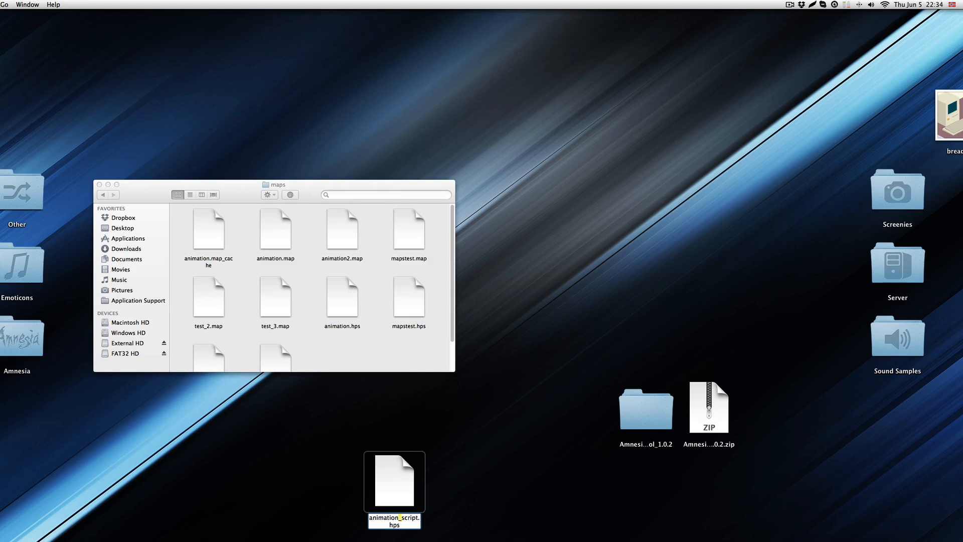
{"action": "left_click", "coordinate": [394, 482]}
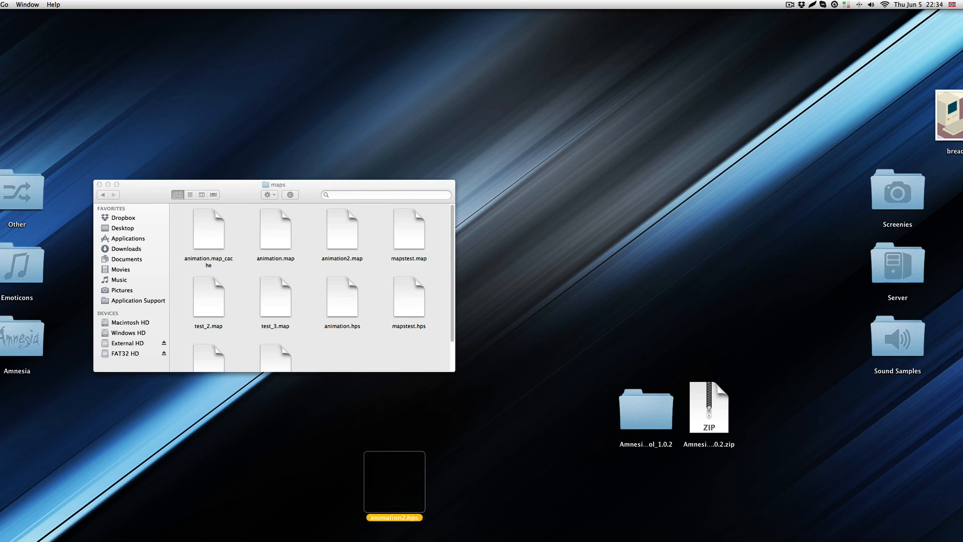
{"action": "left_click_drag", "start_coordinate": [394, 482], "coordinate": [366, 348]}
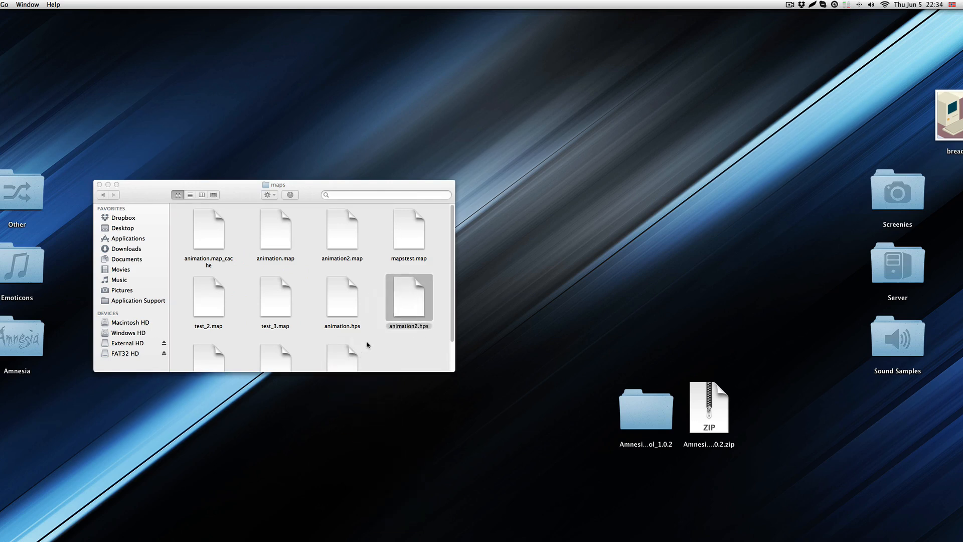
Step: Open animation2.hps from the maps folder in the text editor
{"action": "scroll", "coordinate": [384, 332], "scroll_direction": "down", "scroll_amount": 2}
{"action": "left_click", "coordinate": [410, 266]}
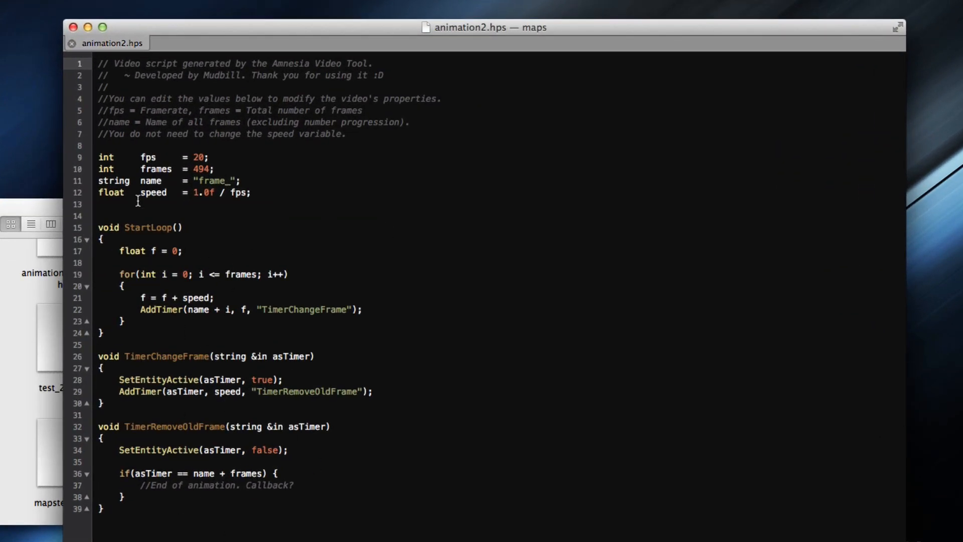
Step: Examine the script's fps, frames, name and speed variables, and its StartLoop and timer functions
{"action": "left_click_drag", "start_coordinate": [255, 193], "coordinate": [102, 160]}
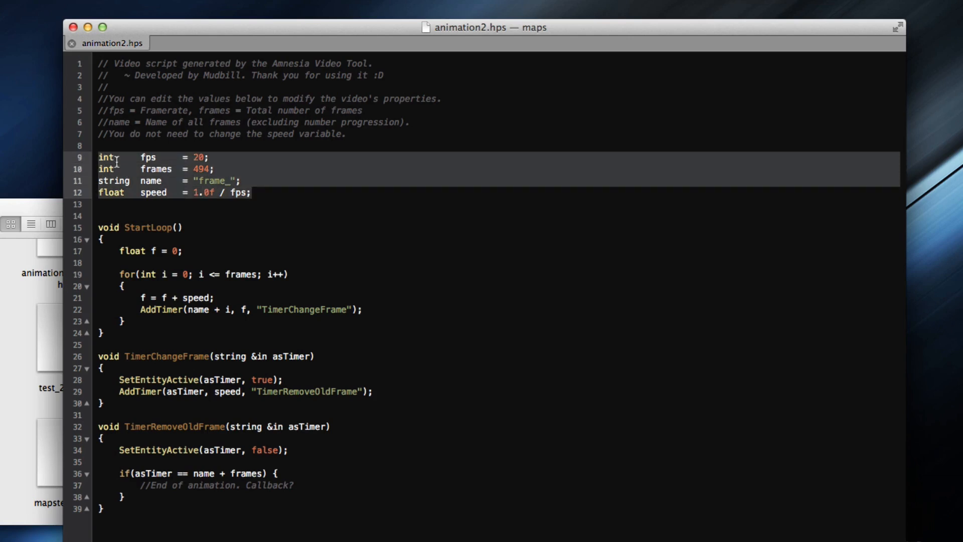
{"action": "left_click_drag", "start_coordinate": [266, 193], "coordinate": [64, 155]}
{"action": "left_click", "coordinate": [279, 194]}
{"action": "left_click_drag", "start_coordinate": [194, 158], "coordinate": [206, 157]}
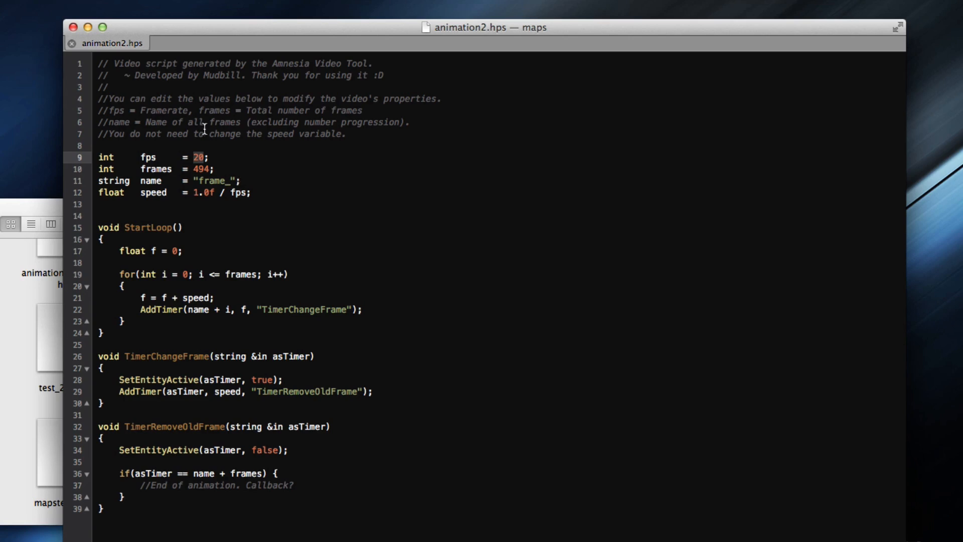
{"action": "double_click", "coordinate": [198, 169]}
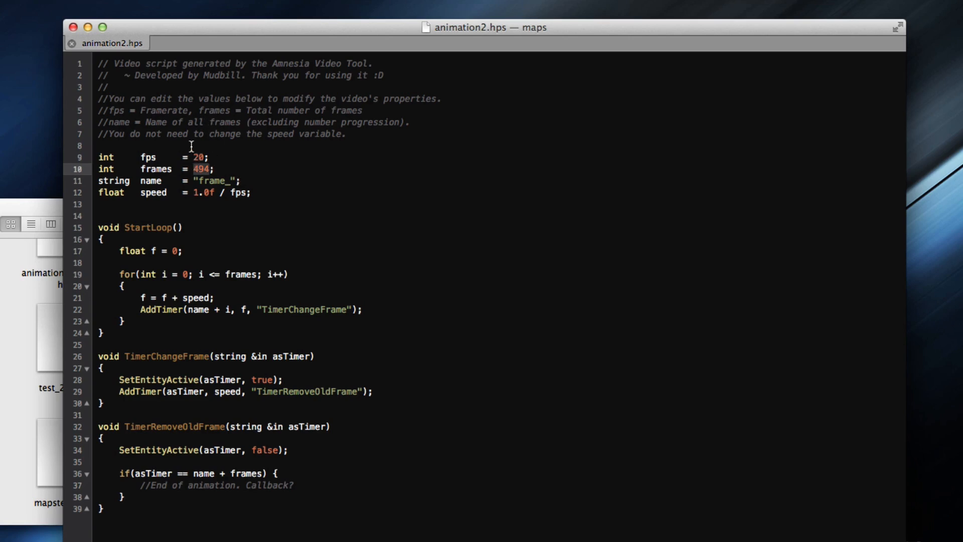
{"action": "left_click_drag", "start_coordinate": [194, 180], "coordinate": [234, 177]}
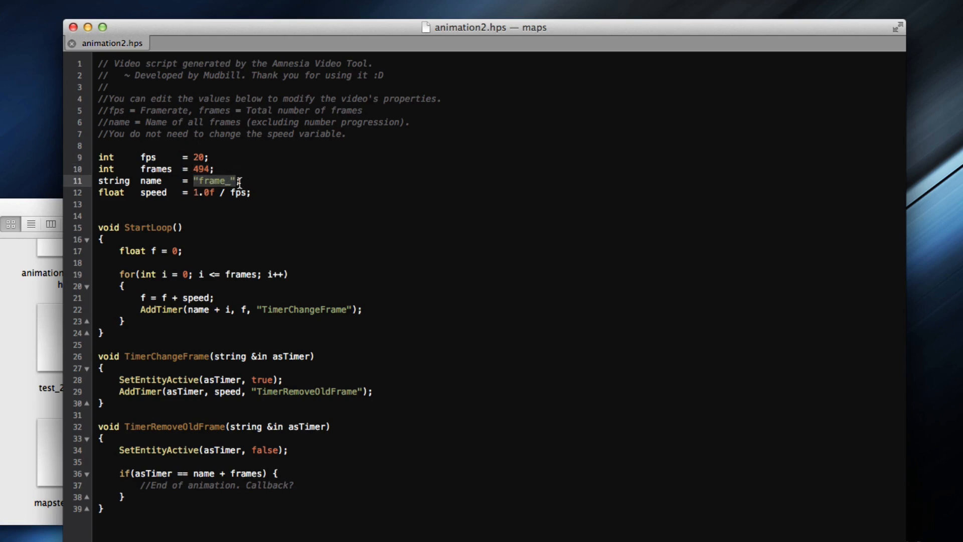
{"action": "left_click", "coordinate": [240, 183]}
{"action": "key", "text": "shift+Left"}
{"action": "key", "text": "shift+Left"}
{"action": "key", "text": "shift+Left"}
{"action": "key", "text": "shift+Left"}
{"action": "key", "text": "shift+Left"}
{"action": "key", "text": "shift+Left"}
{"action": "key", "text": "shift+Left"}
{"action": "key", "text": "shift+Left"}
{"action": "key", "text": "Left"}
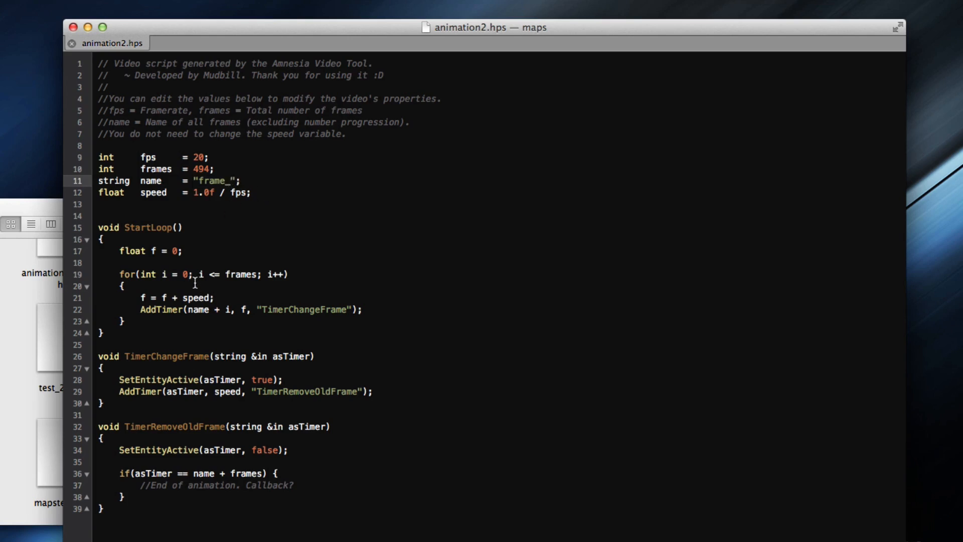
{"action": "left_click_drag", "start_coordinate": [146, 219], "coordinate": [170, 529]}
{"action": "left_click", "coordinate": [170, 529]}
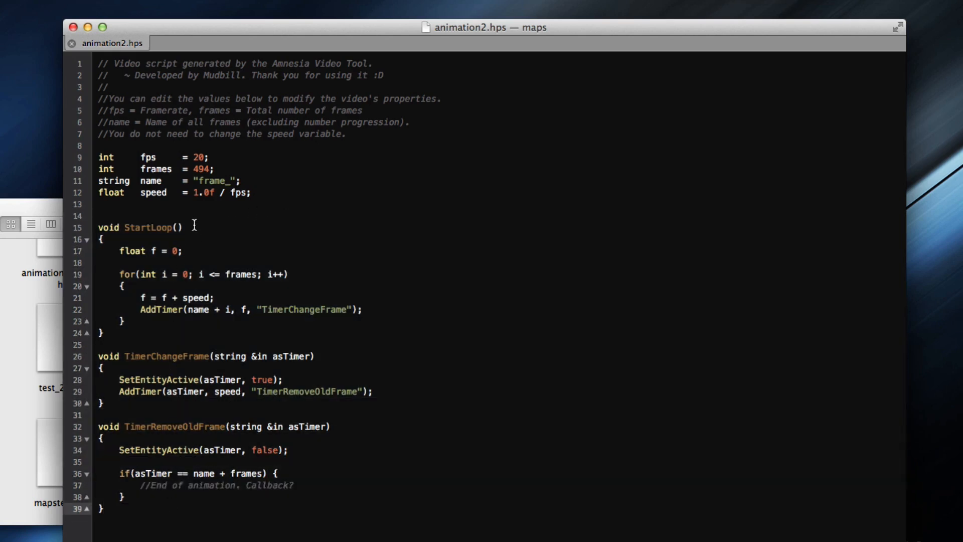
{"action": "left_click_drag", "start_coordinate": [191, 227], "coordinate": [93, 231]}
{"action": "left_click", "coordinate": [224, 227]}
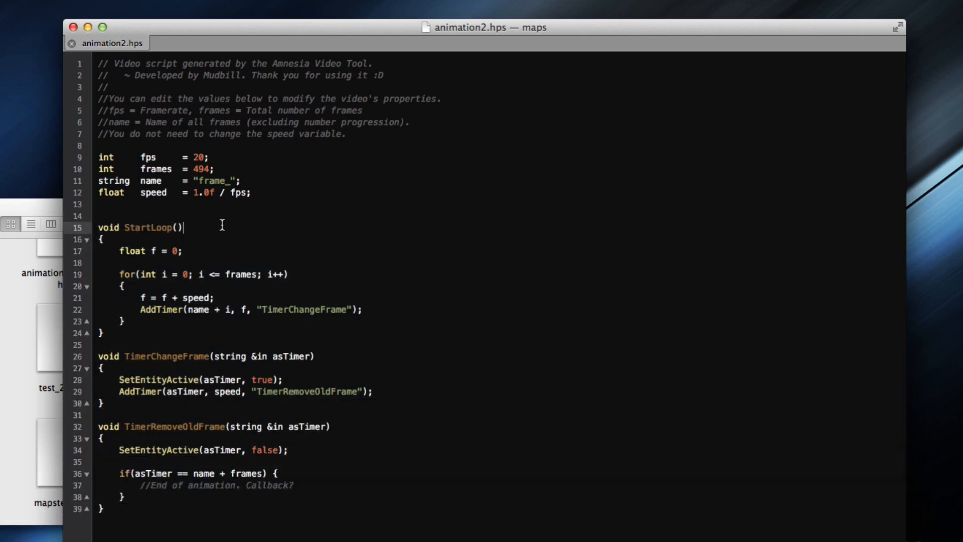
Step: Insert blank lines and an OnStart() function header, declared void, between the variables and StartLoop()
{"action": "left_click", "coordinate": [214, 215]}
{"action": "key", "text": "Return"}
{"action": "key", "text": "Return"}
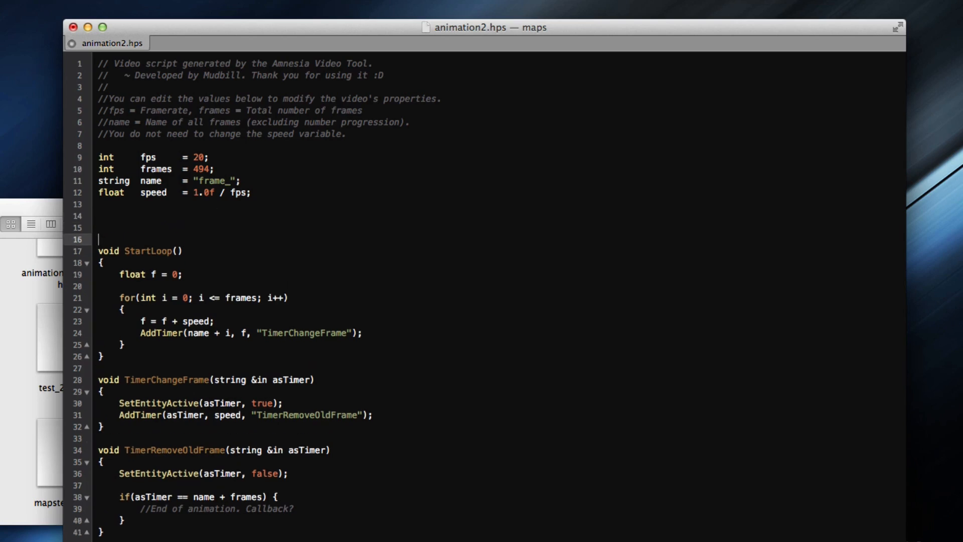
{"action": "key", "text": "Up"}
{"action": "key", "text": "Up"}
{"action": "type", "text": "void O"}
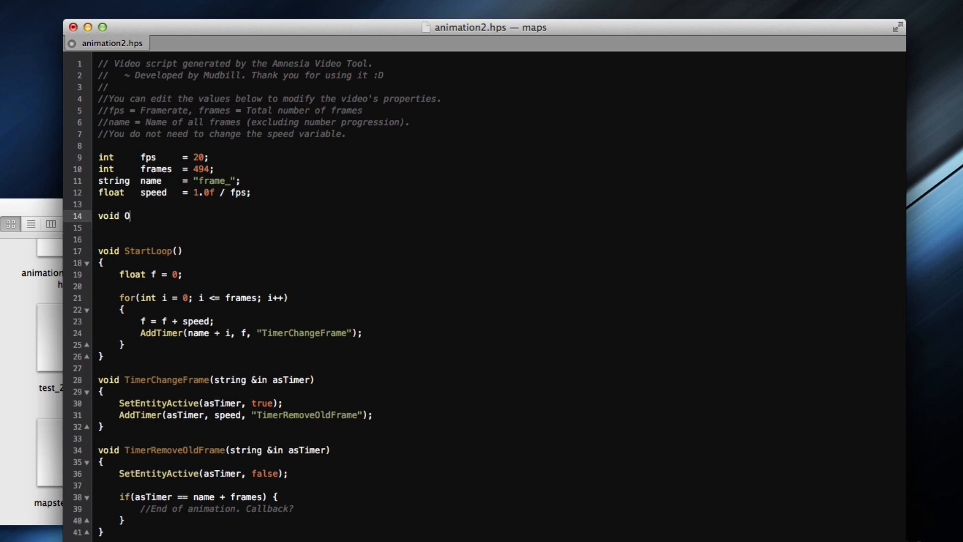
{"action": "type", "text": "nStart()"}
{"action": "key", "text": "Return"}
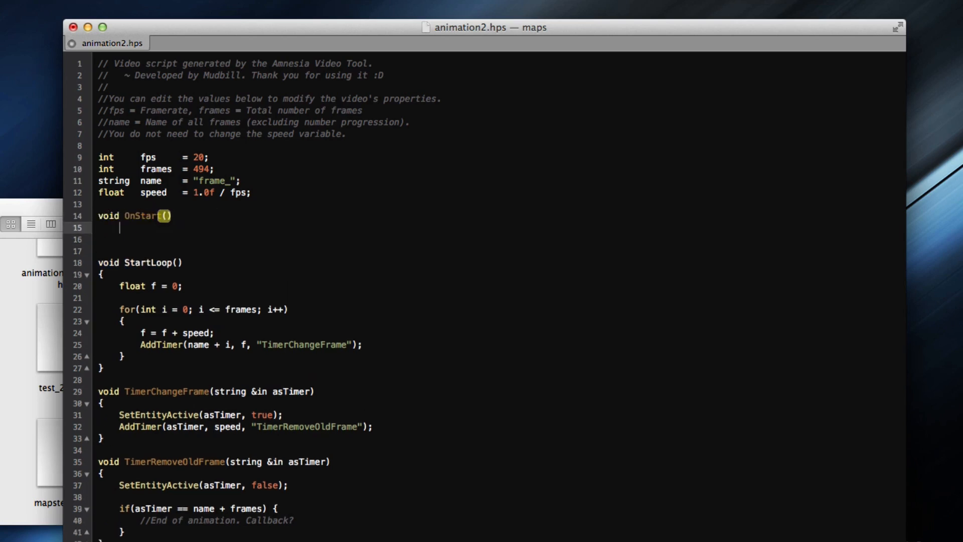
Step: Give OnStart() a braced body that calls StartLoop(); and save the script
{"action": "type", "text": "8"}
{"action": "key", "text": "Return"}
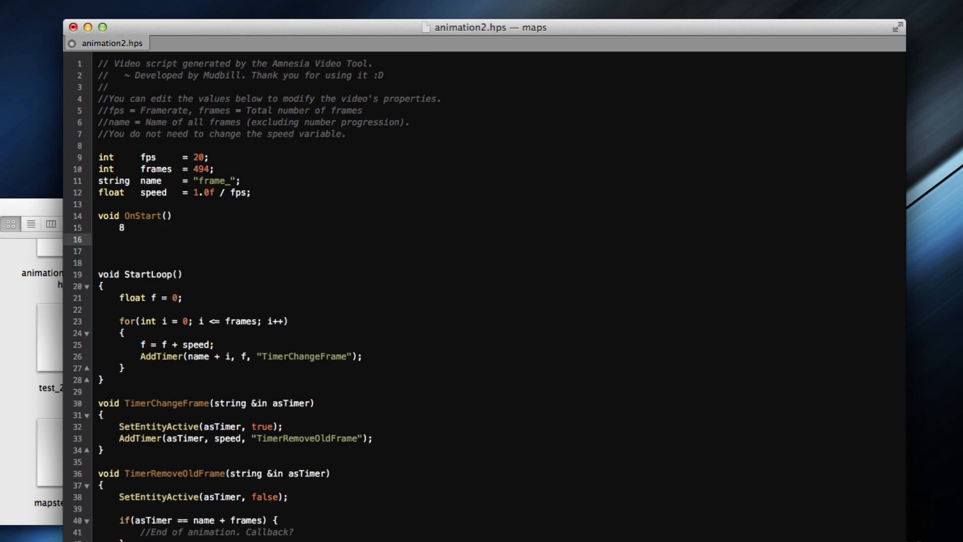
{"action": "key", "text": "BackSpace"}
{"action": "key", "text": "BackSpace"}
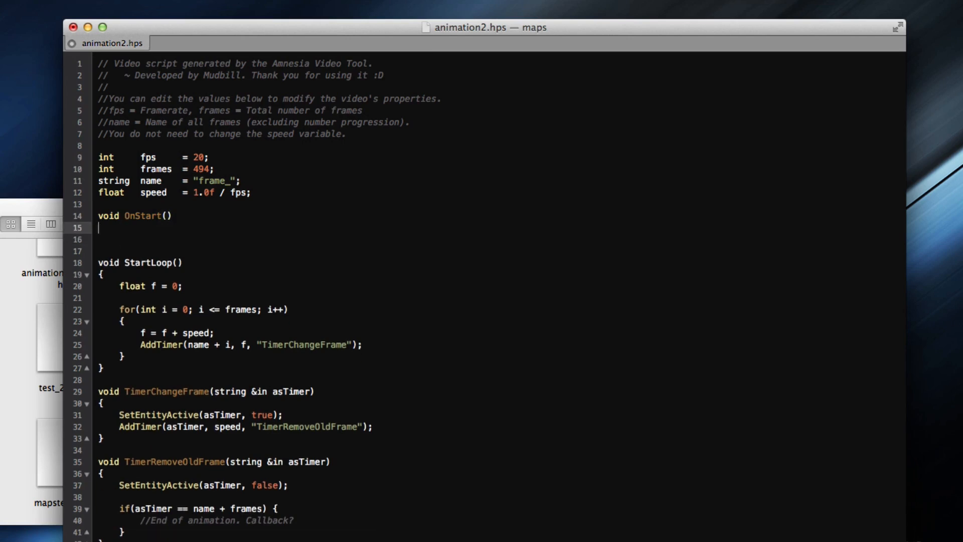
{"action": "type", "text": "{"}
{"action": "key", "text": "Return"}
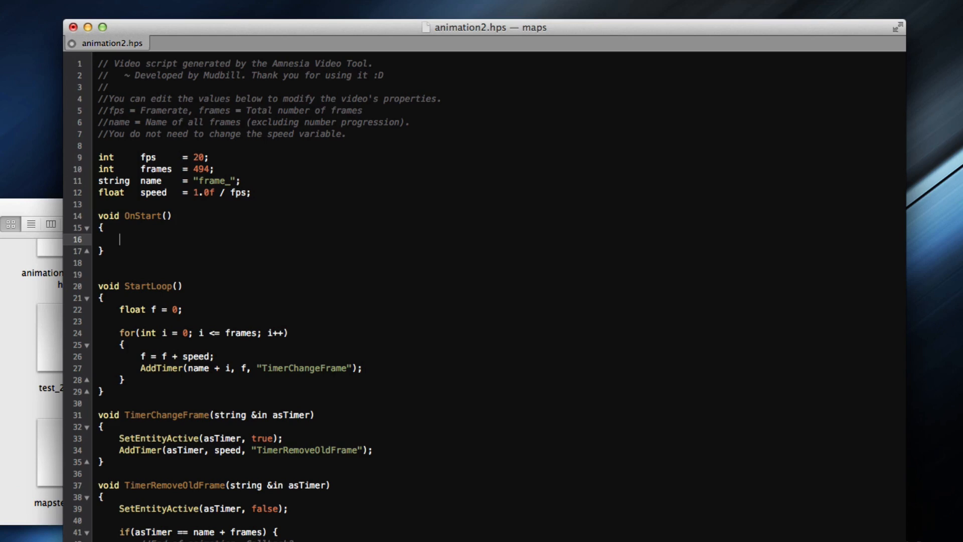
{"action": "type", "text": "StartLoop();"}
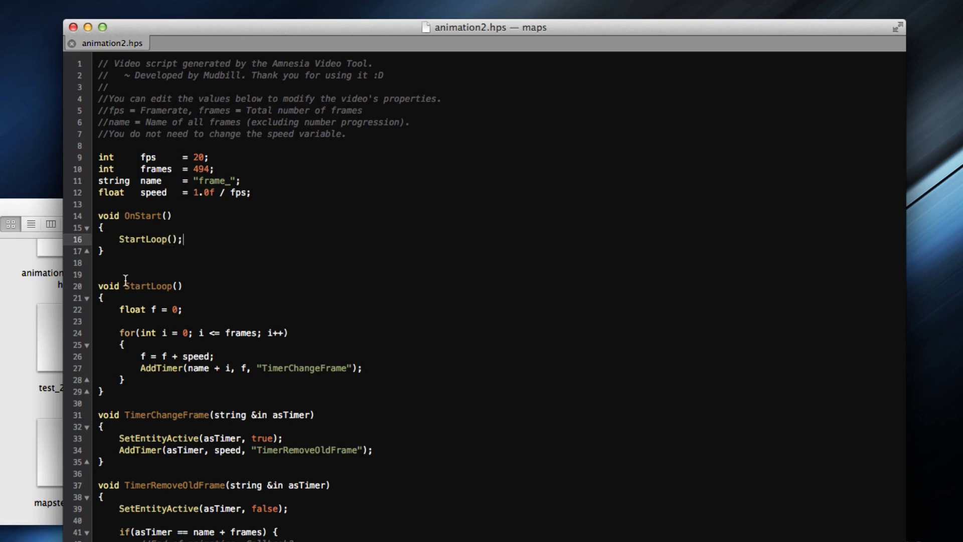
Step: Open custom_story_settings.cfg in the customstory folder, change the start map to animation2.map, and save and close the file
{"action": "left_click", "coordinate": [18, 366]}
{"action": "key", "text": "super+Up"}
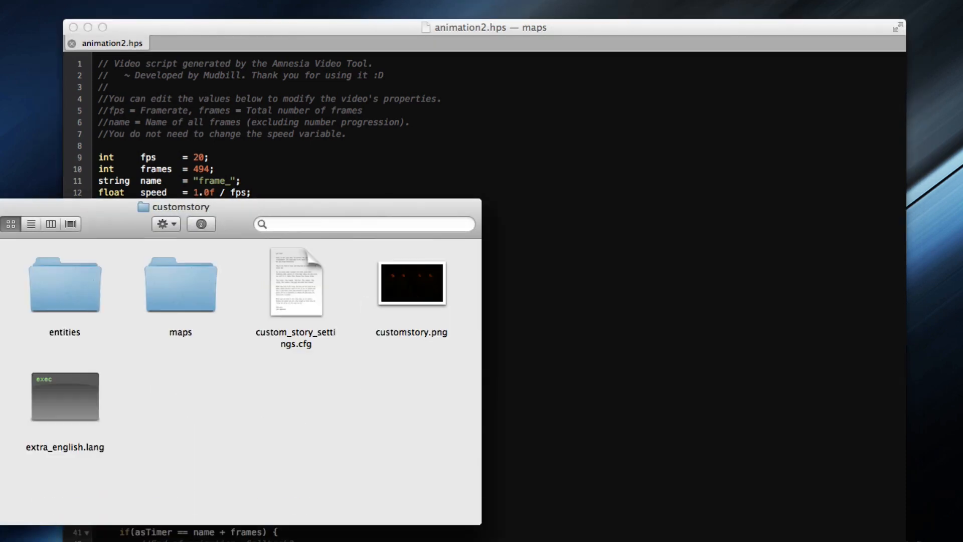
{"action": "left_click", "coordinate": [296, 285]}
{"action": "double_click", "coordinate": [308, 287]}
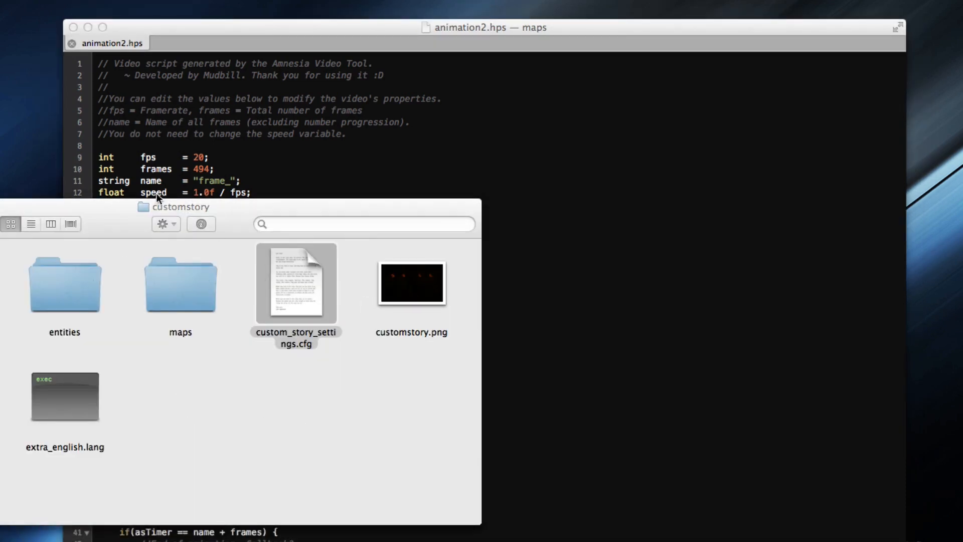
{"action": "left_click", "coordinate": [4, 77]}
{"action": "key", "text": "Right"}
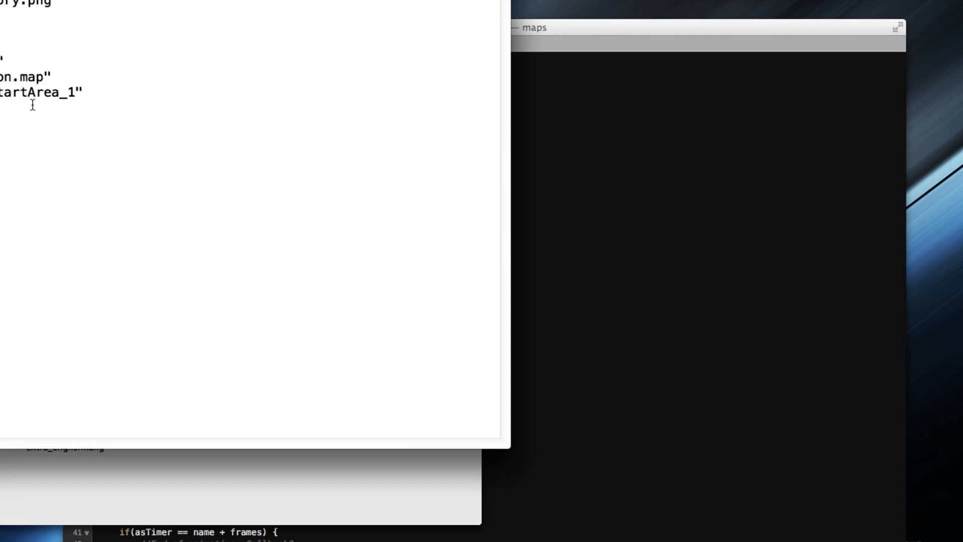
{"action": "type", "text": "2"}
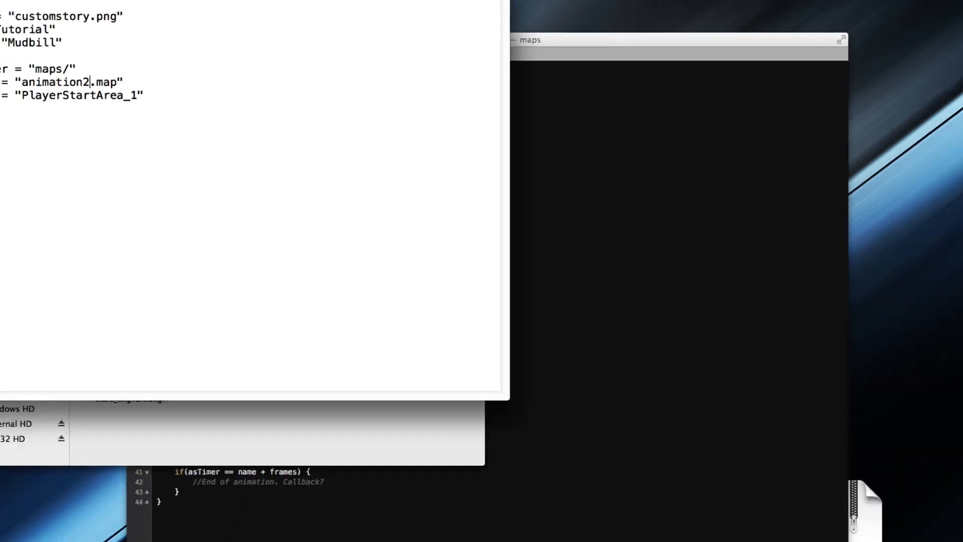
{"action": "key", "text": "super+w"}
Step: Launch Amnesia The Dark Descent with the existing profile and start the custom story
{"action": "left_click", "coordinate": [399, 267]}
{"action": "key", "text": "F4"}
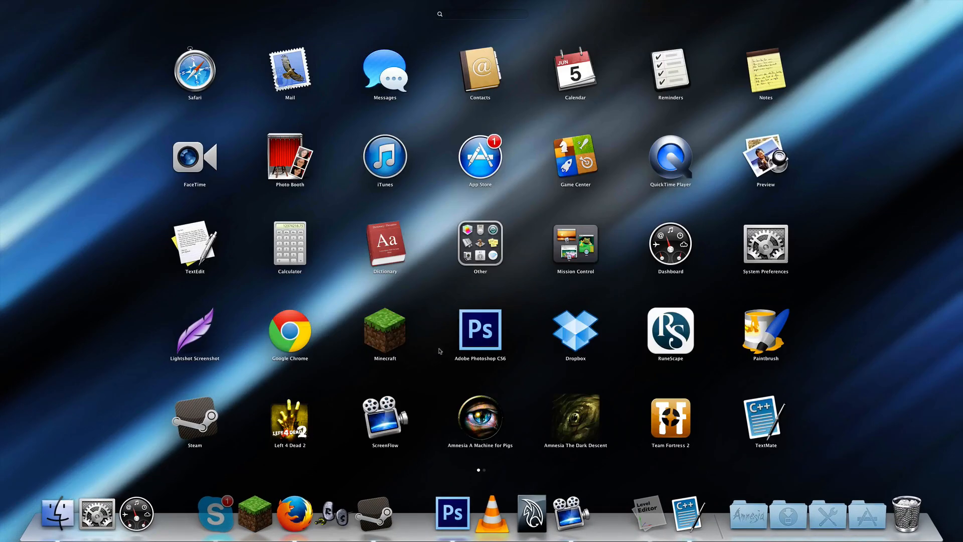
{"action": "left_click", "coordinate": [592, 422]}
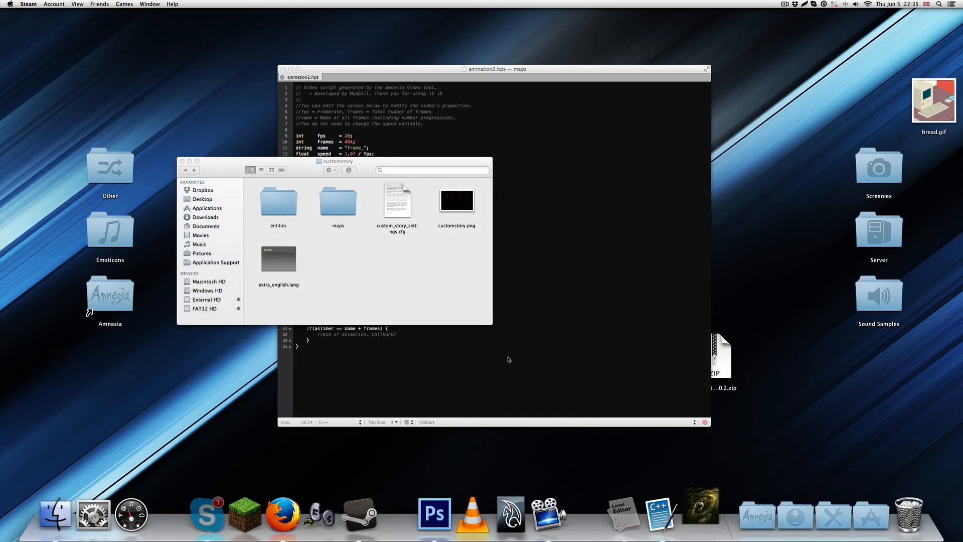
{"action": "left_click", "coordinate": [549, 377]}
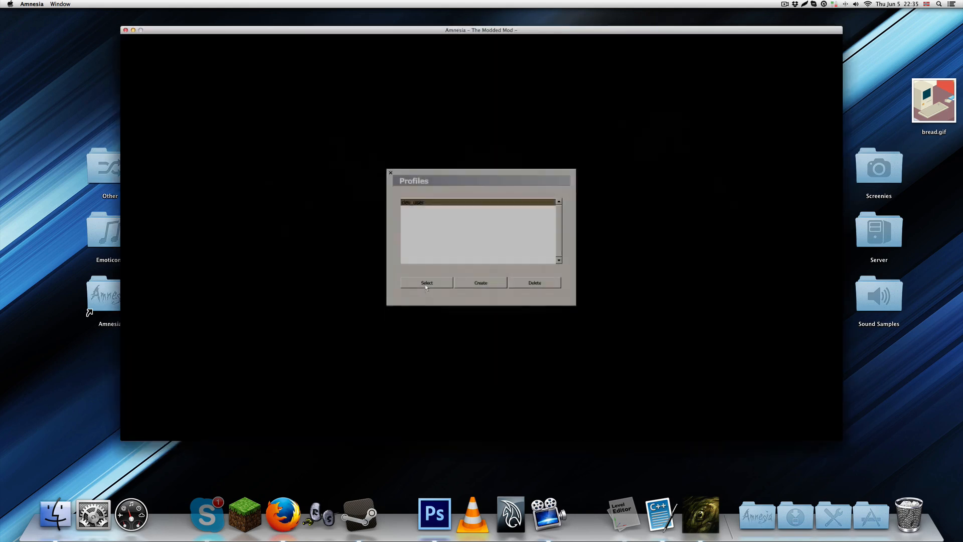
{"action": "double_click", "coordinate": [384, 198]}
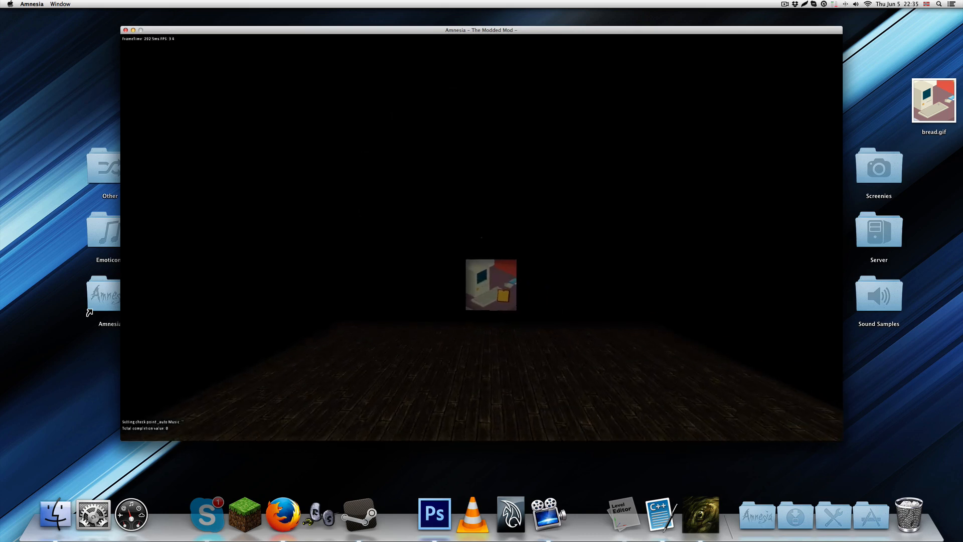
Step: Walk up to the animated picture in the map, watch its playback and look around the room after it ends
{"action": "key", "text": "w"}
{"action": "key", "text": "w"}
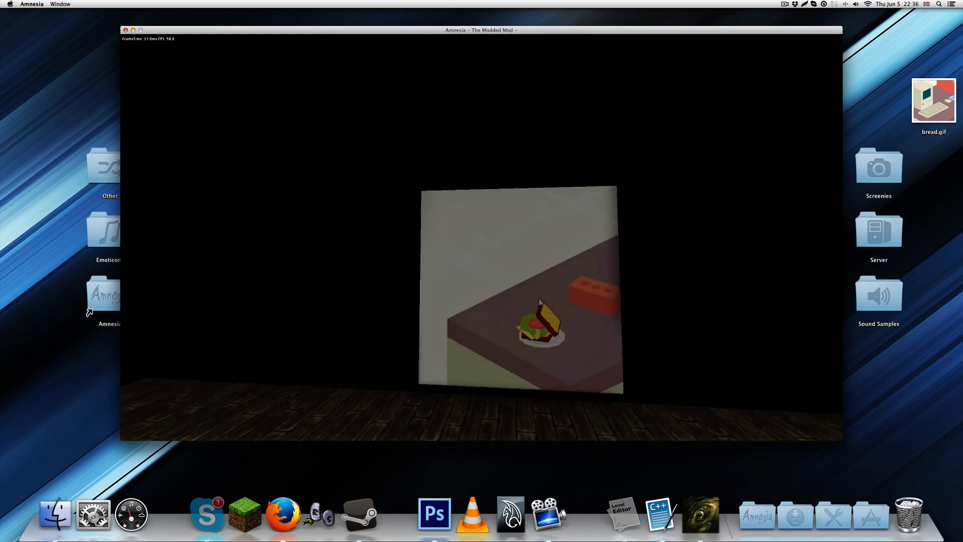
{"action": "key", "text": "d"}
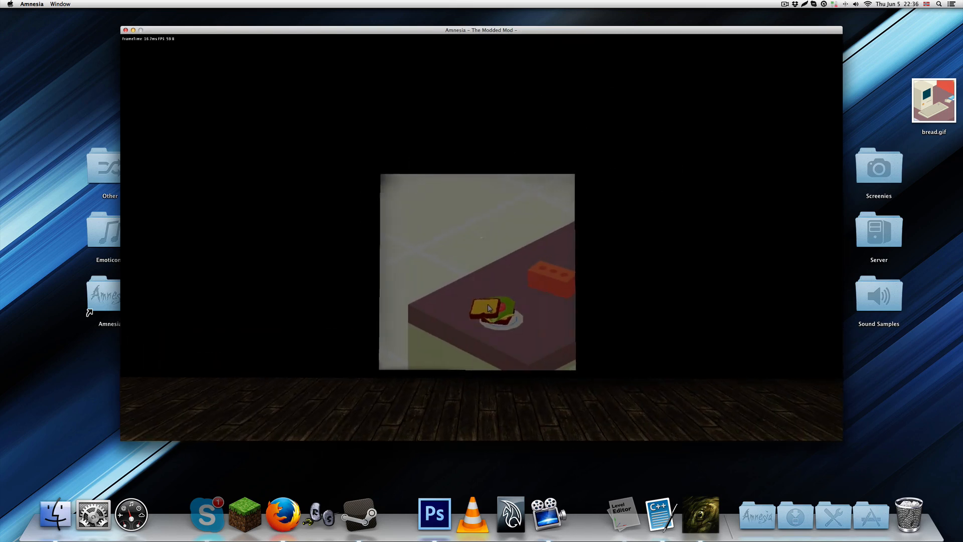
{"action": "key", "text": "w"}
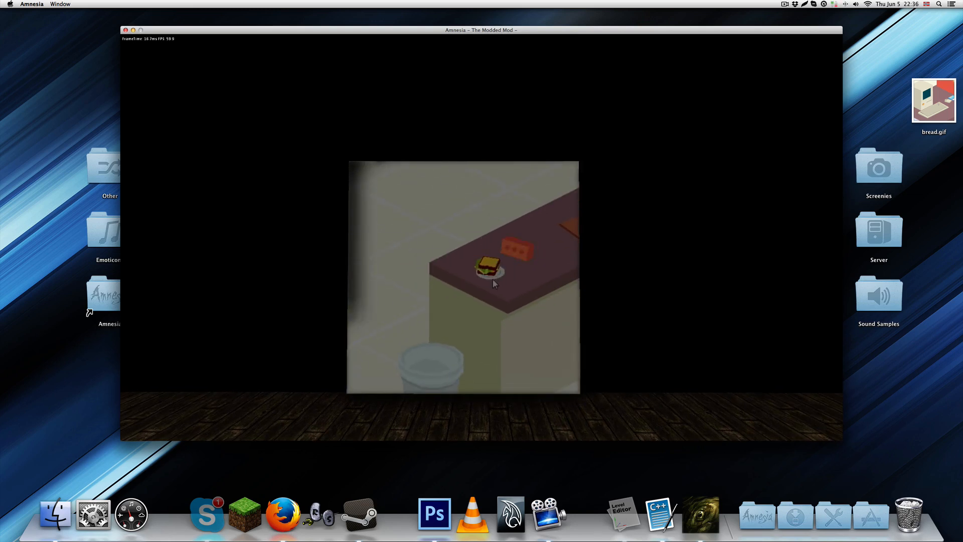
{"action": "key", "text": "w"}
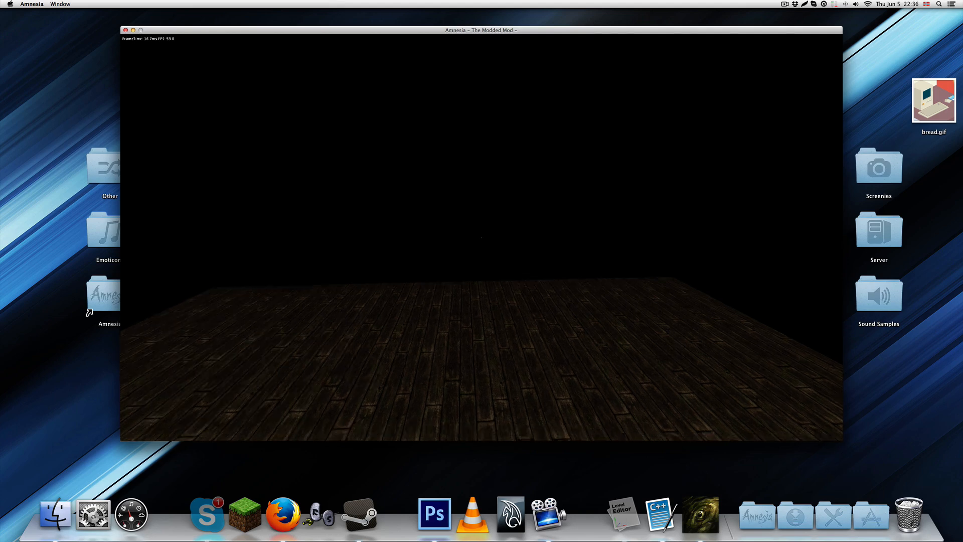
{"action": "key", "text": "w"}
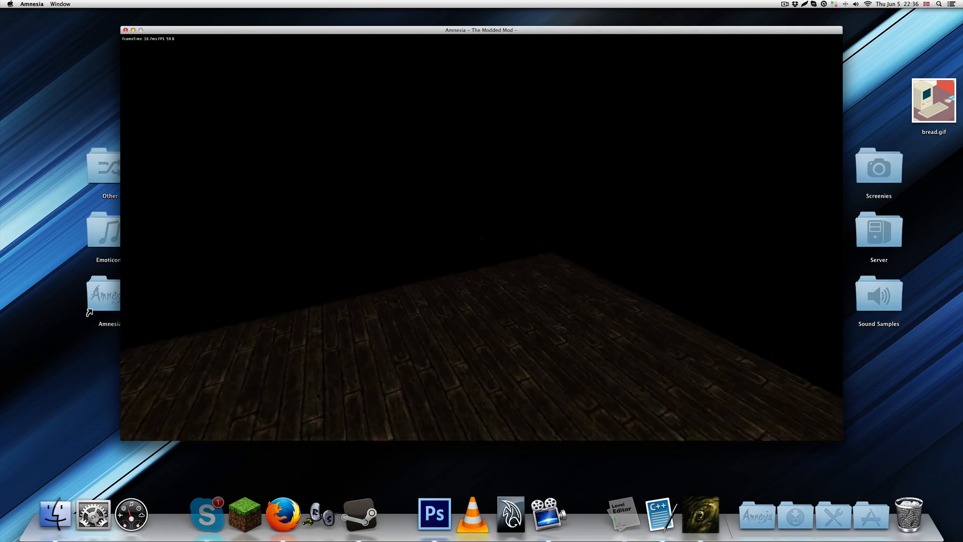
{"action": "key", "text": "d"}
{"action": "key", "text": "a"}
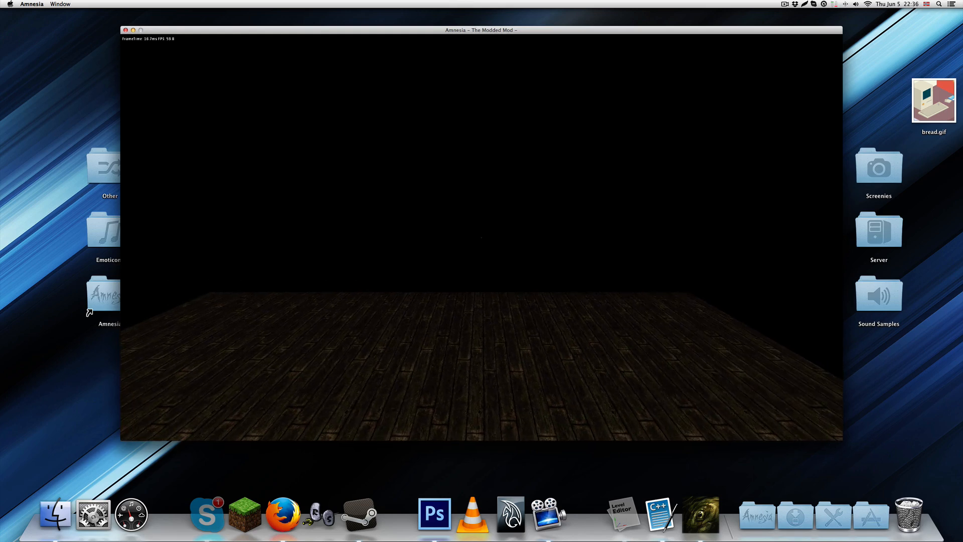
{"action": "key", "text": "a"}
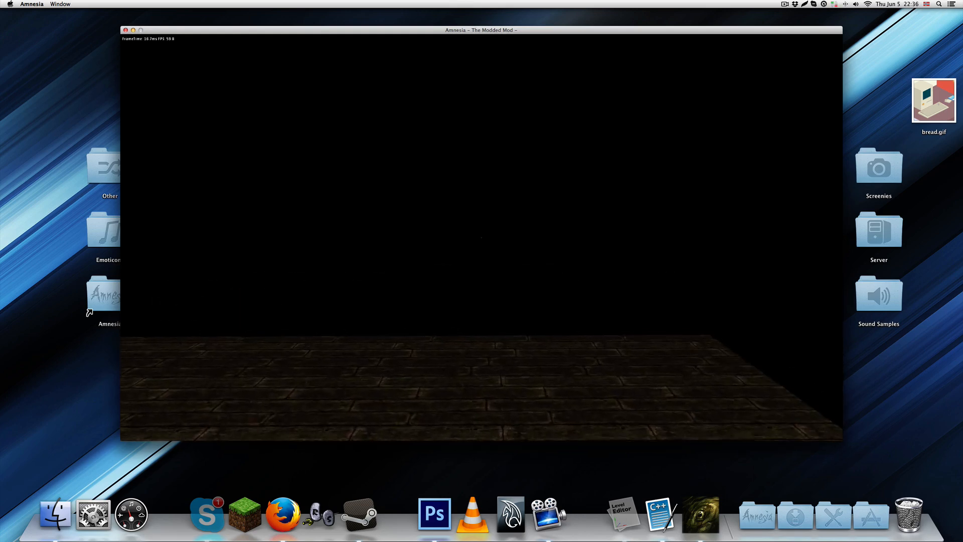
{"action": "key", "text": "a"}
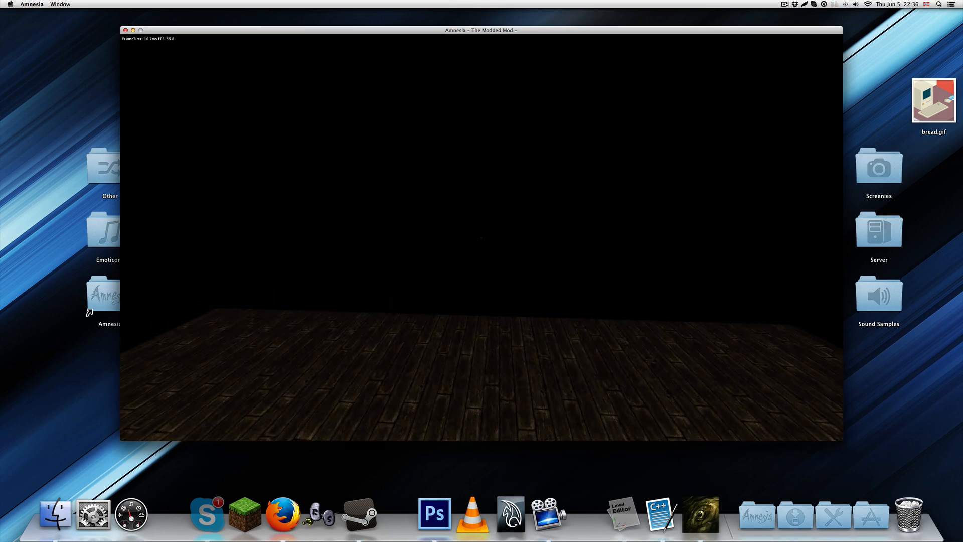
Step: Exit the running custom story and confirm leaving it
{"action": "key", "text": "Escape"}
{"action": "left_click", "coordinate": [479, 300]}
{"action": "left_click", "coordinate": [462, 248]}
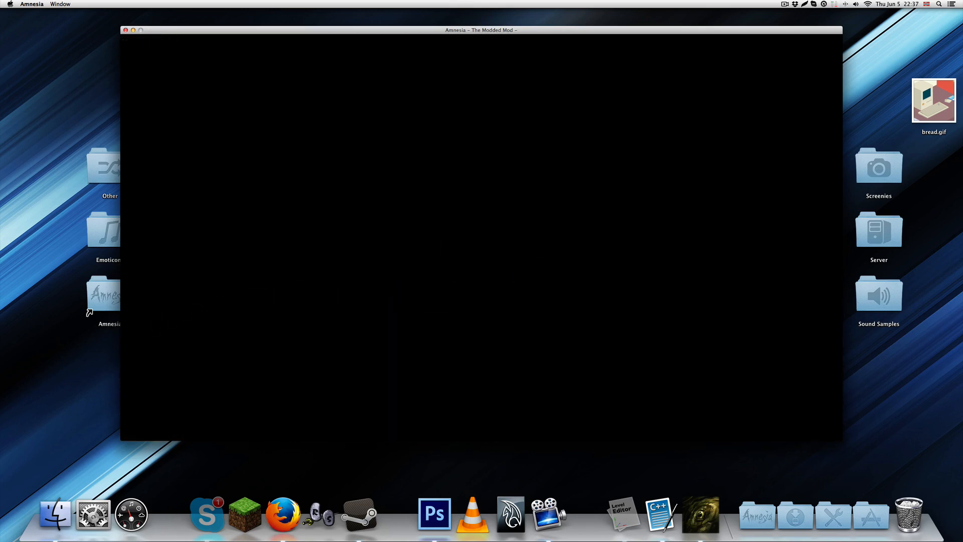